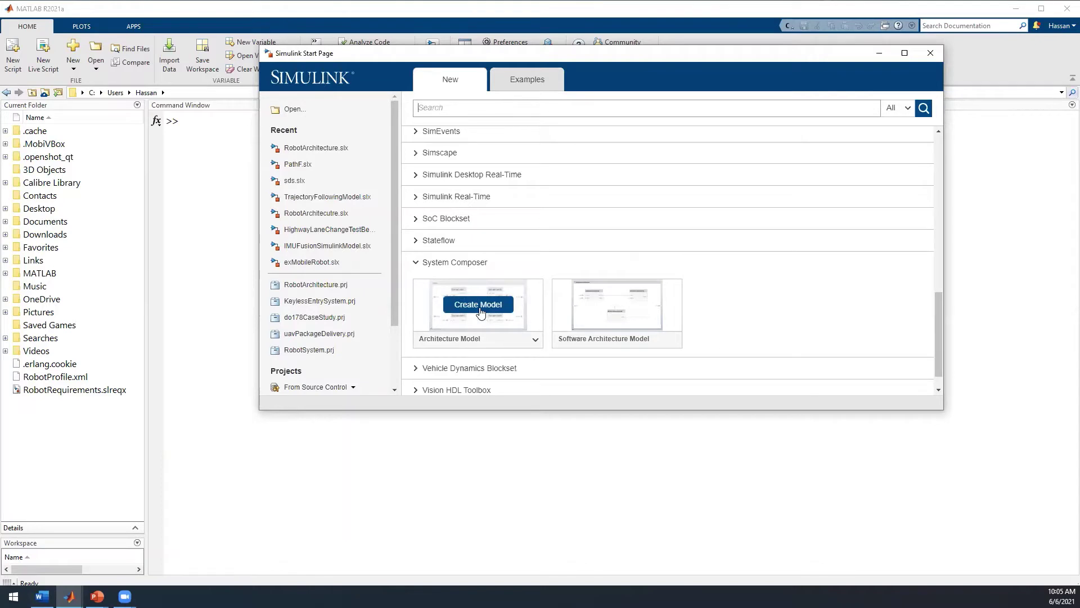
# Create a blank architecture model and rename its top-level component to 'RobotArchitecture'
pyautogui.click(479, 309)
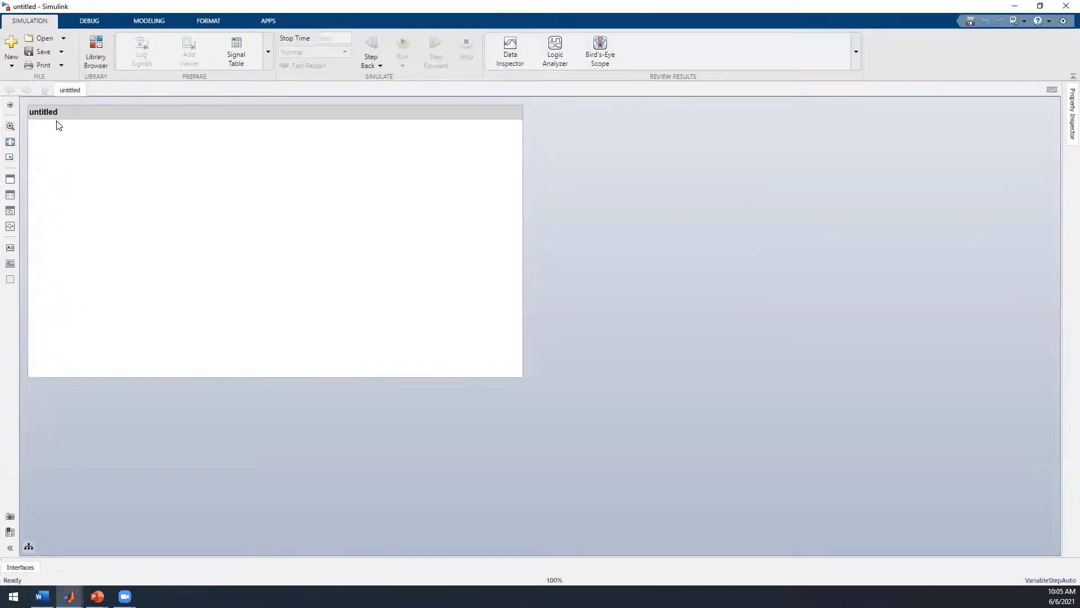
pyautogui.doubleClick(50, 114)
pyautogui.write('RobotArchitecutr')
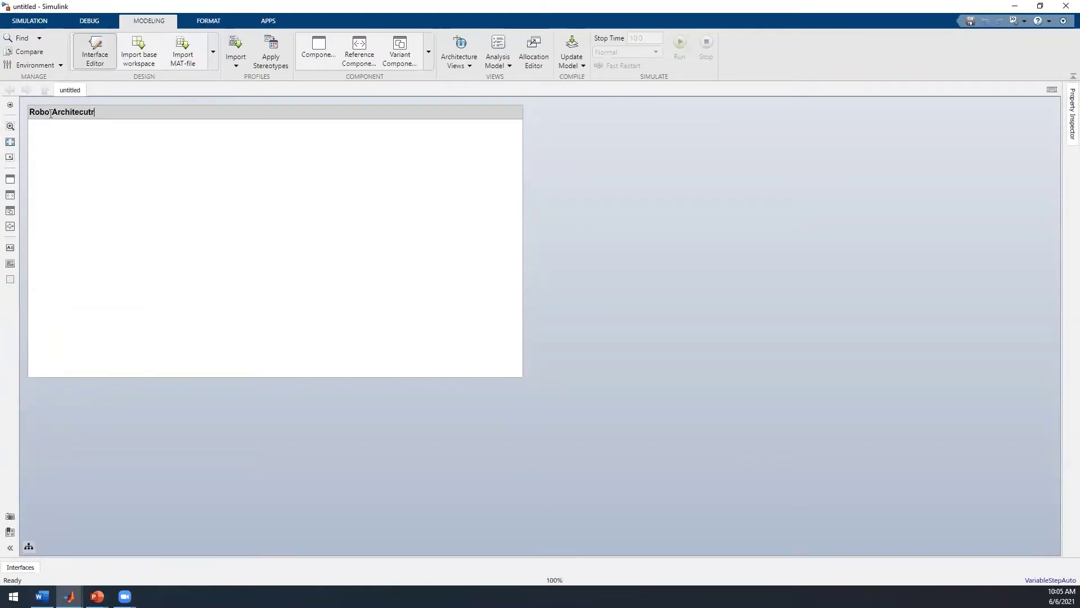
pyautogui.press('BackSpace')
pyautogui.press('BackSpace')
pyautogui.press('BackSpace')
pyautogui.write('ture')
pyautogui.click(459, 414)
pyautogui.press('space')
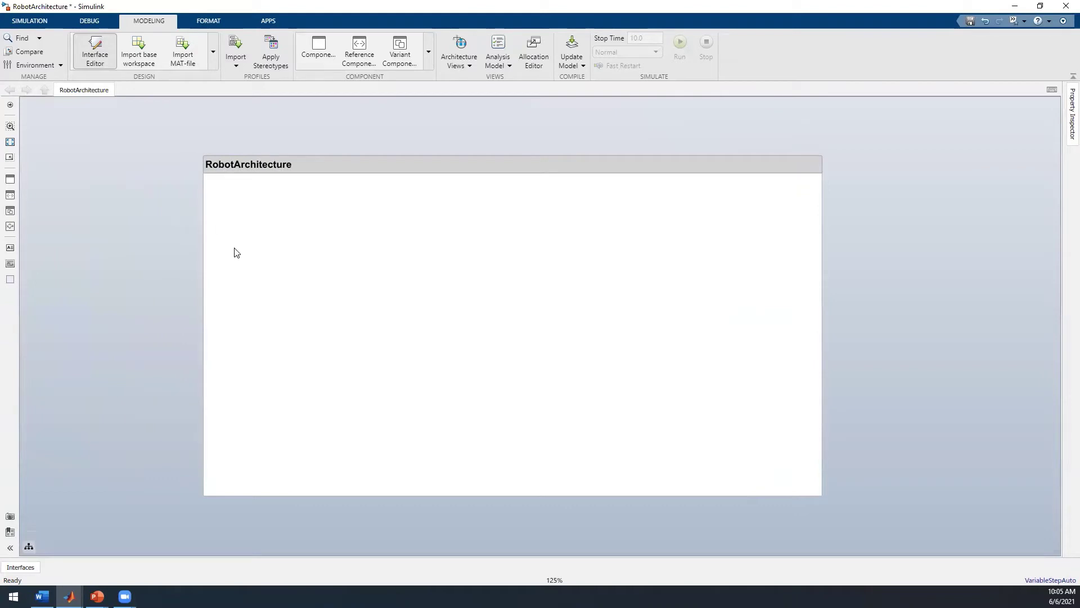
# Draw two side-by-side components named 'Sensing' and 'Thinking'
pyautogui.moveTo(234, 246); pyautogui.dragTo(358, 373)
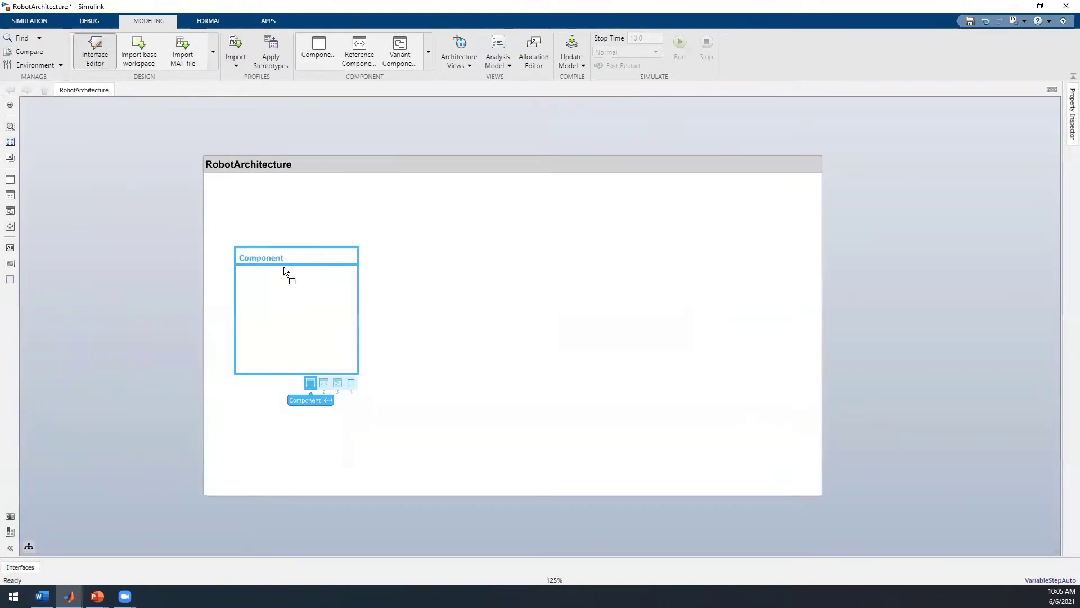
pyautogui.doubleClick(256, 257)
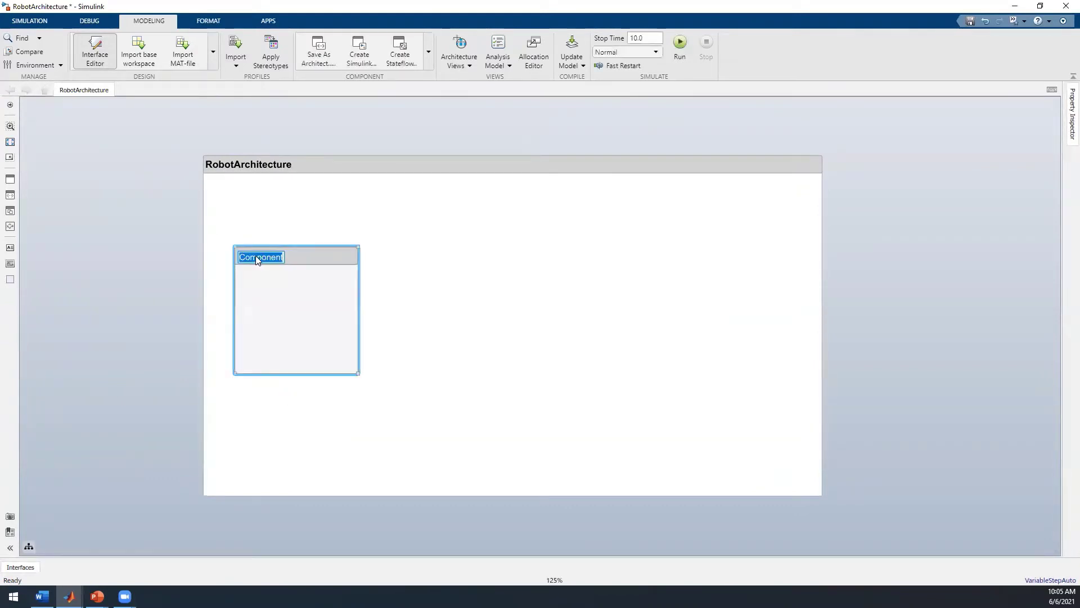
pyautogui.write('Sensing')
pyautogui.click(375, 277)
pyautogui.moveTo(426, 247); pyautogui.dragTo(555, 382)
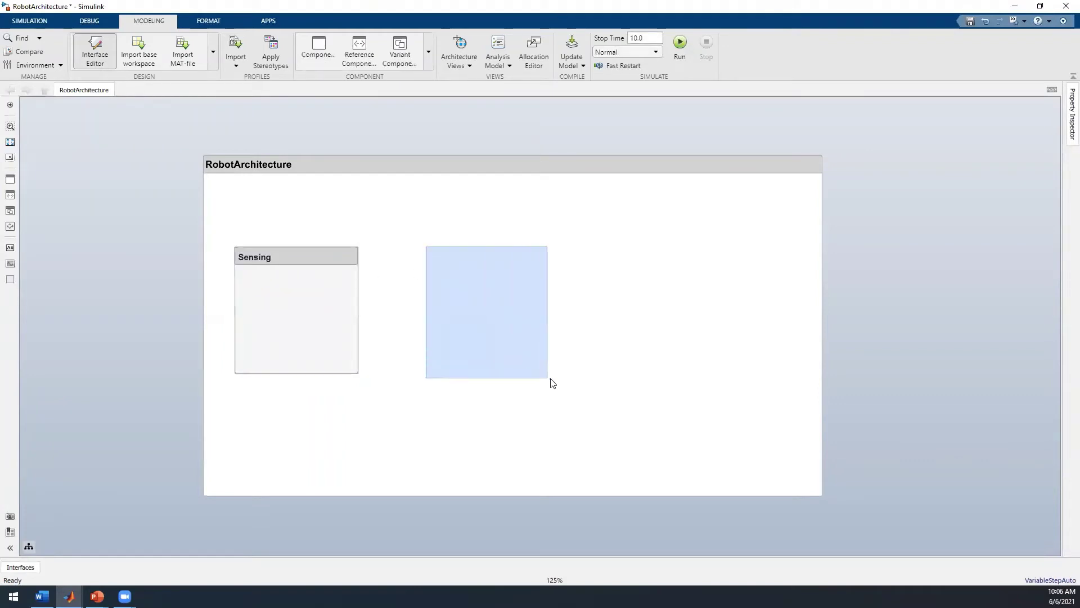
pyautogui.click(467, 257)
pyautogui.write('Rhinking')
pyautogui.press('BackSpace')
pyautogui.press('BackSpace')
pyautogui.hotkey('ctrl', 'a')
pyautogui.write('Thinking')
pyautogui.click(612, 272)
# Add a third component named 'Acting' on the right and nudge it further right
pyautogui.moveTo(600, 246); pyautogui.dragTo(757, 374)
pyautogui.click(634, 253)
pyautogui.write('Acting')
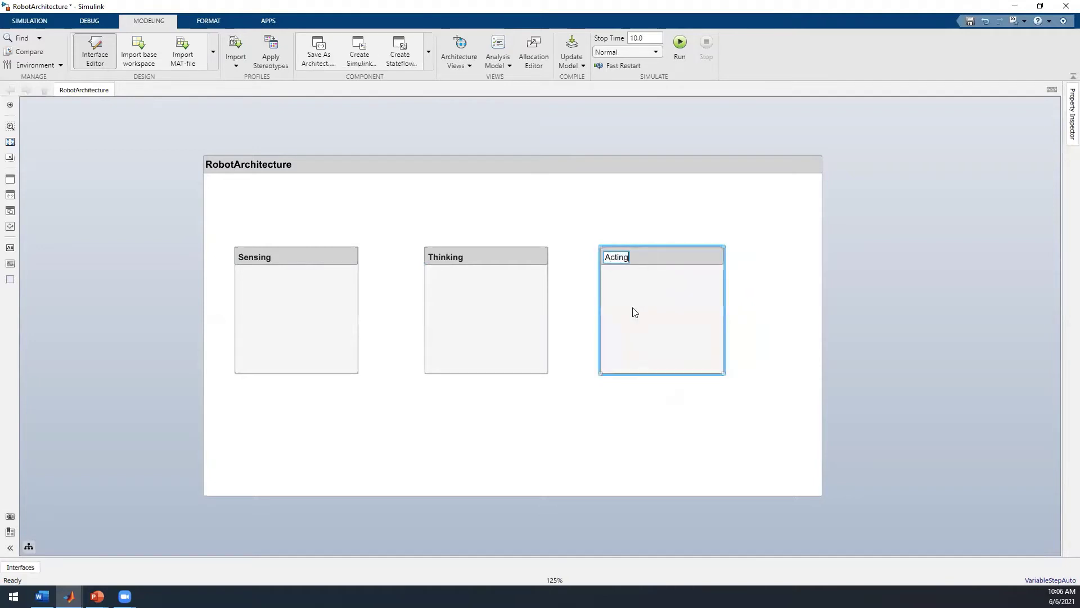
pyautogui.click(344, 391)
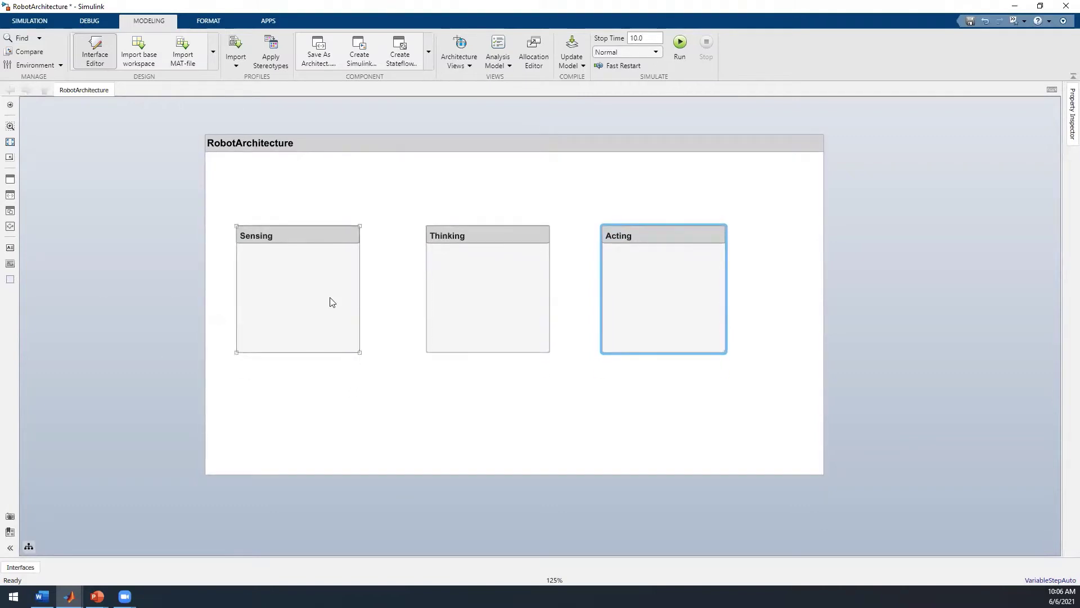
pyautogui.click(611, 336)
pyautogui.moveTo(637, 321); pyautogui.dragTo(678, 316)
pyautogui.hotkey('alt', 'Tab')
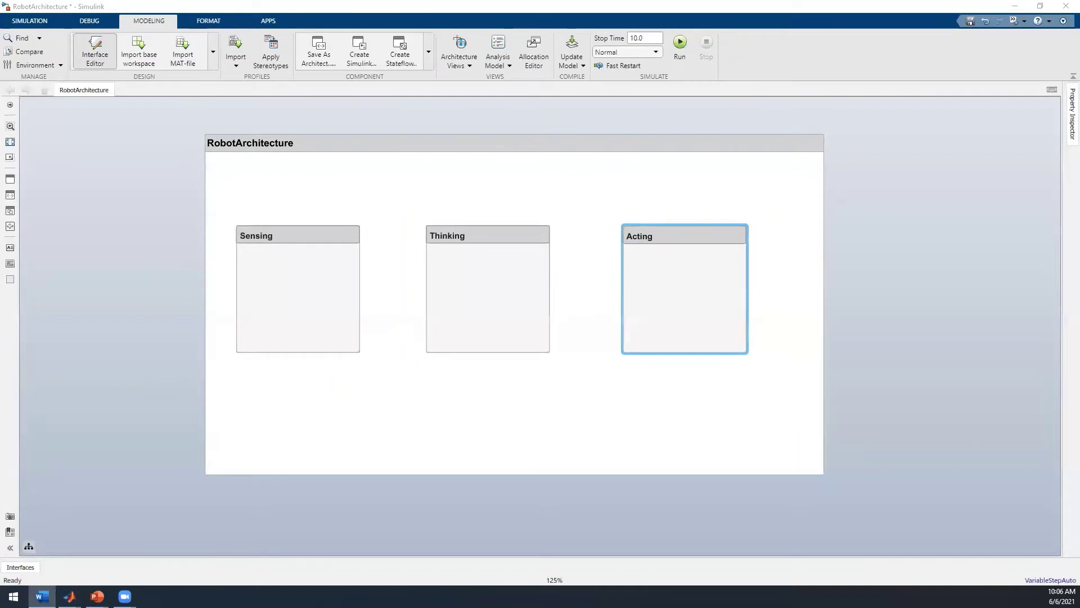
# Inside Sensing, draw stacked components named 'LIDAR' and 'Camera'
pyautogui.doubleClick(277, 288)
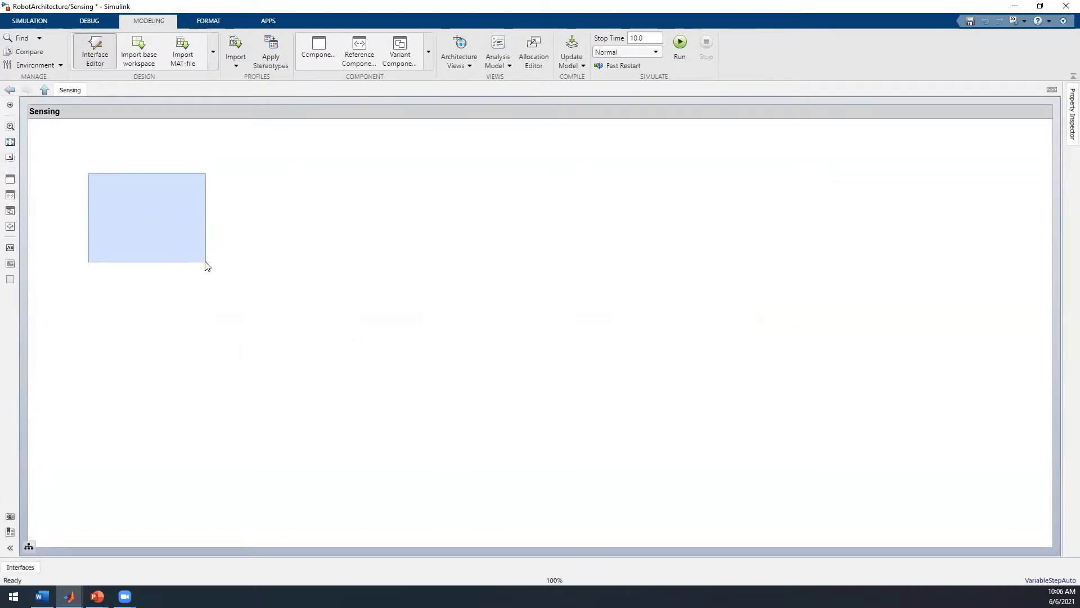
pyautogui.moveTo(89, 175); pyautogui.dragTo(208, 263)
pyautogui.write('LIDAR')
pyautogui.click(88, 319)
pyautogui.moveTo(88, 315); pyautogui.dragTo(211, 431)
pyautogui.write('Camera')
pyautogui.click(306, 290)
# Add a larger 'SensorFusion' component to the right of LIDAR and Camera
pyautogui.moveTo(328, 225); pyautogui.dragTo(588, 405)
pyautogui.press('Return')
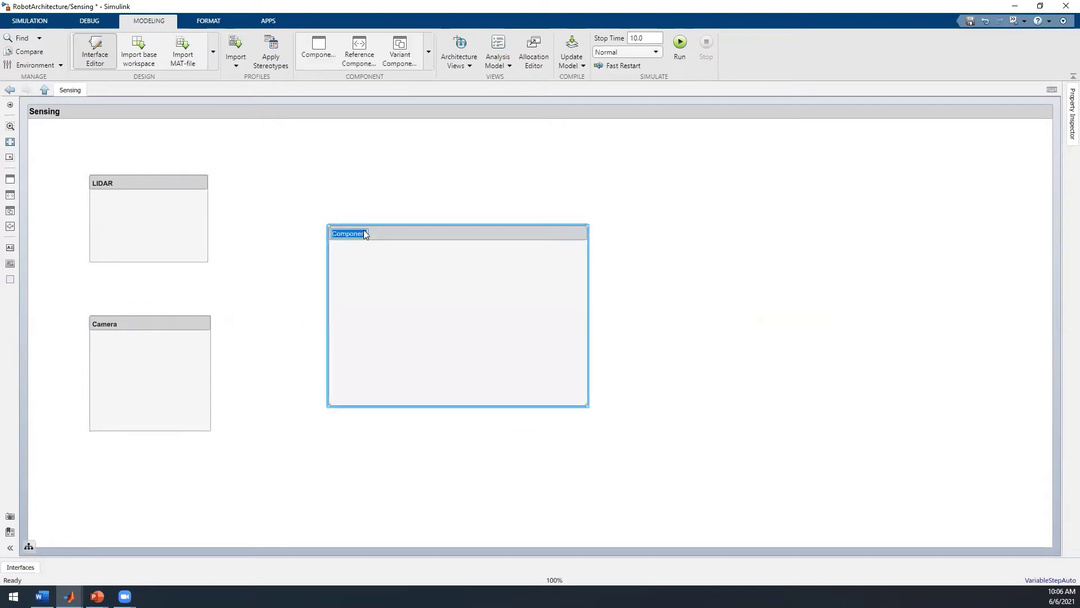
pyautogui.write('SensorFusion')
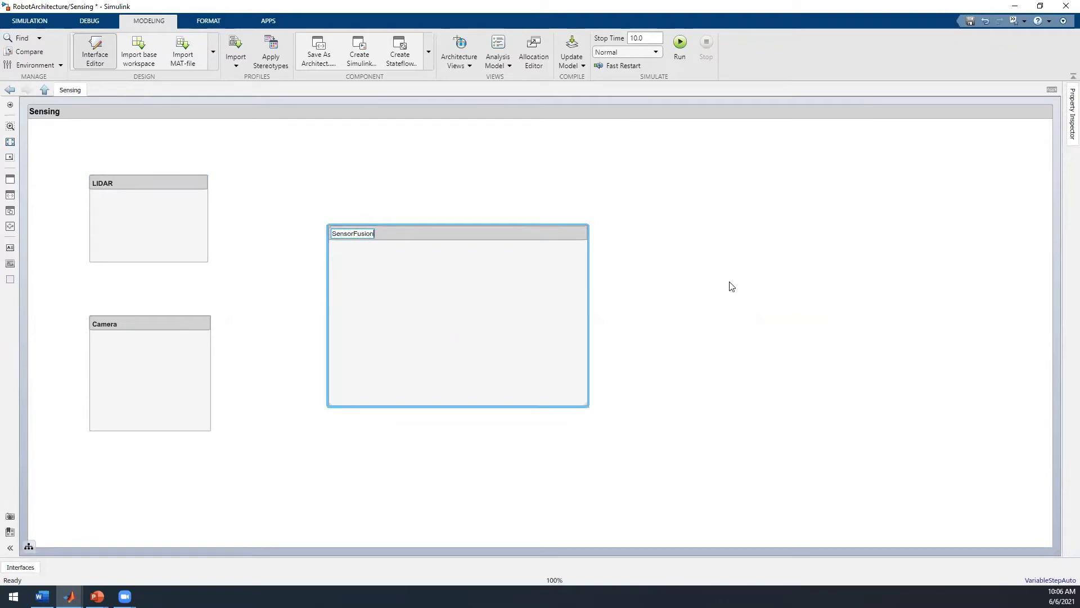
pyautogui.click(730, 287)
pyautogui.click(161, 233)
pyautogui.click(30, 245)
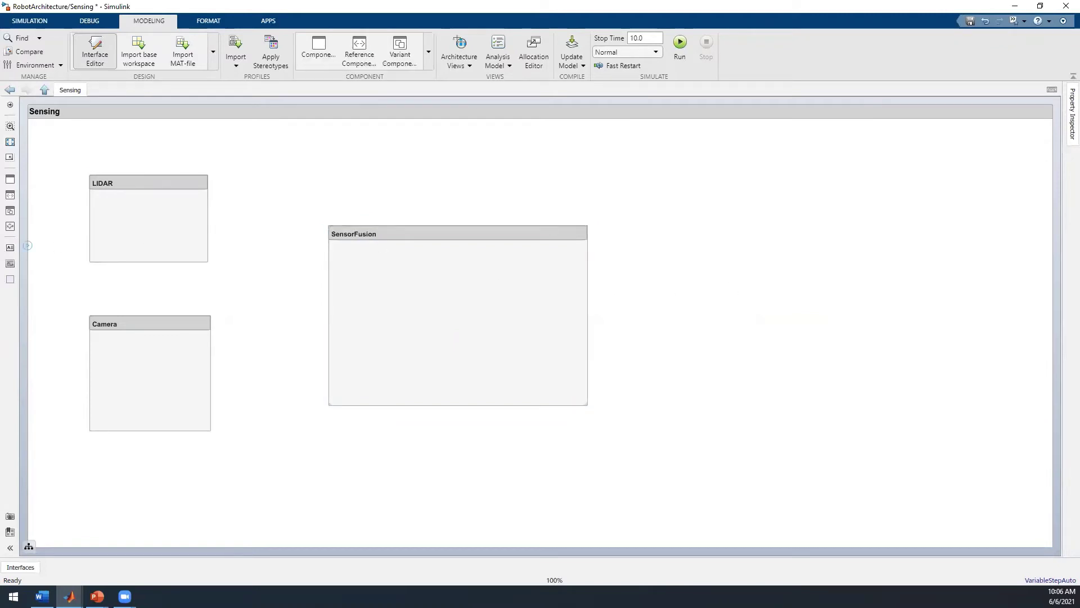
pyautogui.click(132, 202)
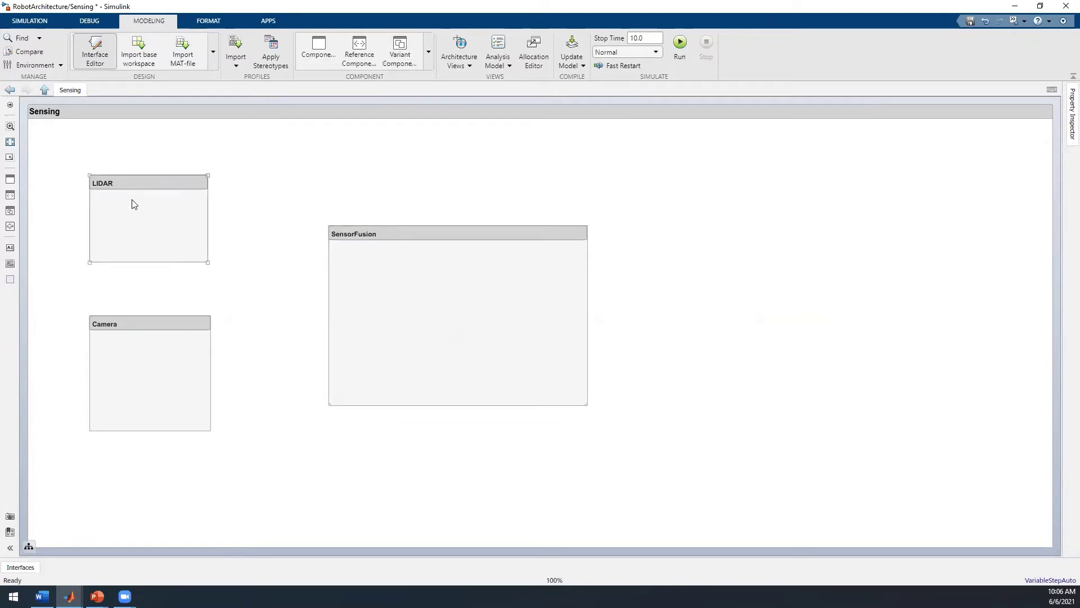
# Connect the LIDAR and Camera outputs into SensorFusion
pyautogui.click(208, 221)
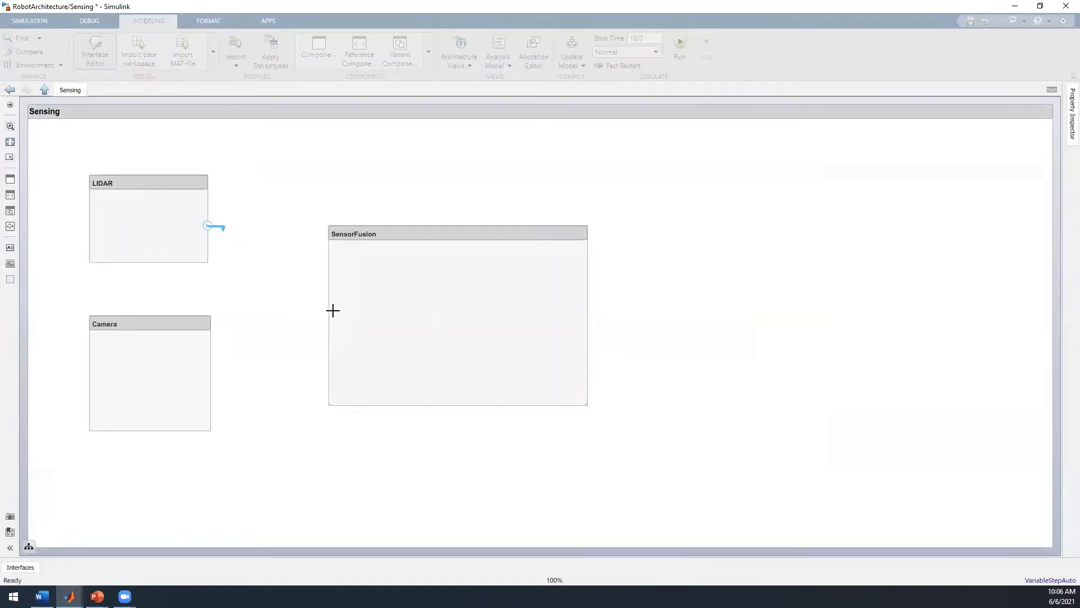
pyautogui.moveTo(330, 311); pyautogui.dragTo(330, 324)
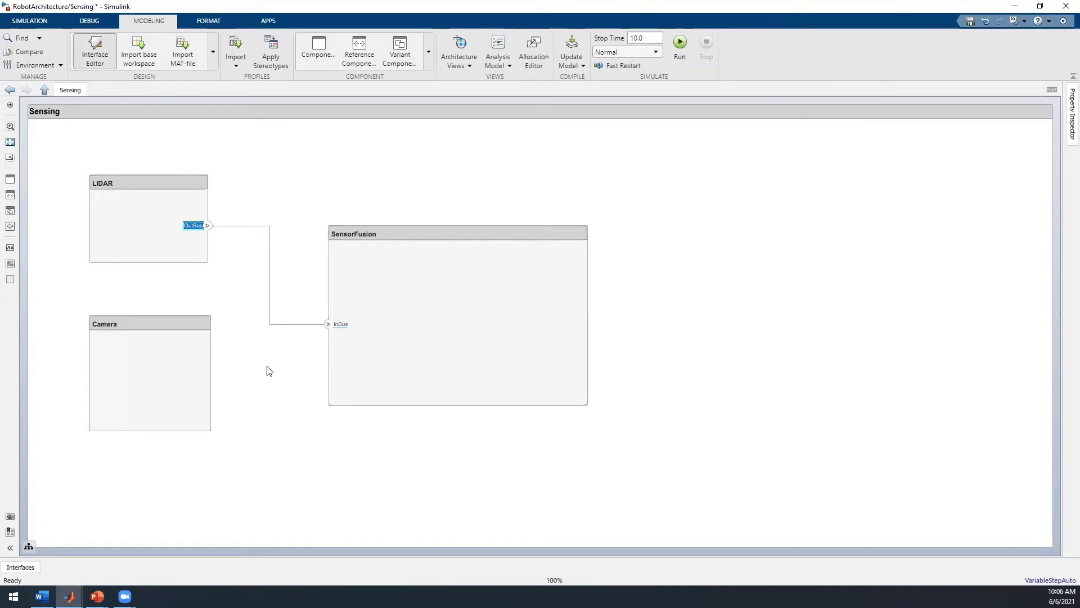
pyautogui.hotkey('alt', 'Tab')
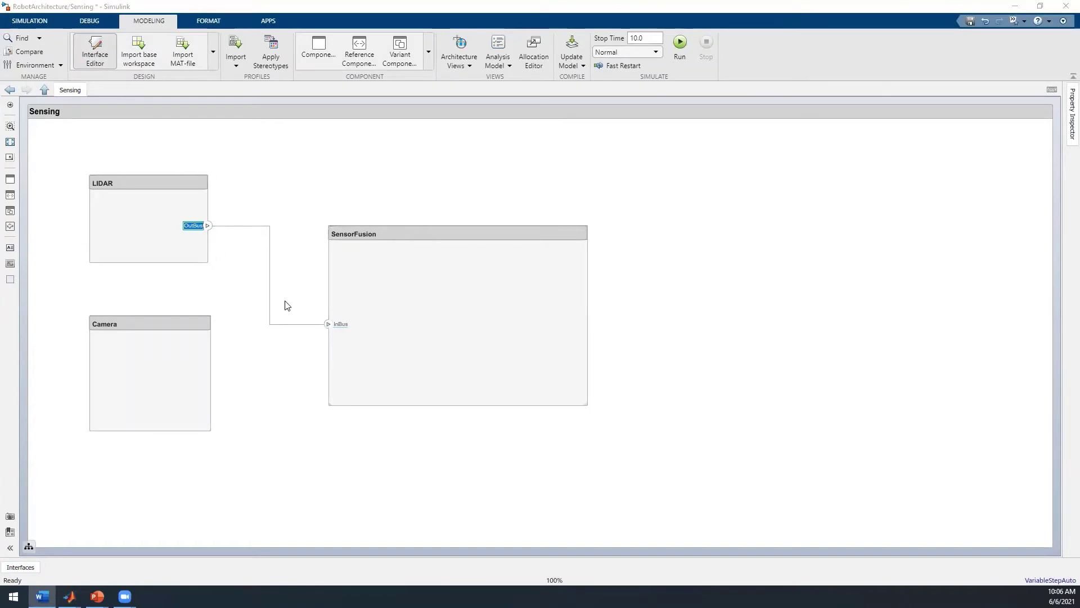
pyautogui.click(220, 377)
pyautogui.moveTo(220, 382); pyautogui.dragTo(328, 358)
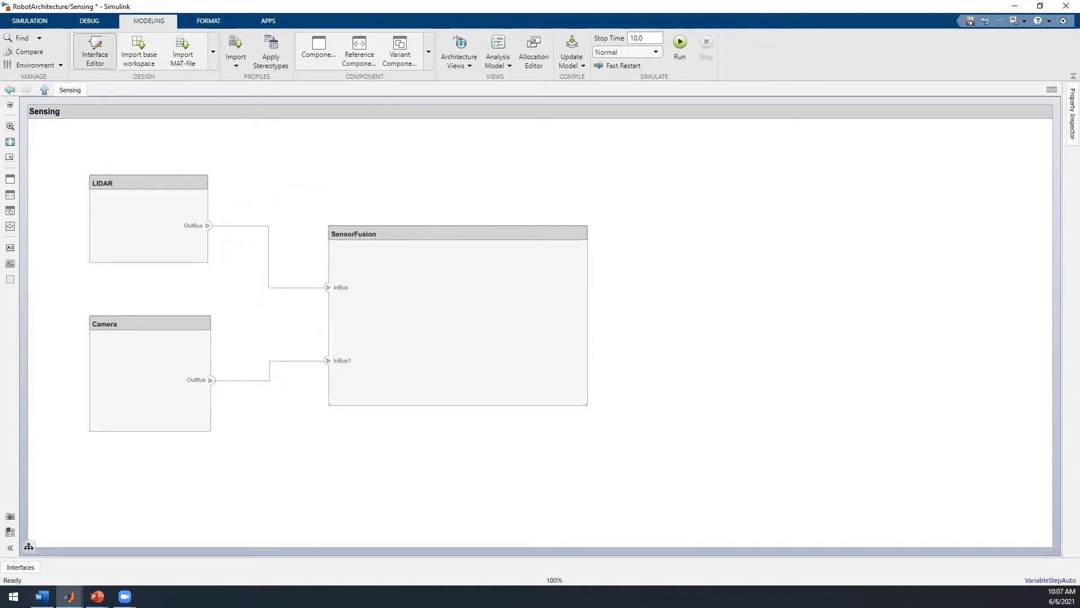
# Rename the LIDAR and Camera ports to 'LidarFeed' and 'CamFeed'
pyautogui.click(188, 223)
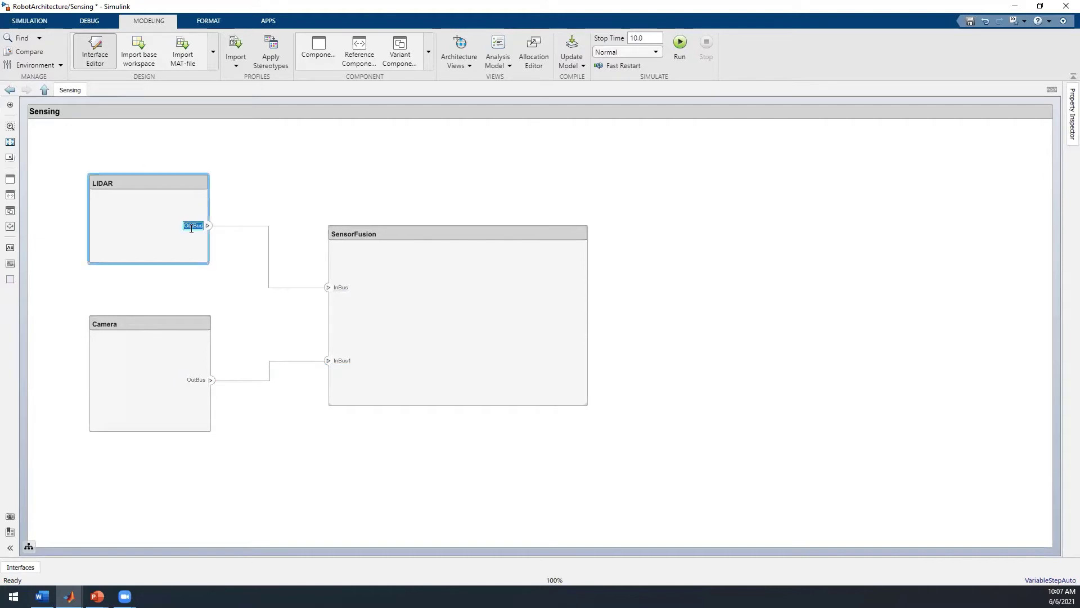
pyautogui.write('Lidar')
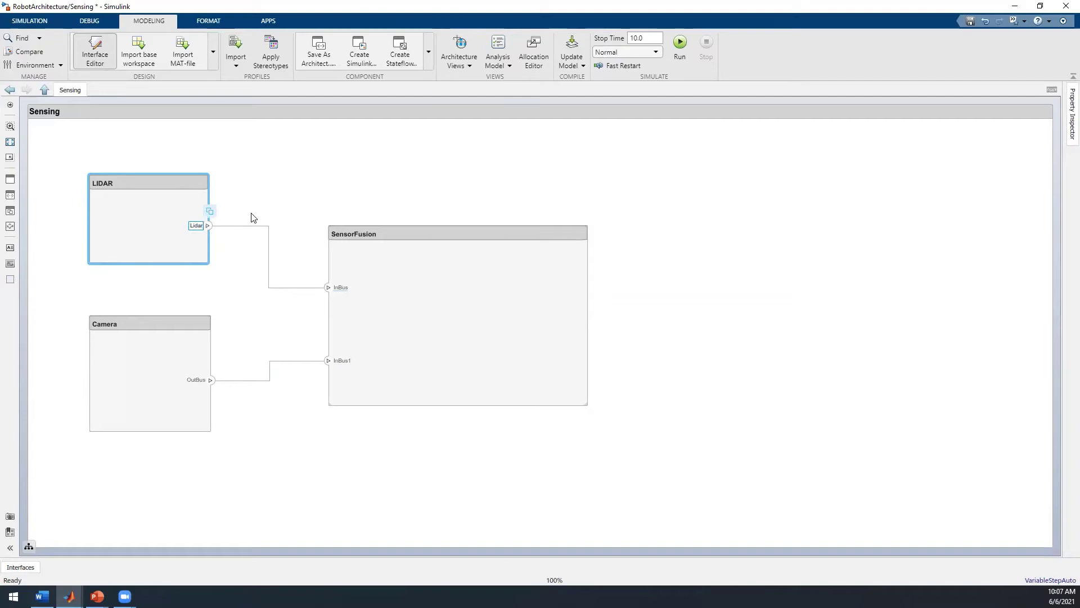
pyautogui.write('Feed')
pyautogui.doubleClick(196, 380)
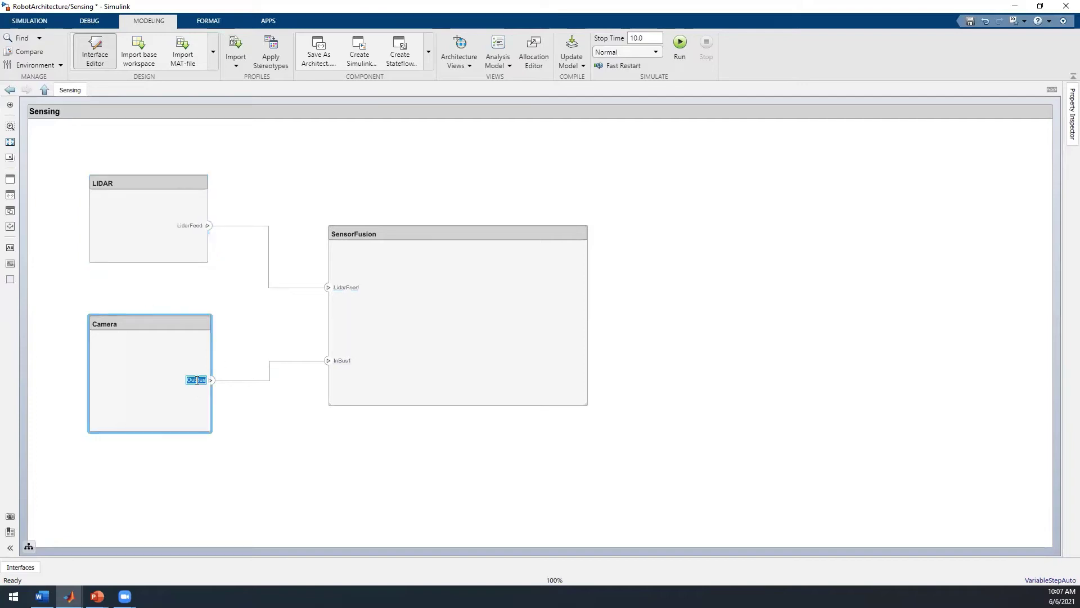
pyautogui.write('CamFeed')
pyautogui.click(317, 459)
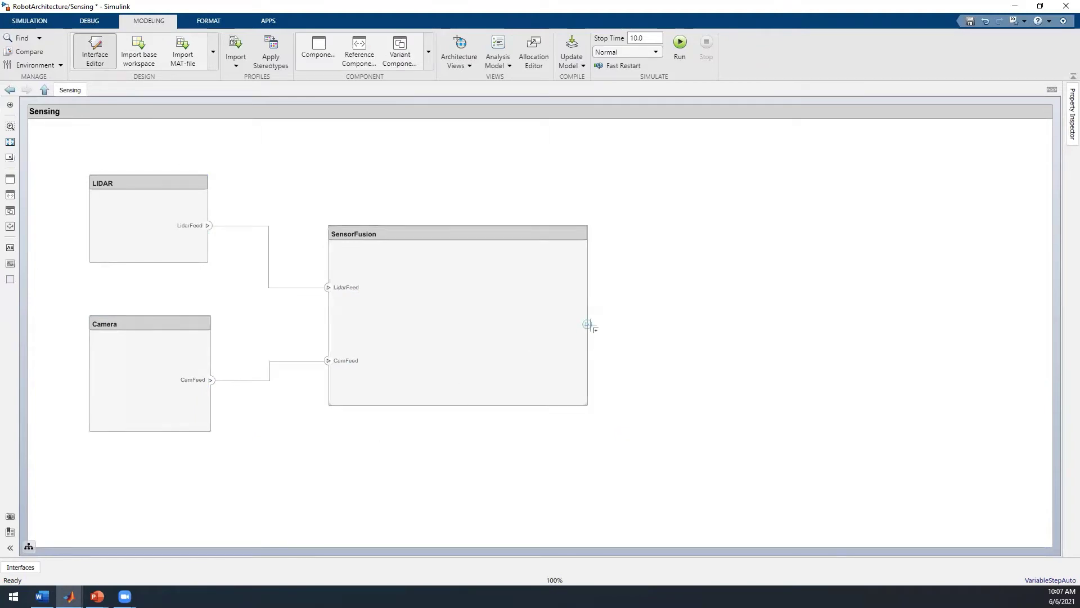
# Route SensorFusion's output to the Sensing boundary as port 'FusedData'
pyautogui.moveTo(587, 324); pyautogui.dragTo(1053, 332)
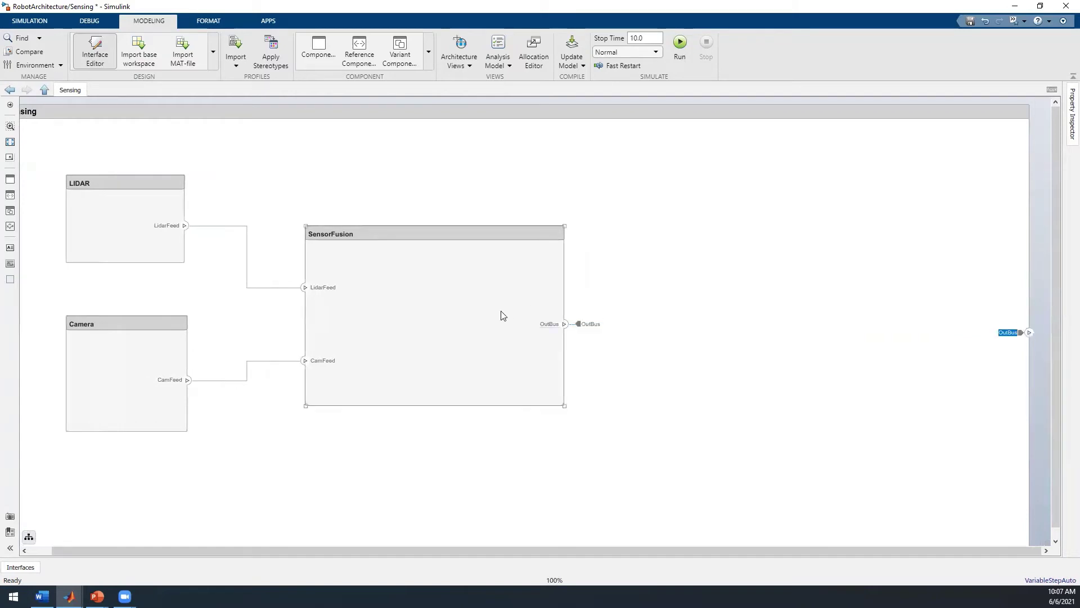
pyautogui.doubleClick(550, 323)
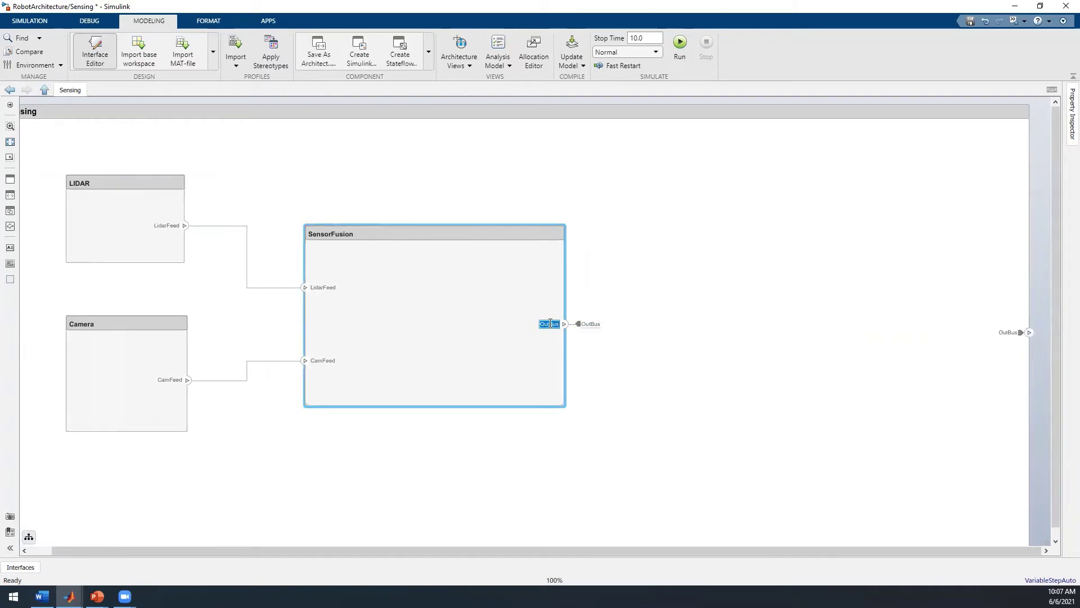
pyautogui.write('FusedData')
pyautogui.click(791, 325)
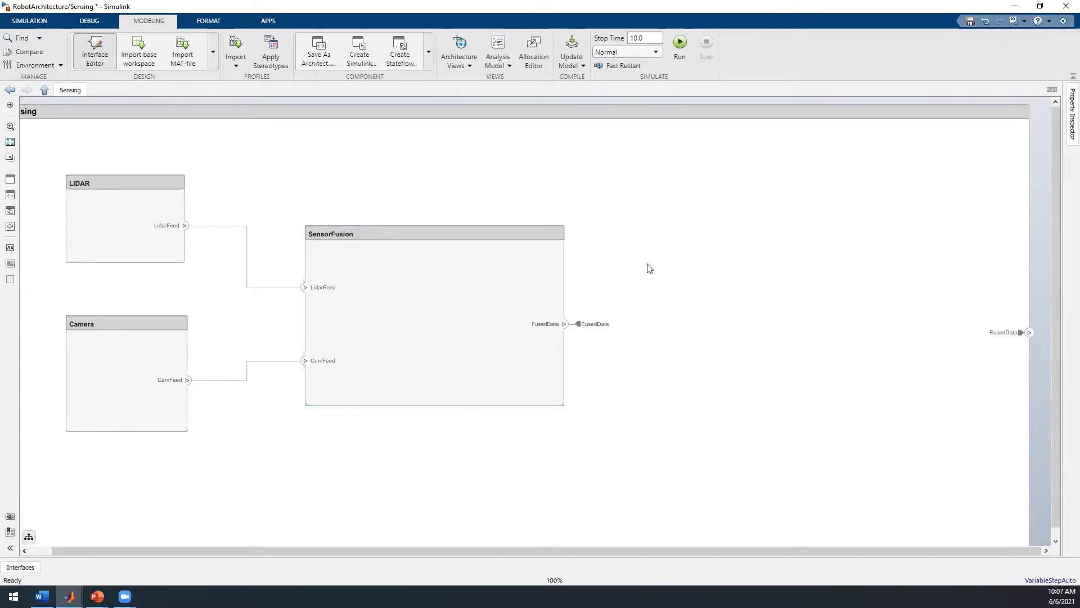
# At the top level, connect Sensing's FusedData output into Thinking
pyautogui.click(43, 89)
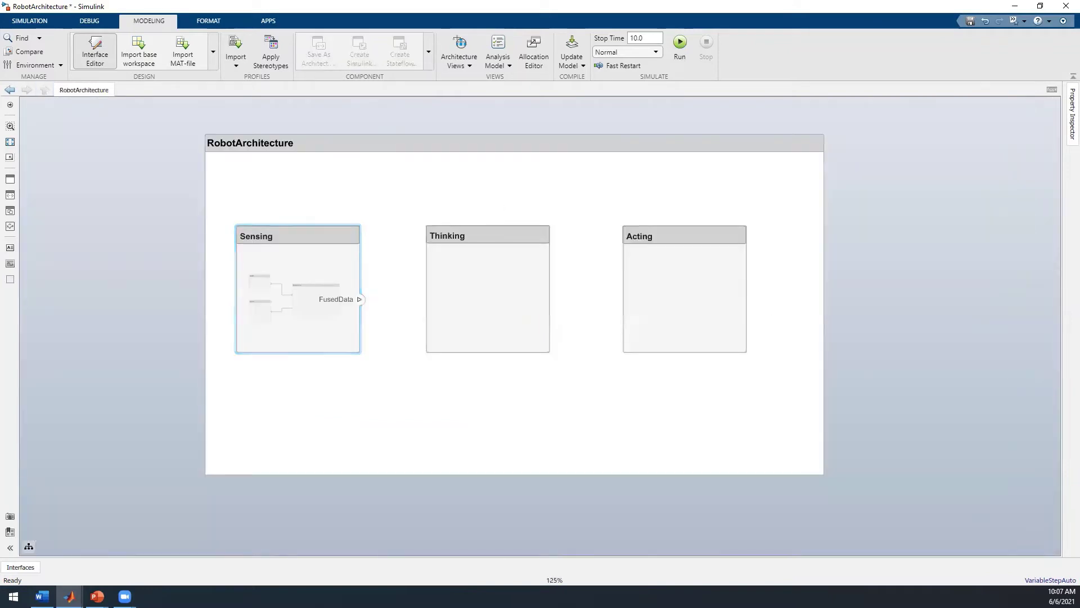
pyautogui.click(344, 289)
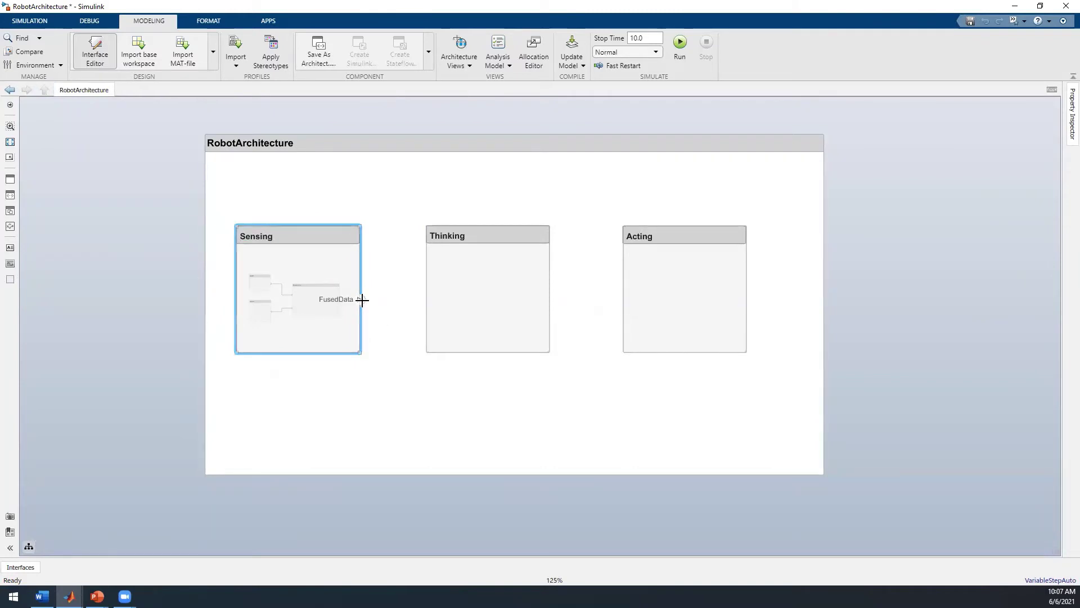
pyautogui.moveTo(362, 300); pyautogui.dragTo(429, 302)
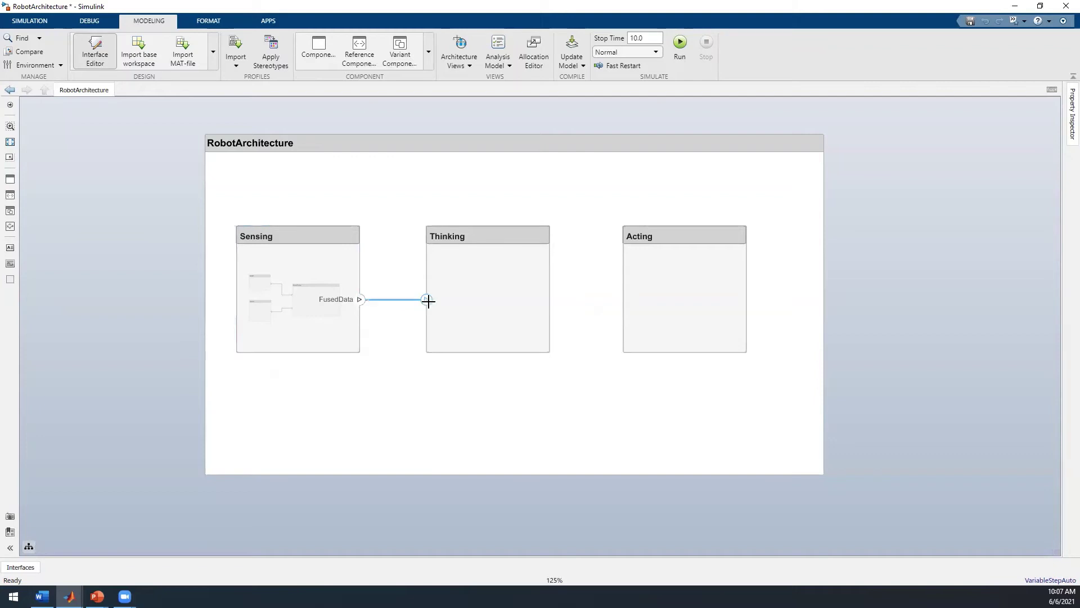
pyautogui.click(464, 399)
pyautogui.click(481, 332)
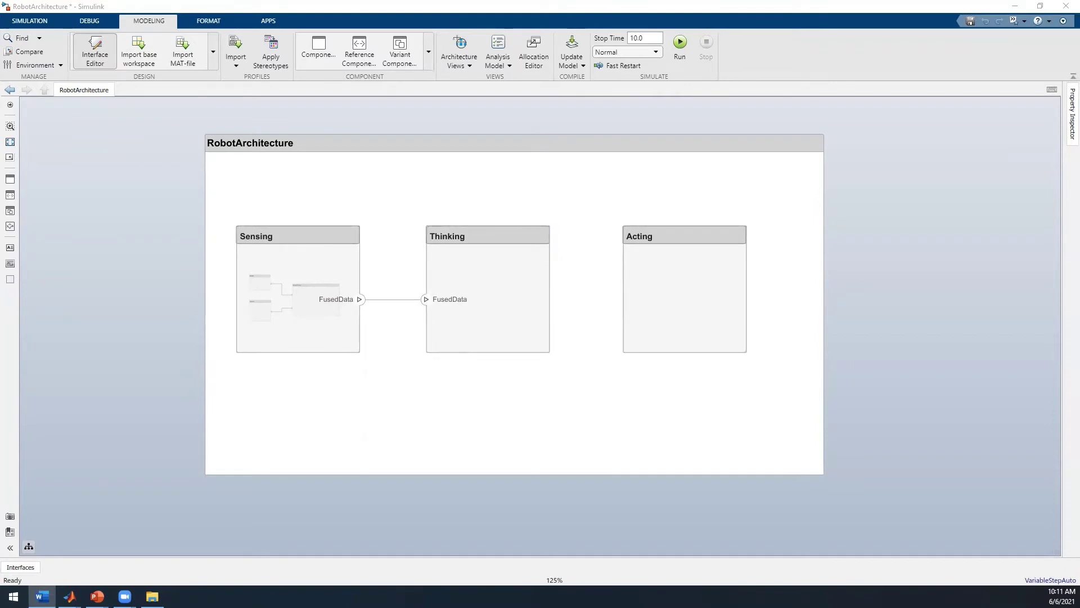
pyautogui.click(440, 274)
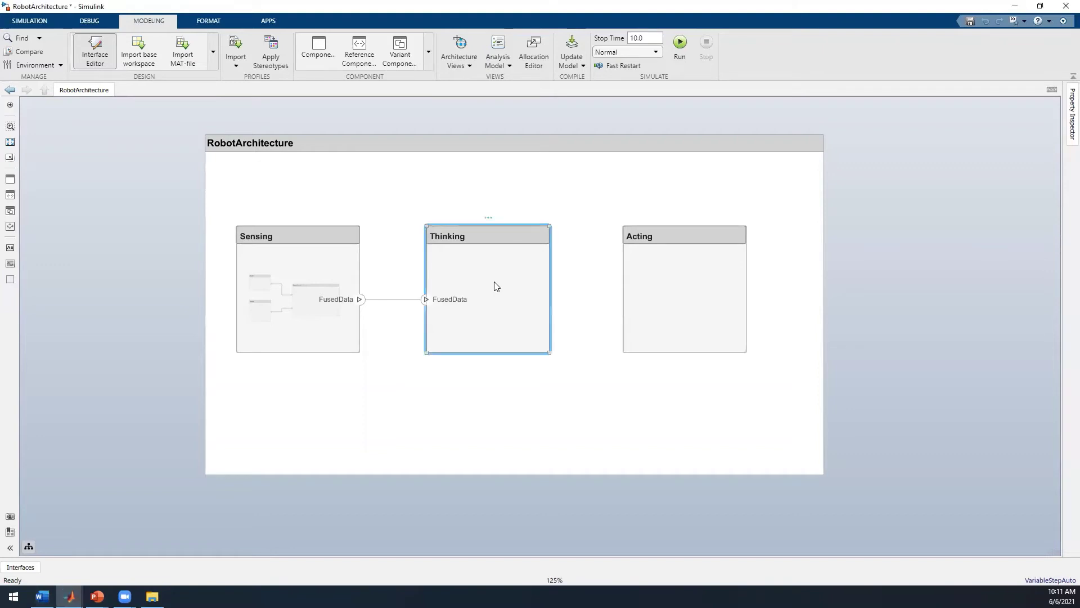
# Inside Thinking, add a large variant component named 'PathPlanning'
pyautogui.doubleClick(495, 285)
pyautogui.click(417, 57)
pyautogui.moveTo(152, 179)
pyautogui.mouseDown()
pyautogui.moveTo(374, 448)
pyautogui.moveTo(395, 459)
pyautogui.mouseUp()
pyautogui.write('PathPlanning')
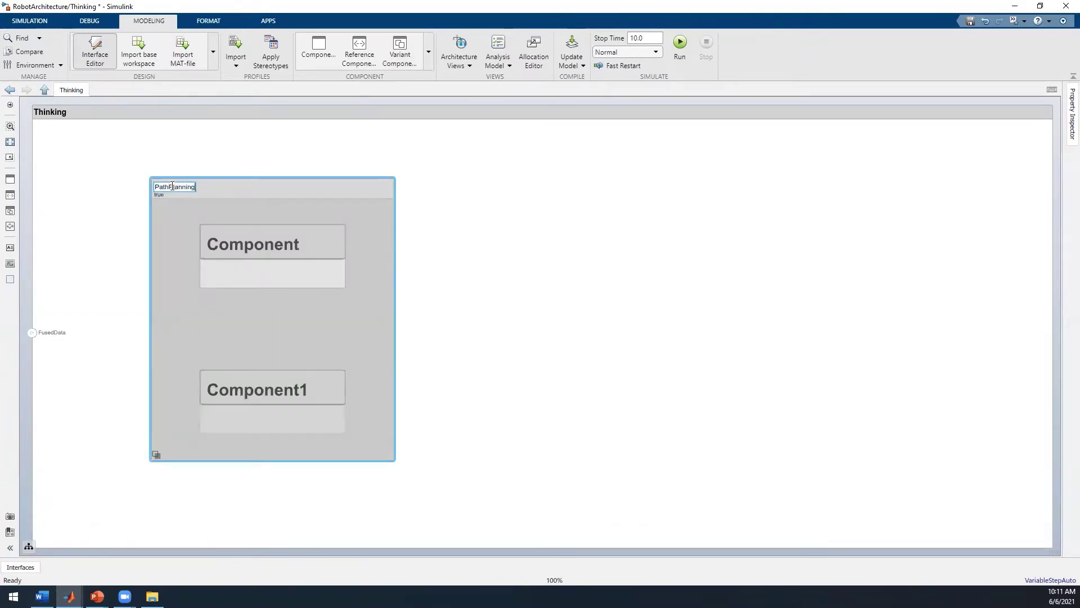
pyautogui.click(188, 208)
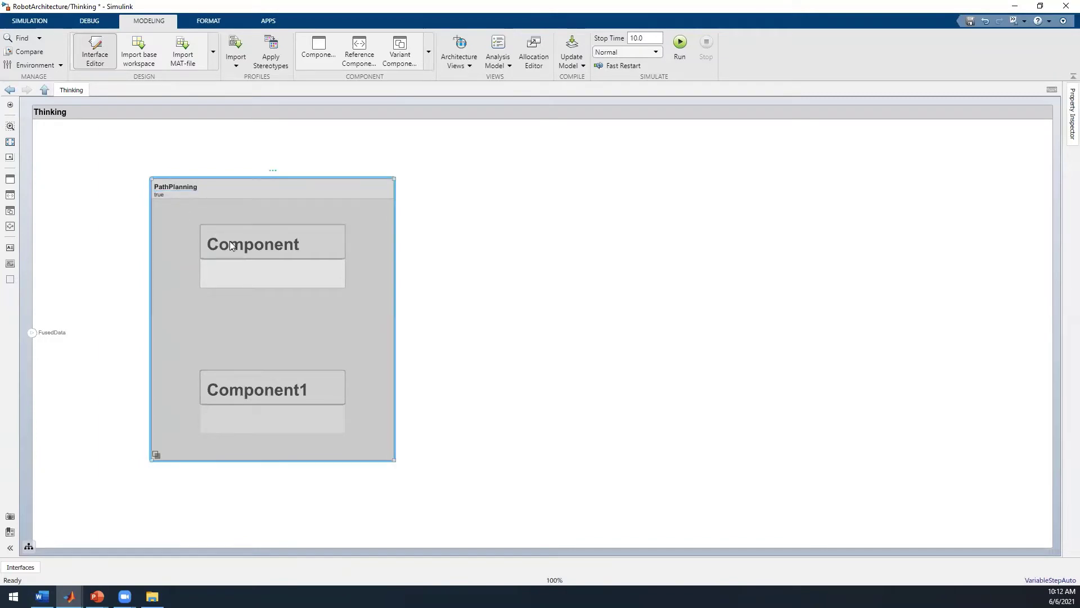
# Rename the variant choices to 'A*' and 'D*', then feed FusedData into PathPlanning
pyautogui.doubleClick(229, 241)
pyautogui.click(535, 300)
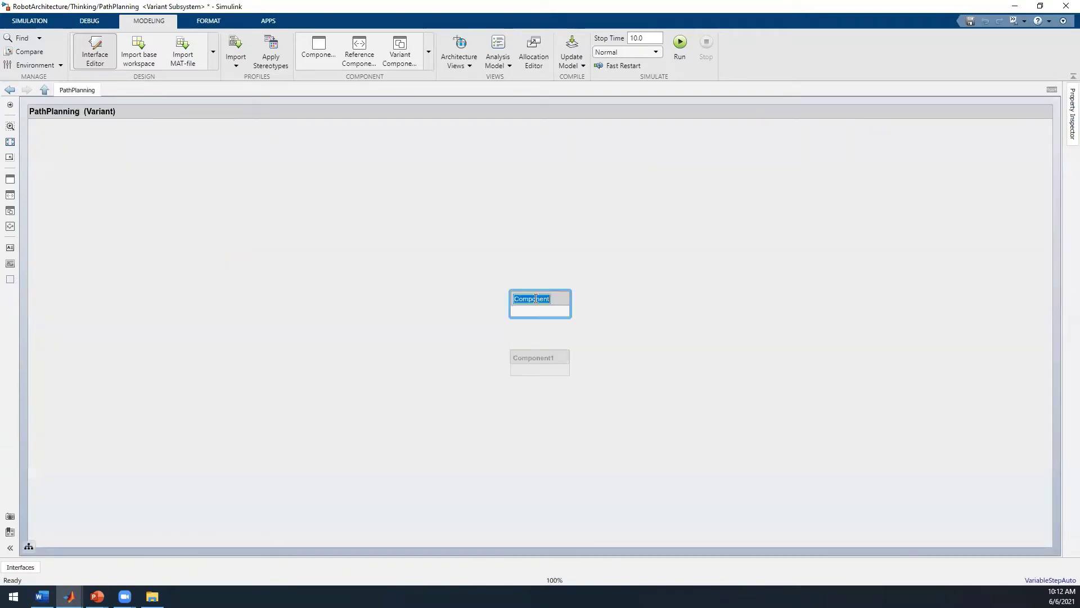
pyautogui.write('A*')
pyautogui.click(557, 288)
pyautogui.click(540, 359)
pyautogui.write('D*')
pyautogui.click(306, 247)
pyautogui.click(40, 89)
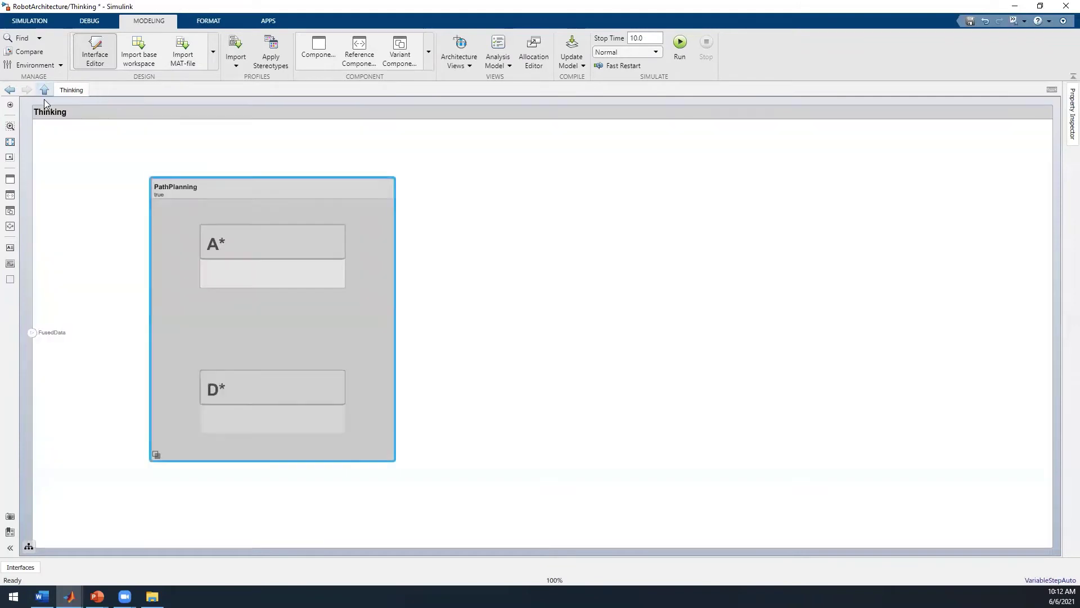
pyautogui.moveTo(35, 331); pyautogui.dragTo(151, 330)
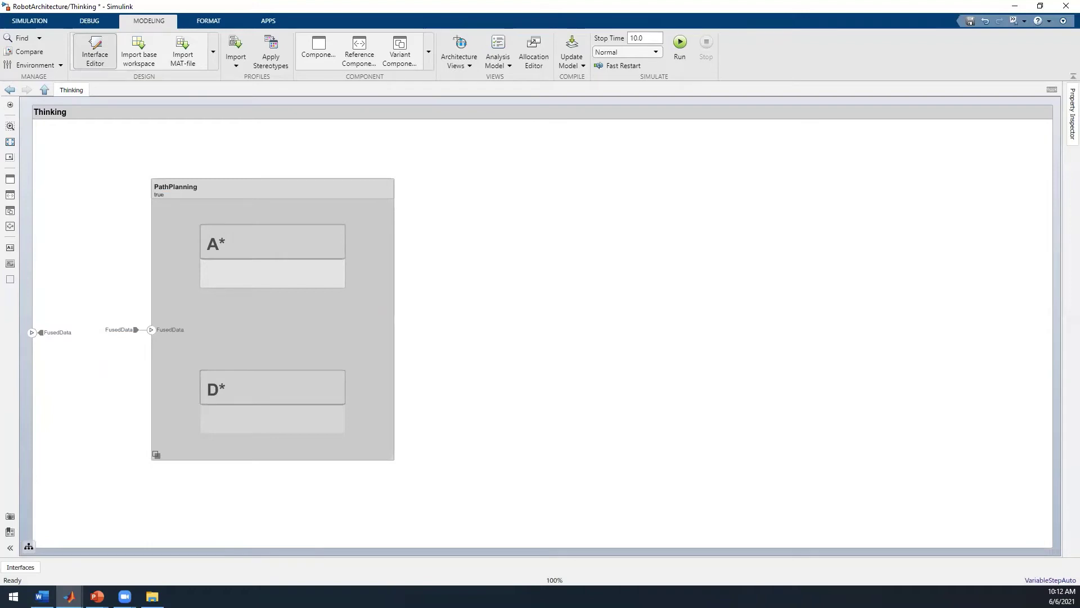
# Set D* as PathPlanning's active variant choice through its Variant menu
pyautogui.rightClick(355, 296)
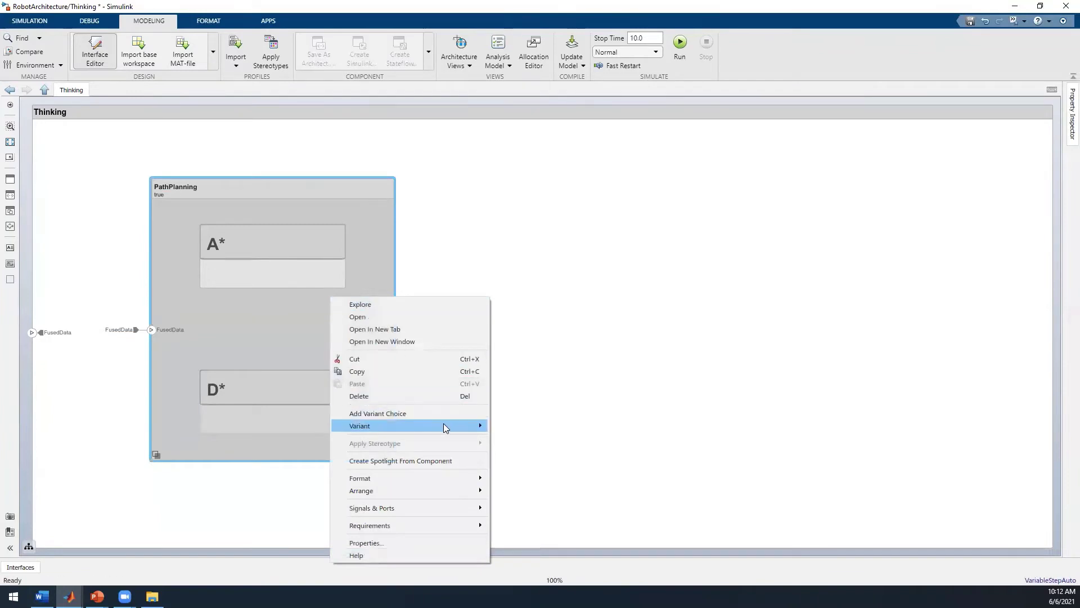
pyautogui.moveTo(545, 440)
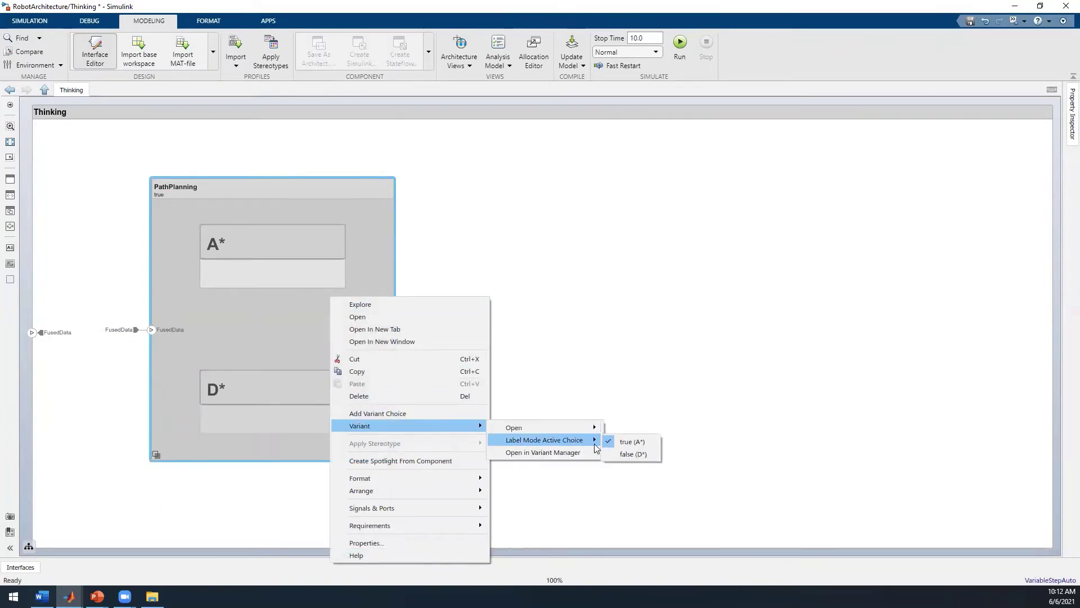
pyautogui.click(619, 454)
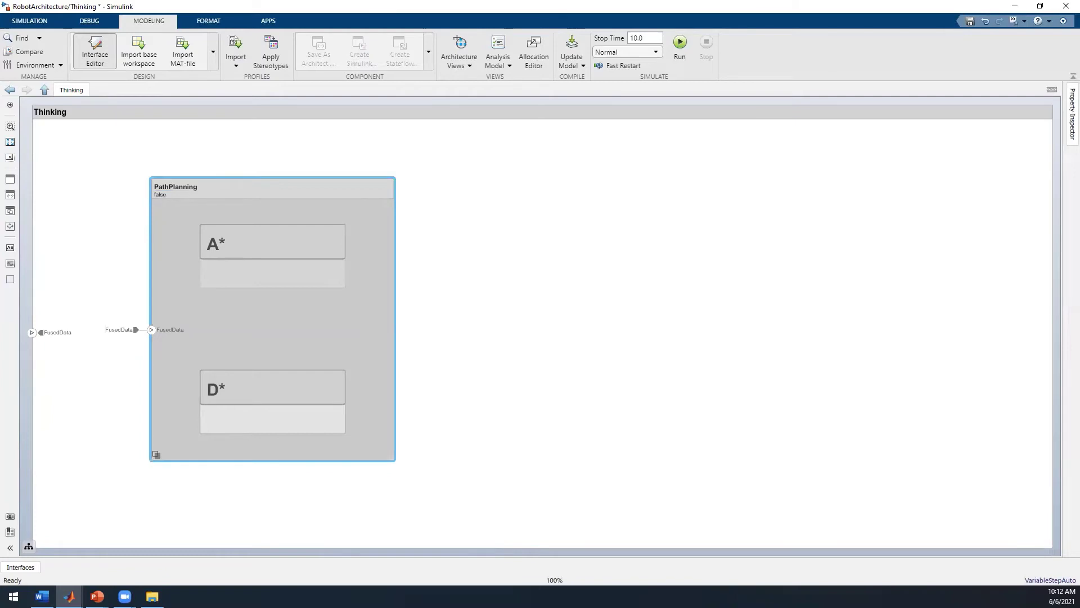
# Draw a new component right of PathPlanning and start naming it 'PathFollowing'
pyautogui.moveTo(505, 166); pyautogui.dragTo(800, 476)
pyautogui.doubleClick(542, 175)
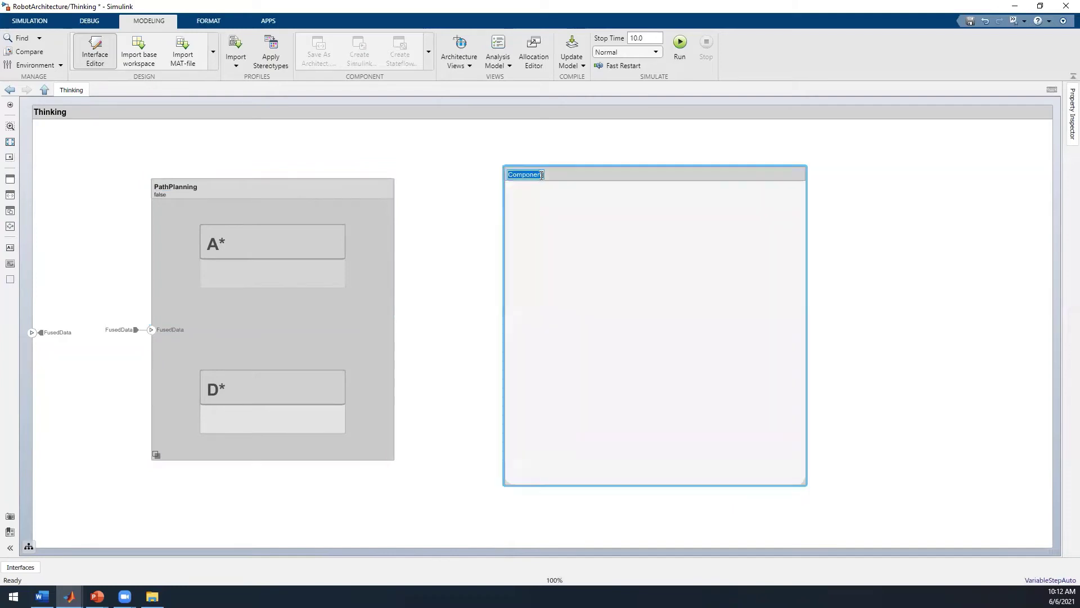
pyautogui.write('PathFollowing')
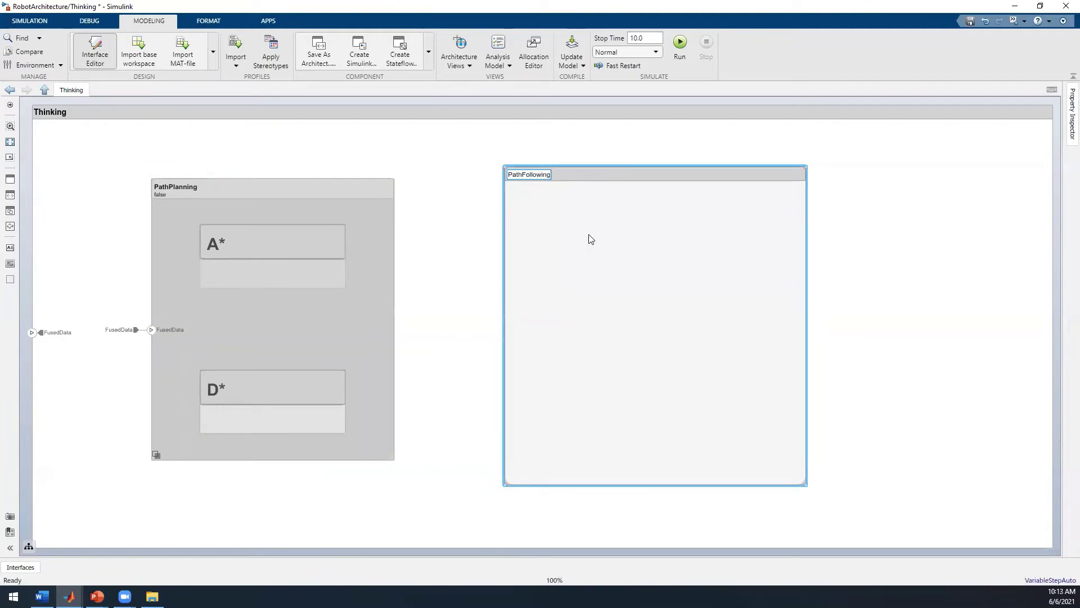
# Link PathFollowing to Desktop\System Composer Demo\Demo\PathF.slx and inspect its contents
pyautogui.click(588, 236)
pyautogui.rightClick(589, 236)
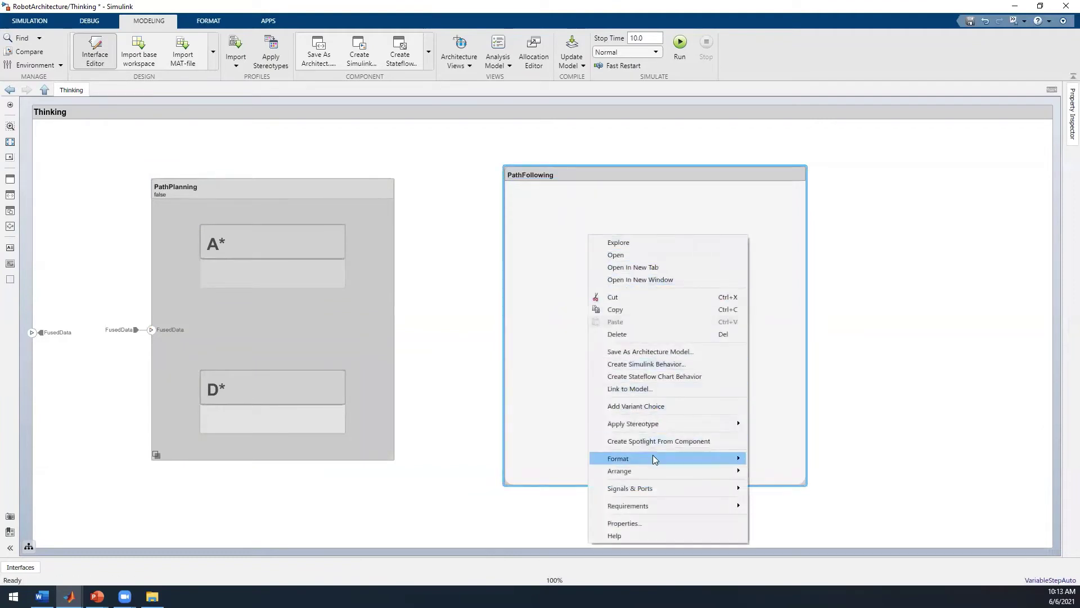
pyautogui.click(661, 390)
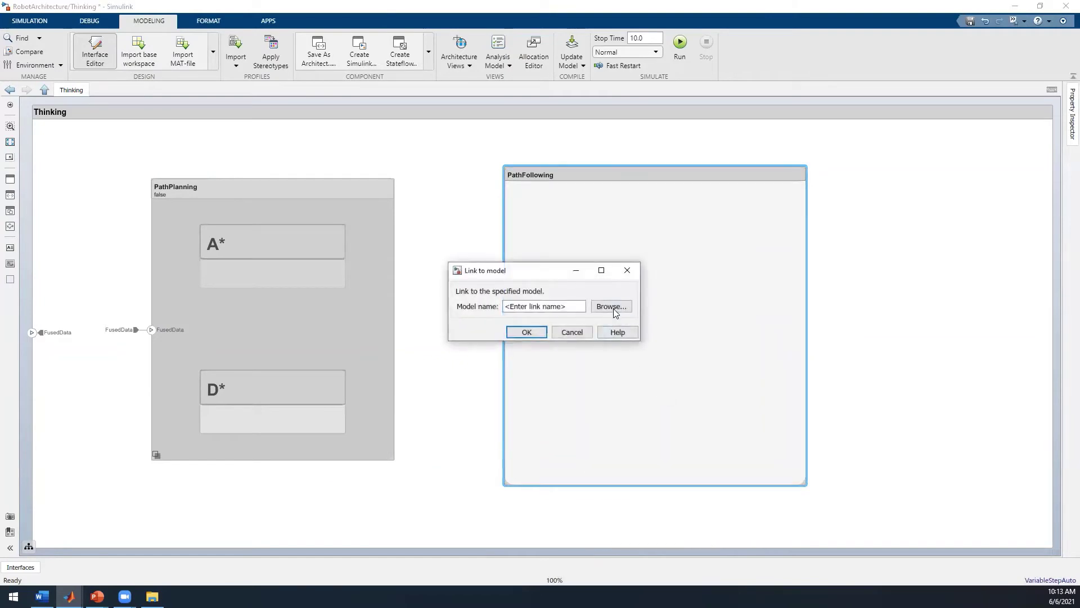
pyautogui.click(610, 306)
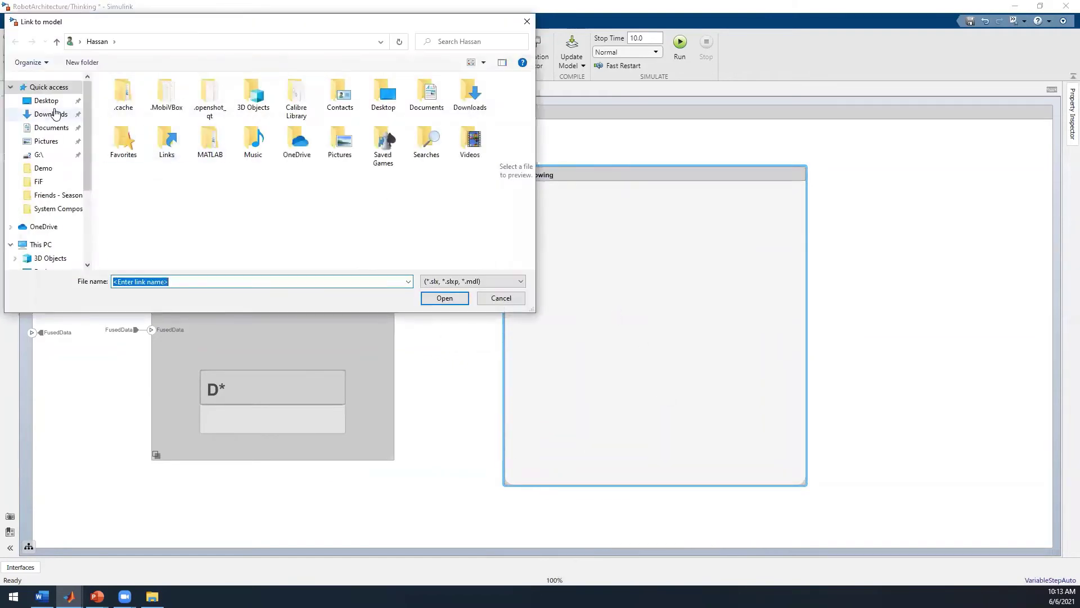
pyautogui.click(48, 102)
pyautogui.doubleClick(141, 109)
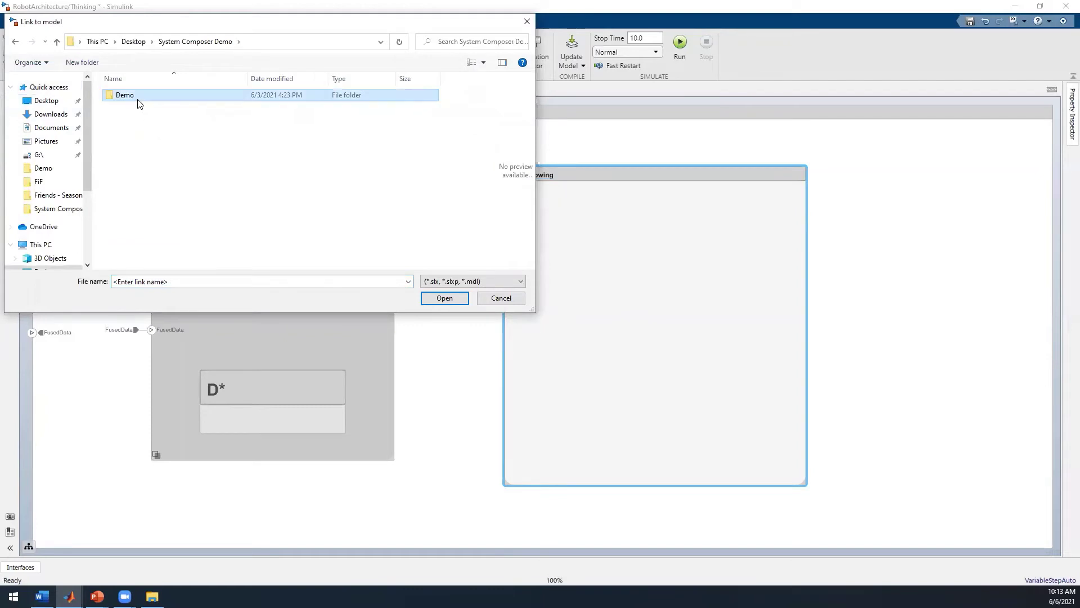
pyautogui.doubleClick(140, 99)
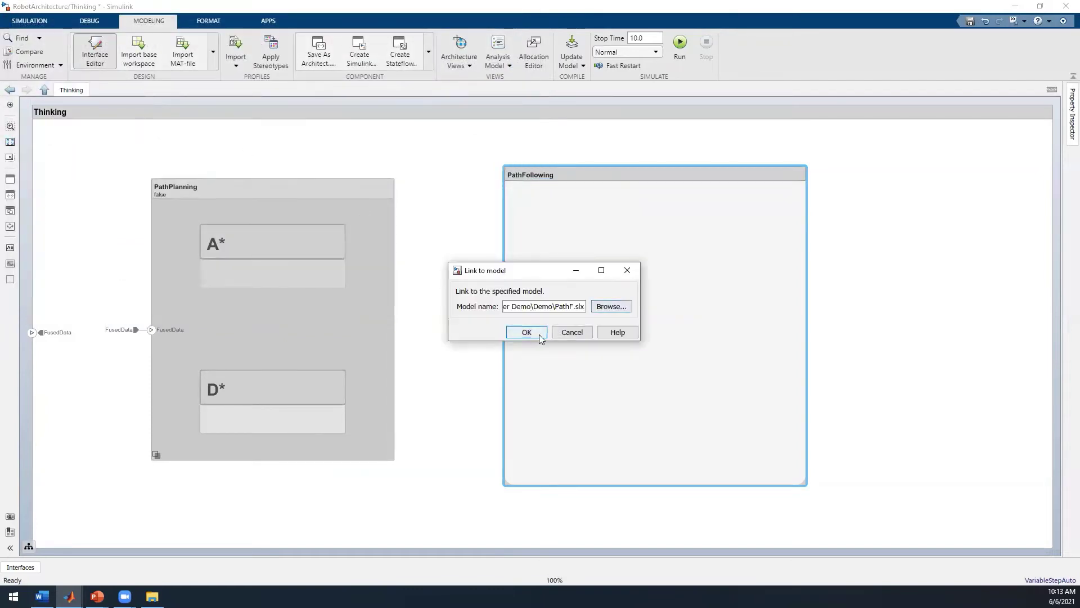
pyautogui.click(539, 334)
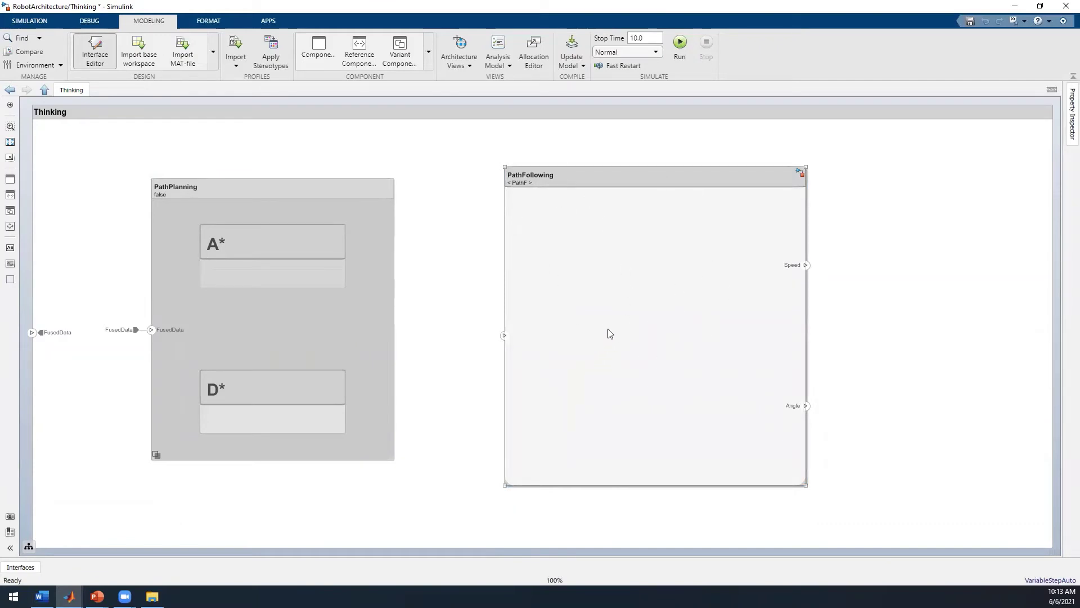
pyautogui.doubleClick(628, 323)
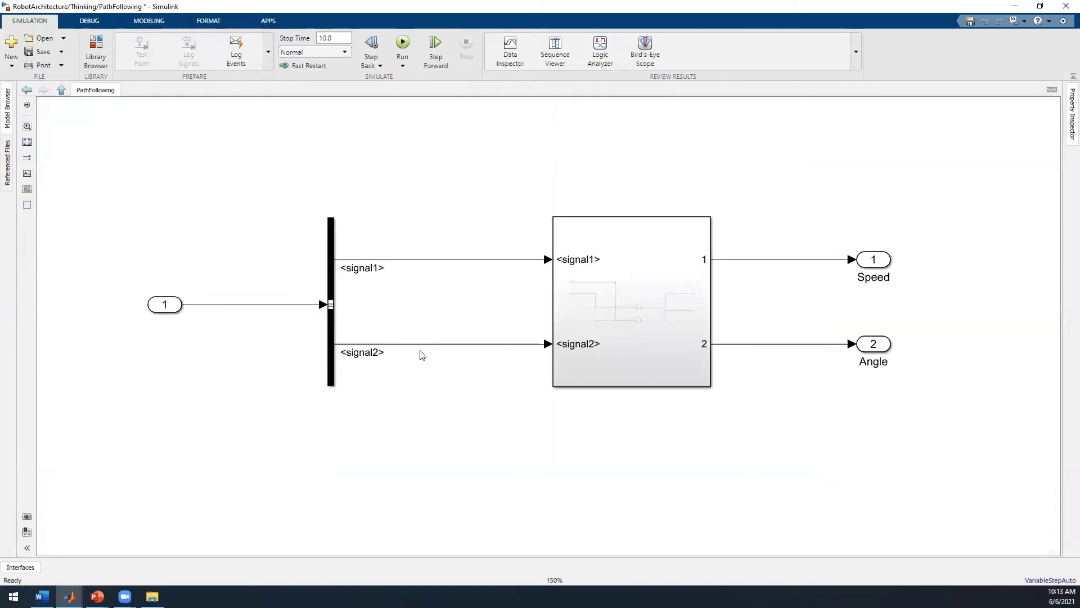
pyautogui.scroll(2, 422, 353)
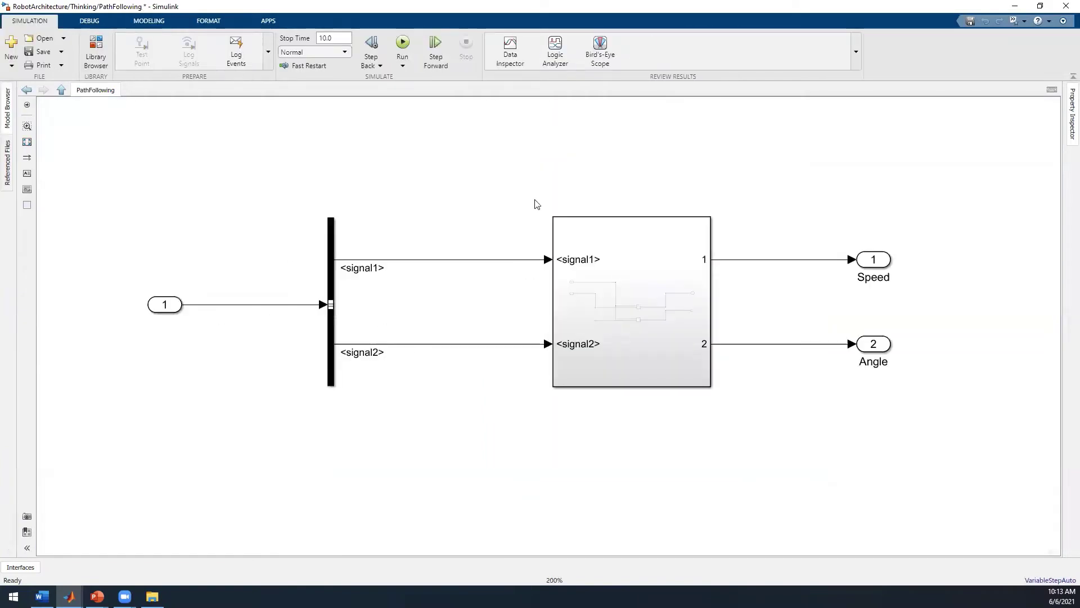
# Feed PathPlanning's 'Path' output into PathFollowing, and route Speed and Angle out of Thinking
pyautogui.click(61, 90)
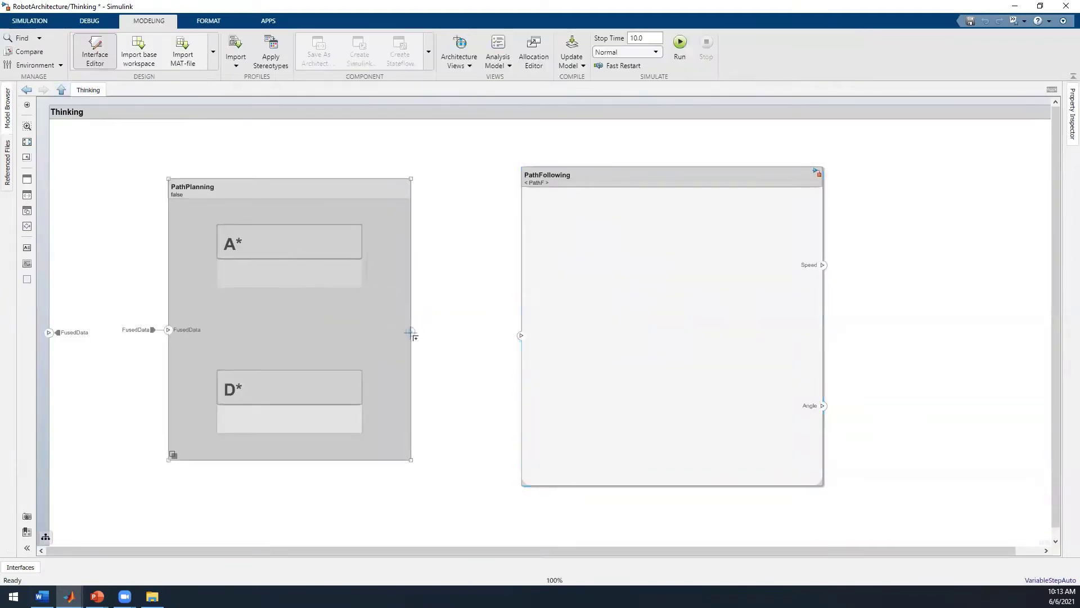
pyautogui.moveTo(410, 329); pyautogui.dragTo(519, 335)
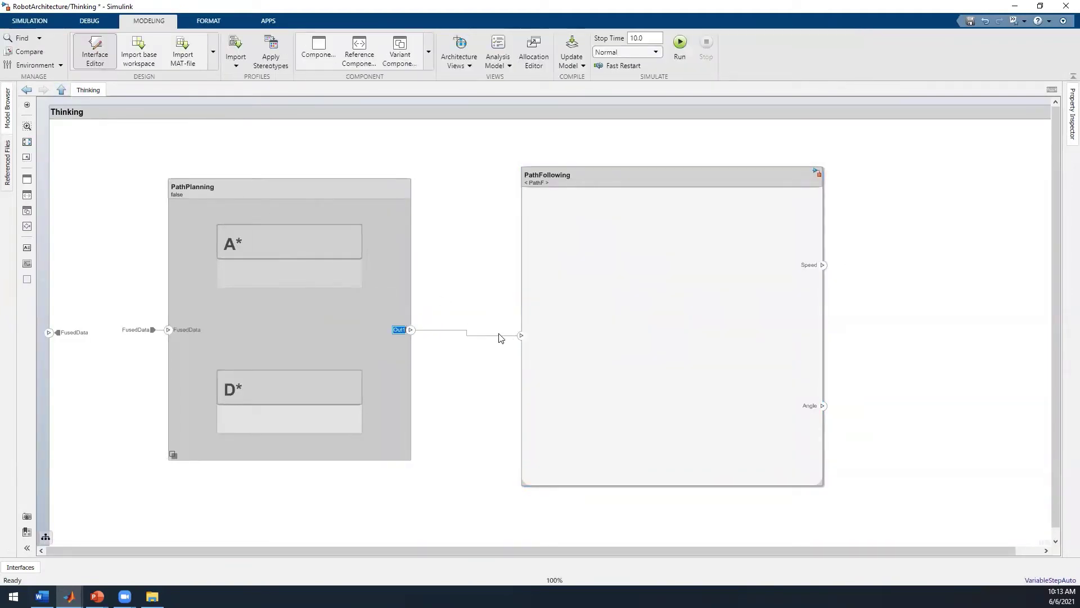
pyautogui.write('Path')
pyautogui.click(438, 360)
pyautogui.scroll(-2, 507, 386)
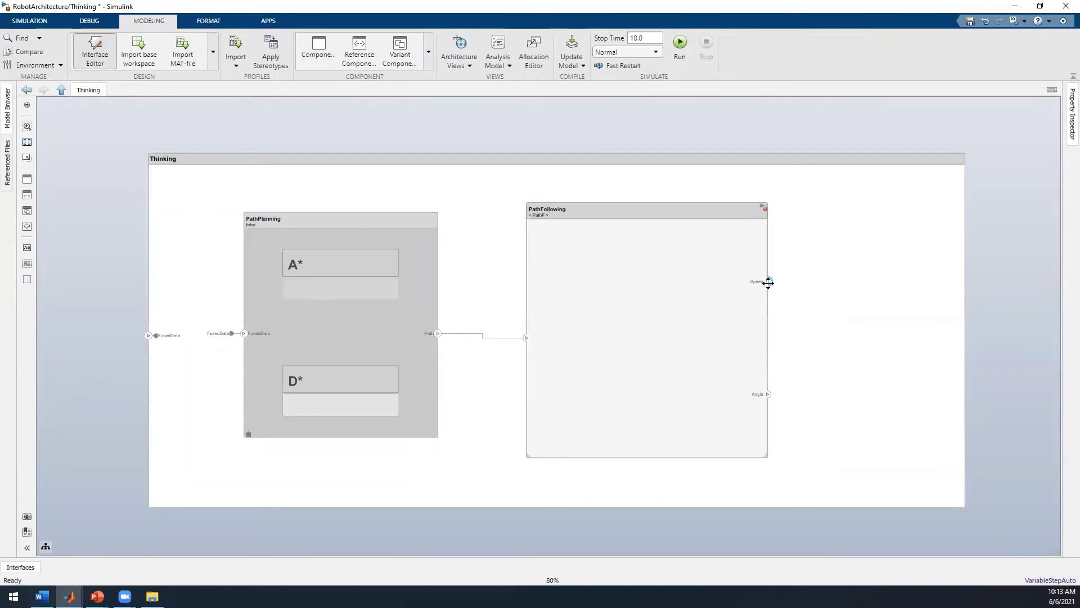
pyautogui.moveTo(770, 282); pyautogui.dragTo(965, 281)
pyautogui.moveTo(768, 394); pyautogui.dragTo(967, 399)
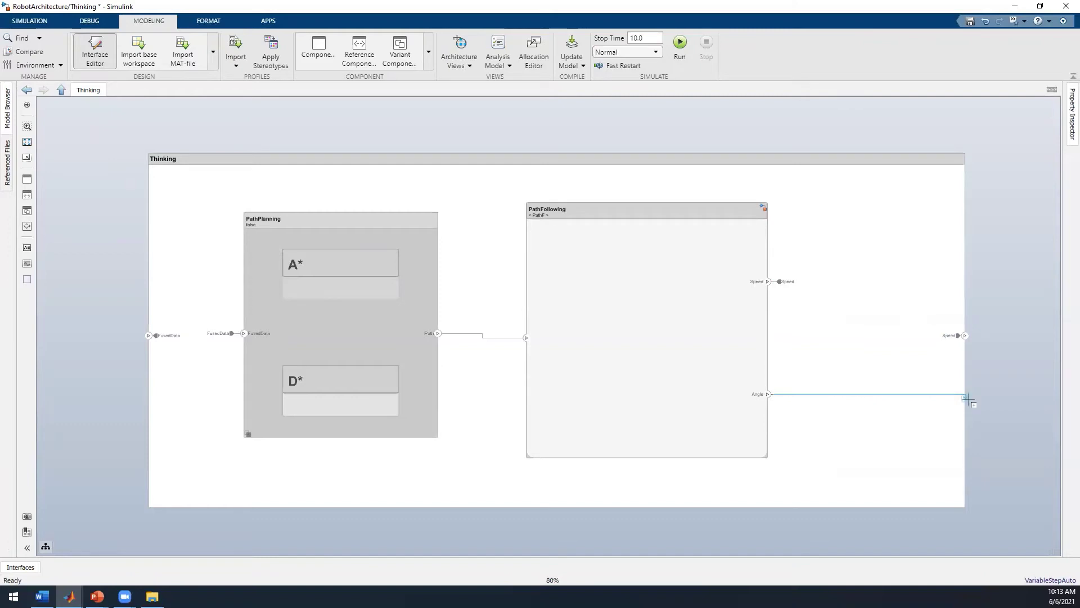
# Return to the top level and wire Thinking's Speed and Angle outputs into Acting's inputs
pyautogui.click(62, 92)
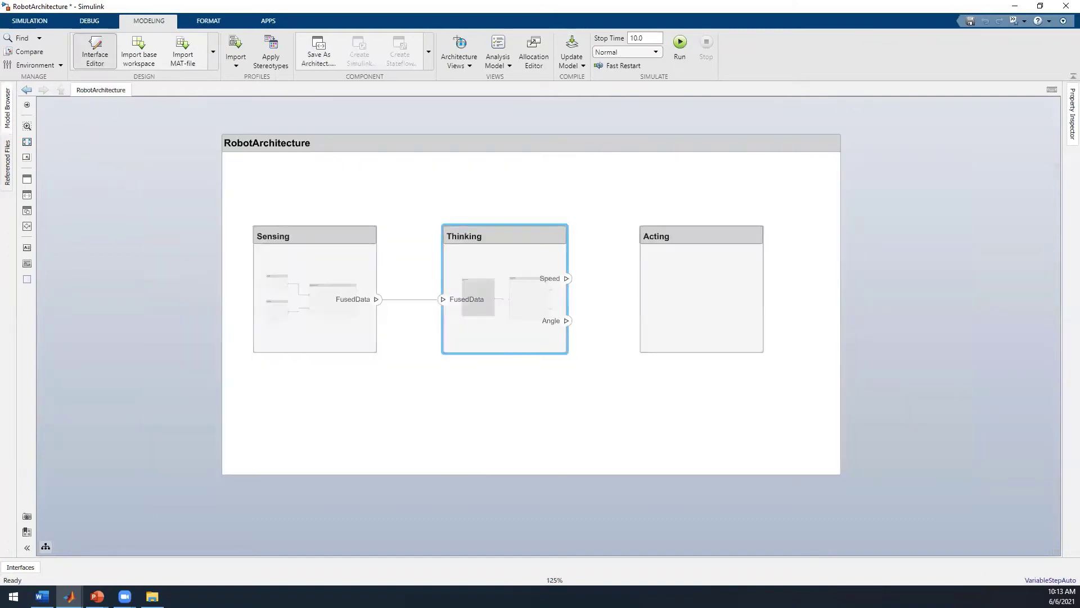
pyautogui.moveTo(567, 278)
pyautogui.mouseDown()
pyautogui.moveTo(630, 276)
pyautogui.moveTo(640, 299)
pyautogui.mouseUp()
pyautogui.moveTo(567, 321); pyautogui.dragTo(641, 320)
pyautogui.click(627, 378)
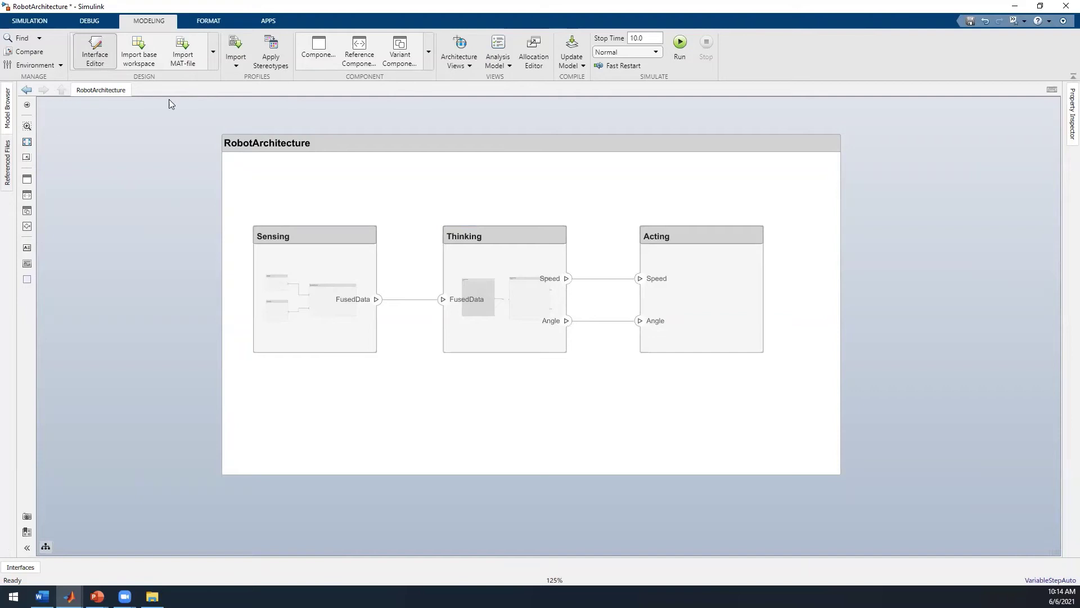
# Create a new profile named Robot in the Profile Editor
pyautogui.click(235, 67)
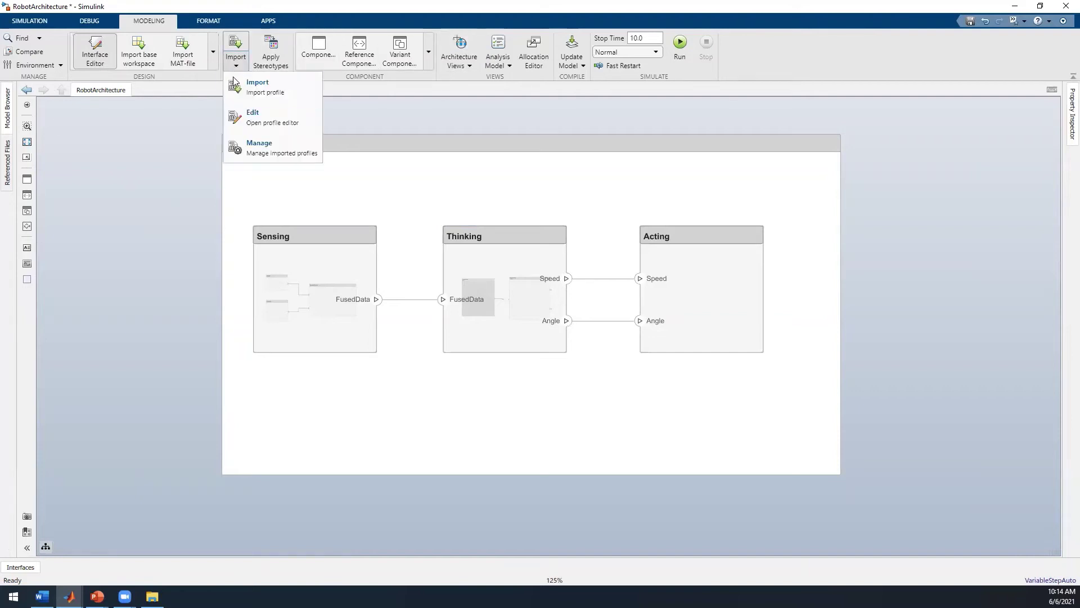
pyautogui.click(270, 121)
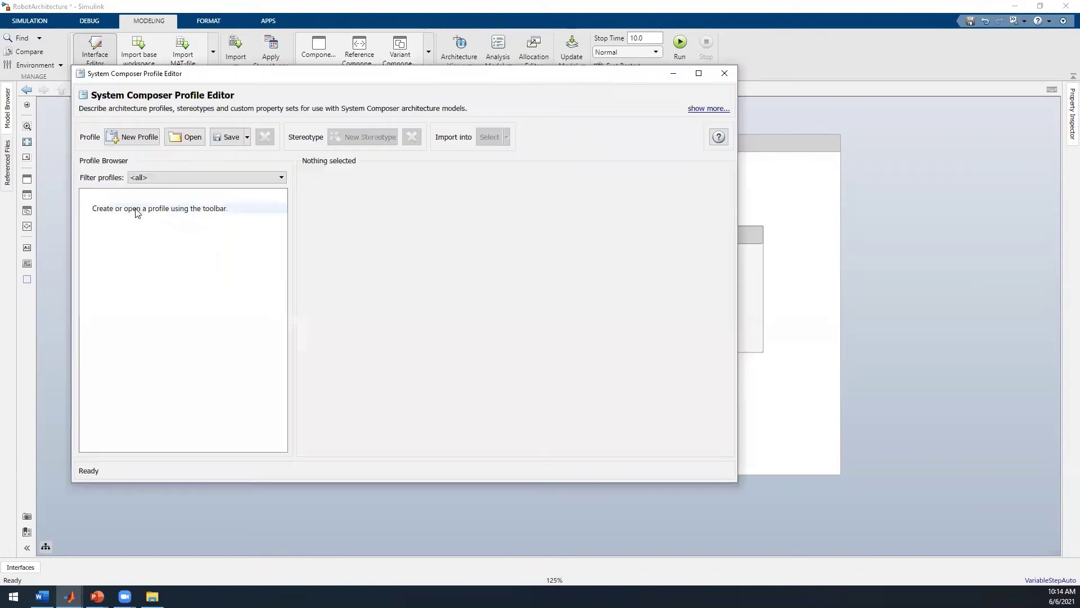
pyautogui.click(132, 136)
pyautogui.click(110, 209)
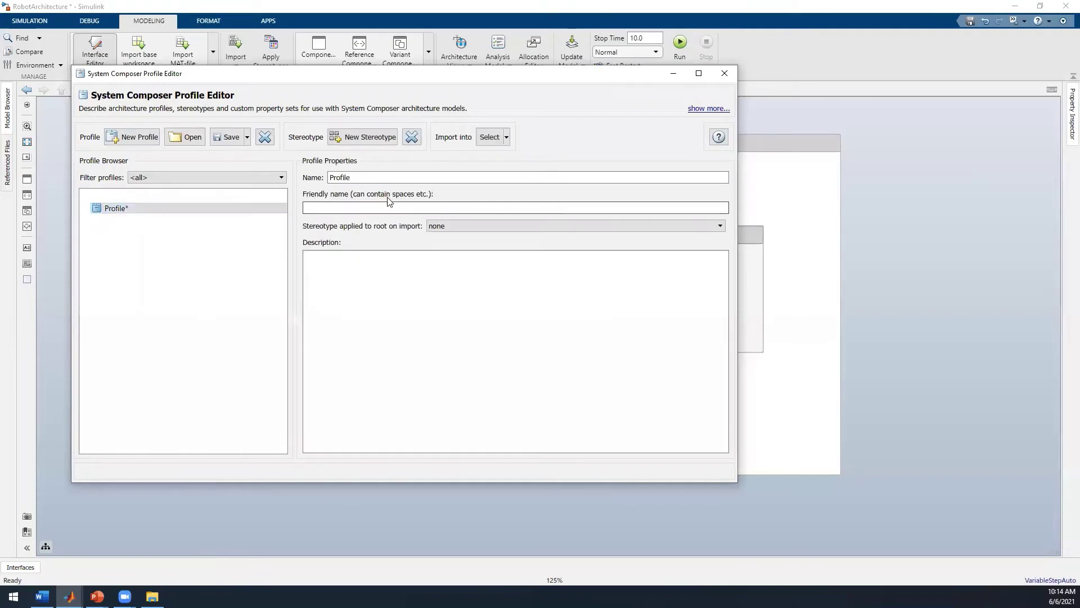
pyautogui.hotkey('ctrl', 'a')
pyautogui.write('R')
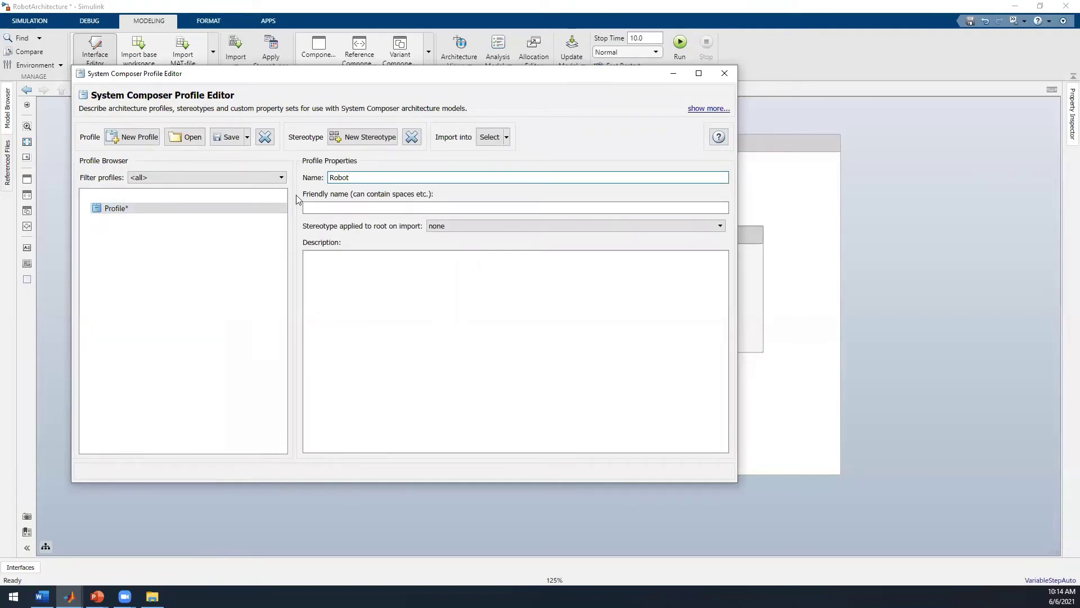
pyautogui.click(220, 253)
# Add two stereotypes to the Robot profile, named Hardware and Software
pyautogui.click(363, 143)
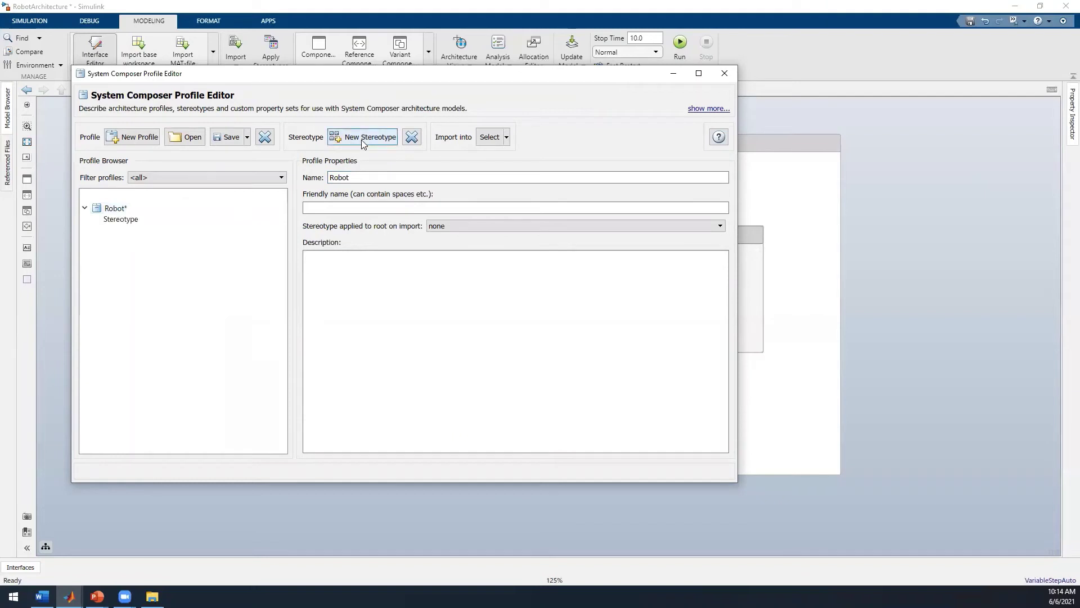
pyautogui.click(363, 143)
pyautogui.click(121, 219)
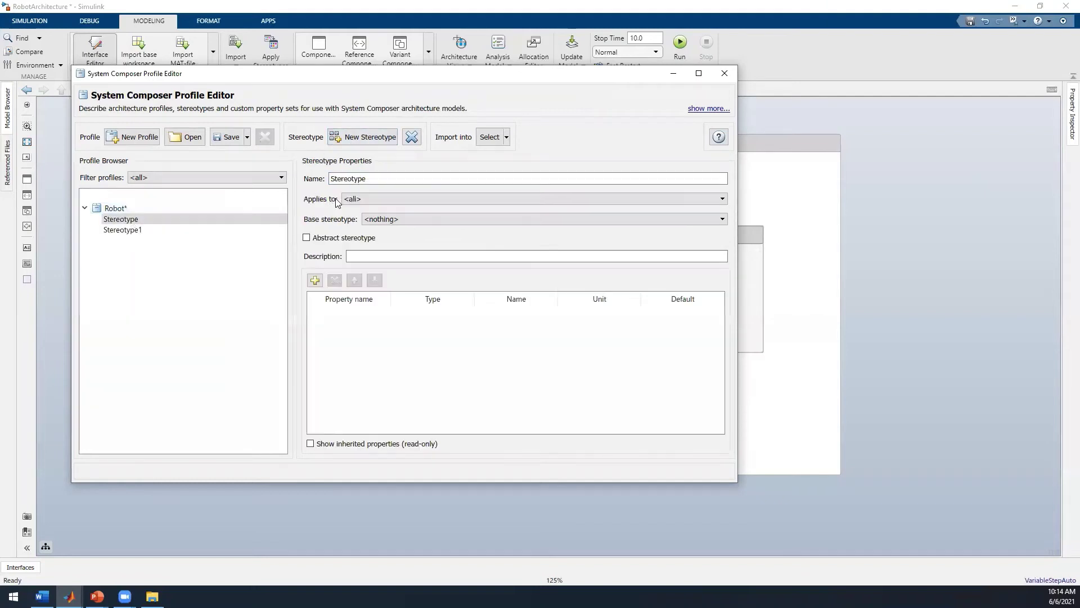
pyautogui.doubleClick(373, 177)
pyautogui.write('Hardware')
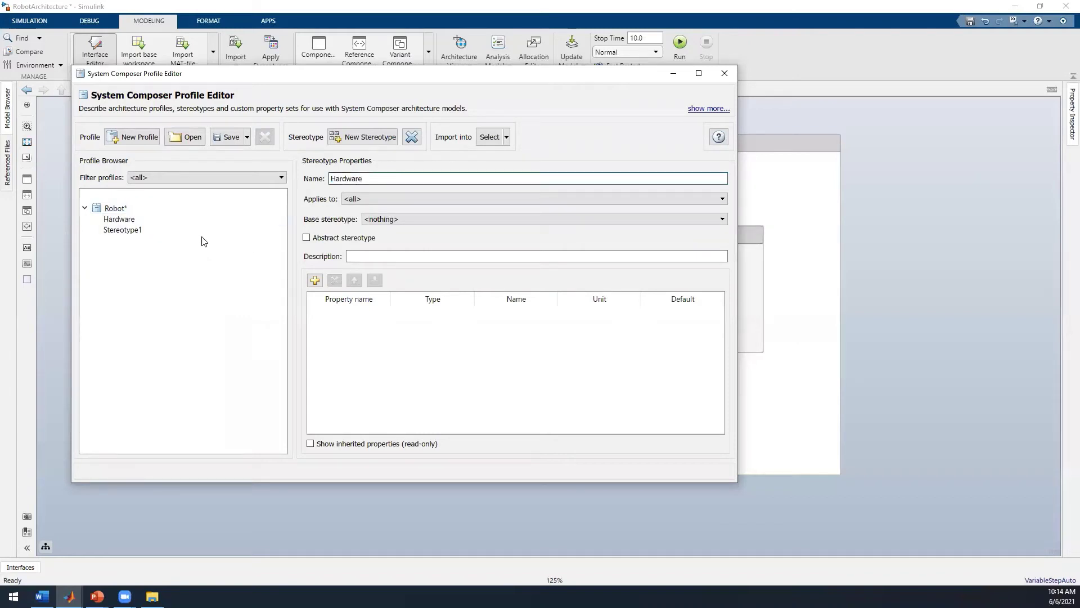
pyautogui.click(181, 230)
pyautogui.doubleClick(372, 177)
pyautogui.write('Sof')
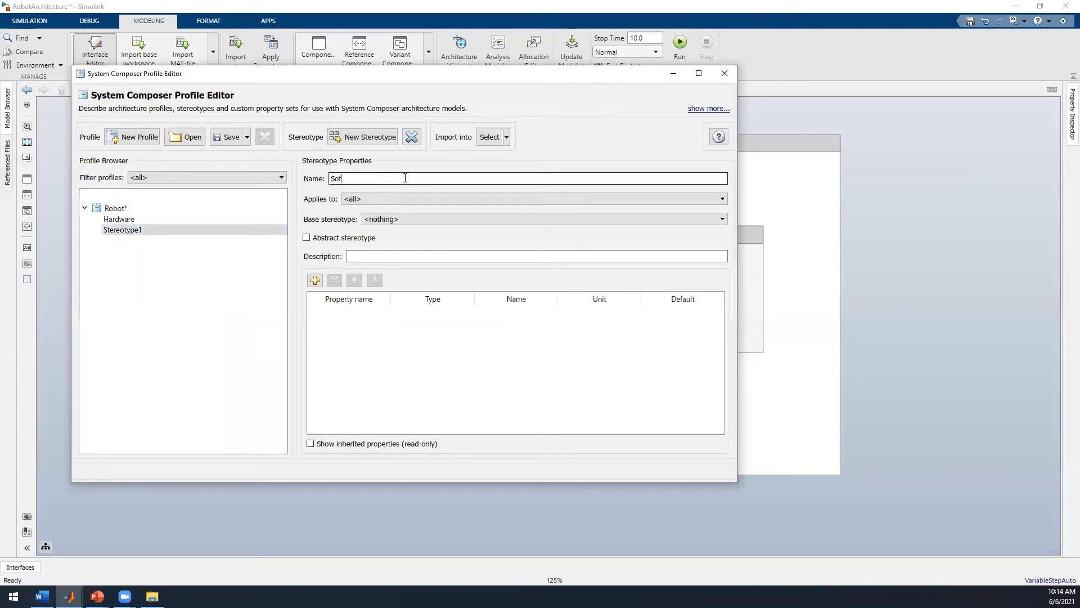
pyautogui.write('tware')
pyautogui.click(201, 330)
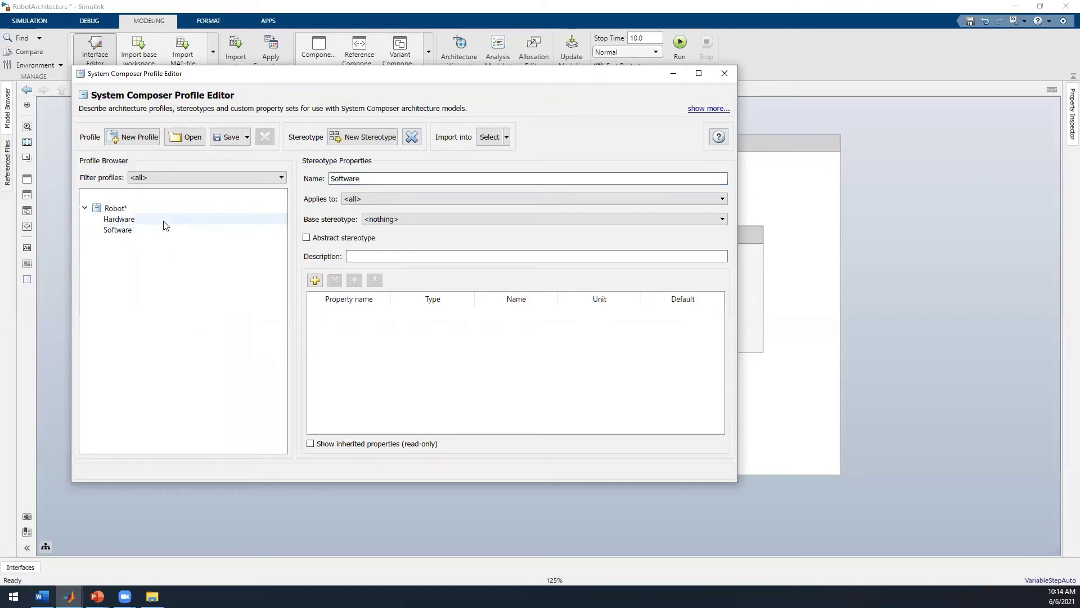
# Add Mass and IP properties to the Hardware stereotype
pyautogui.click(165, 224)
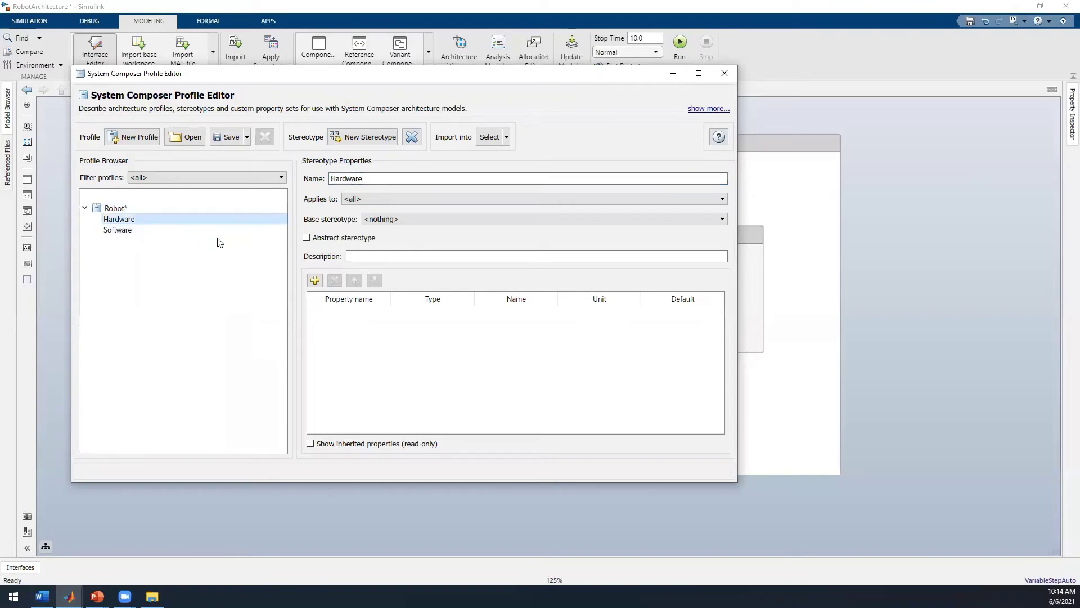
pyautogui.click(315, 281)
pyautogui.doubleClick(344, 312)
pyautogui.write('Mass')
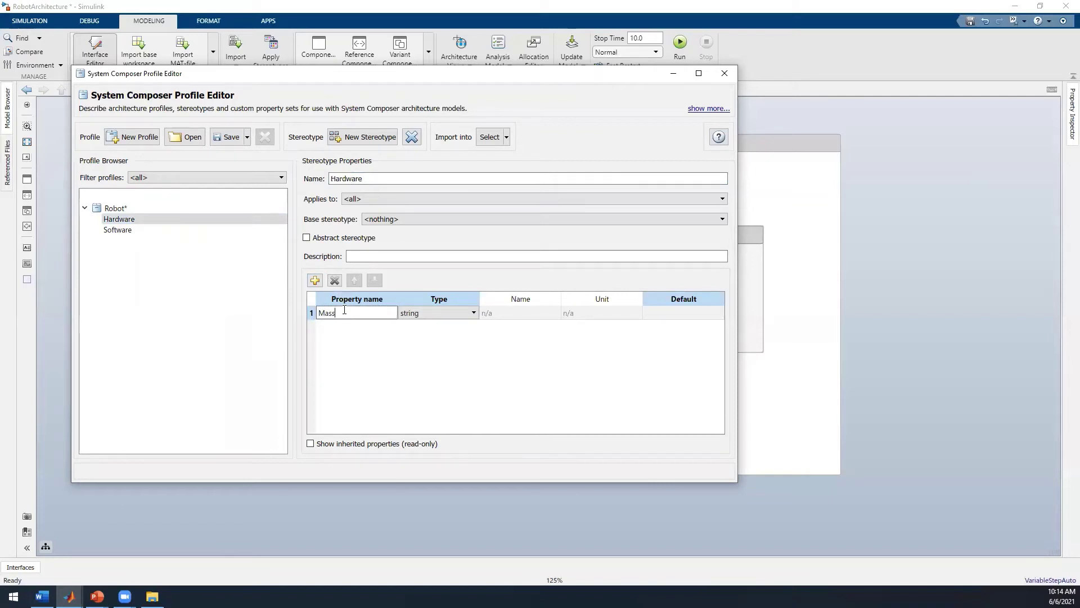
pyautogui.press('Return')
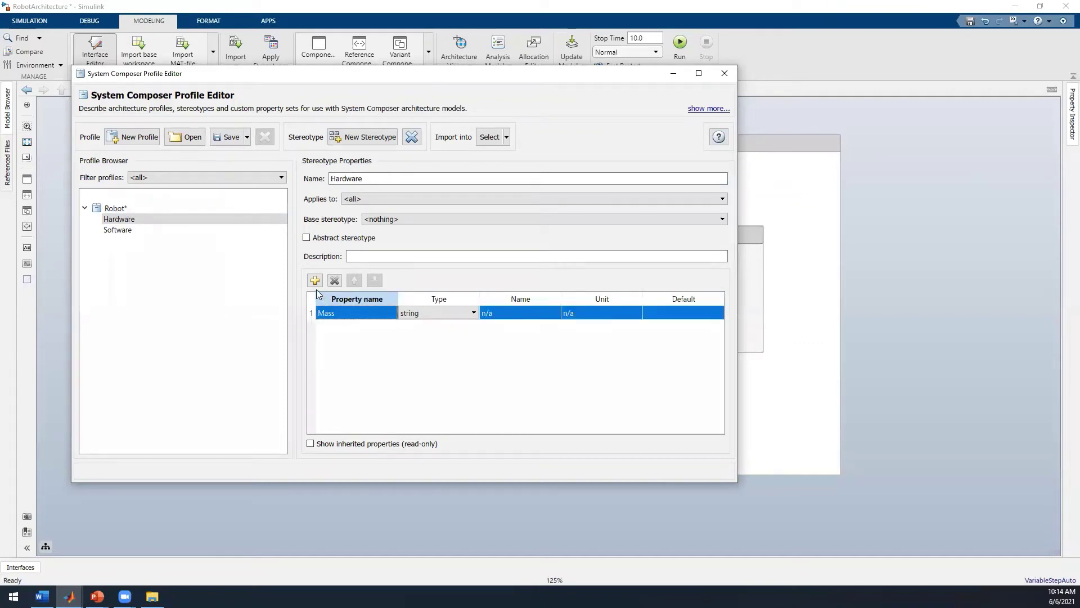
pyautogui.click(316, 281)
pyautogui.click(334, 327)
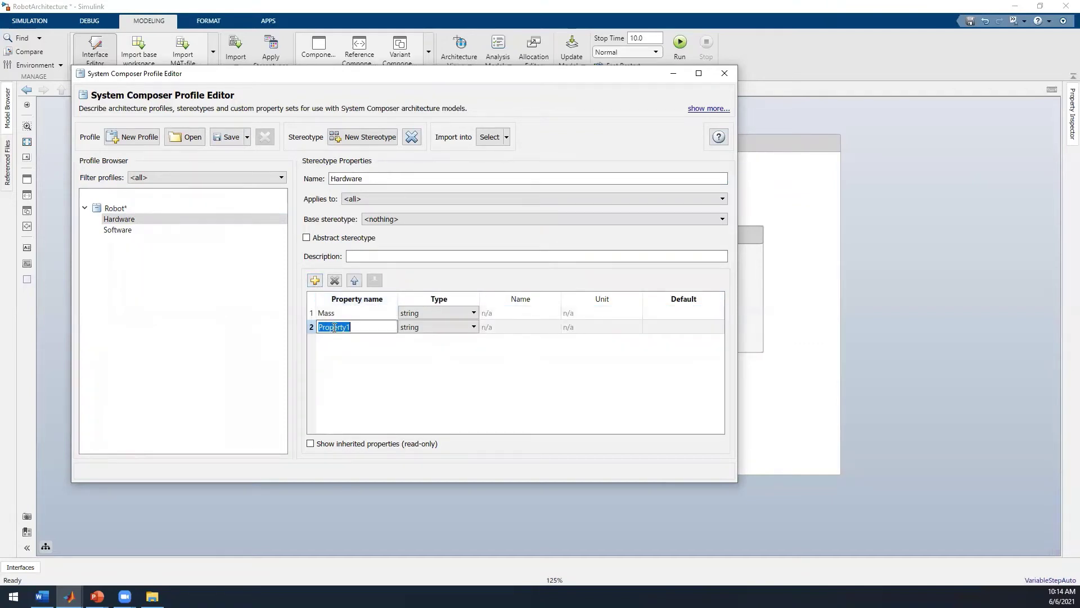
pyautogui.write('IP')
pyautogui.write(' Rating')
pyautogui.press('Return')
pyautogui.press('Return')
pyautogui.doubleClick(365, 327)
pyautogui.write('IP')
# Make Mass and IP doubles, give Mass the unit Kg, and apply Hardware to components
pyautogui.click(435, 316)
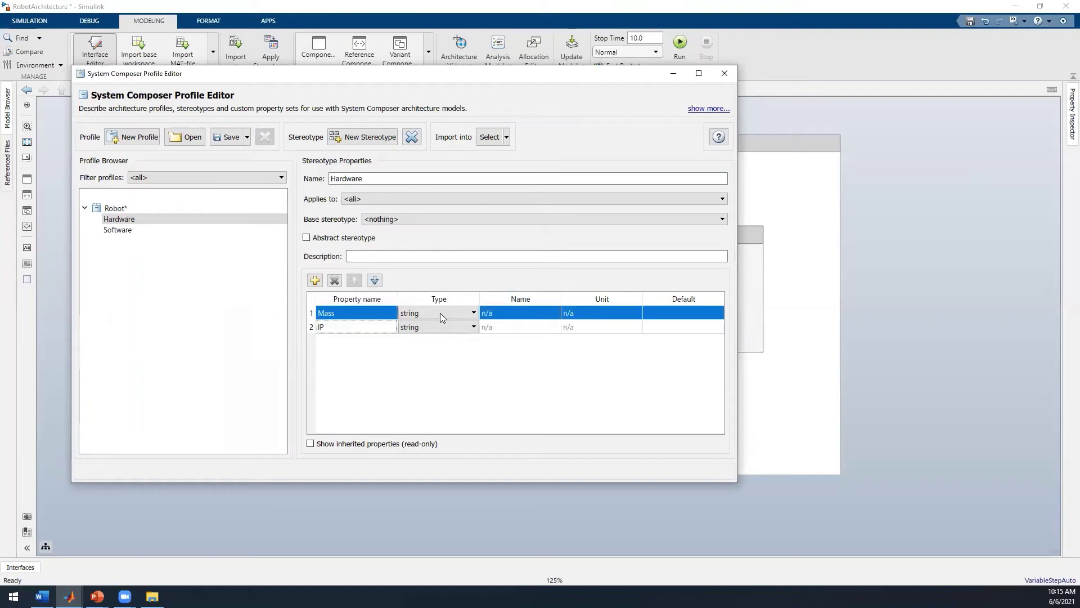
pyautogui.click(440, 313)
pyautogui.click(448, 334)
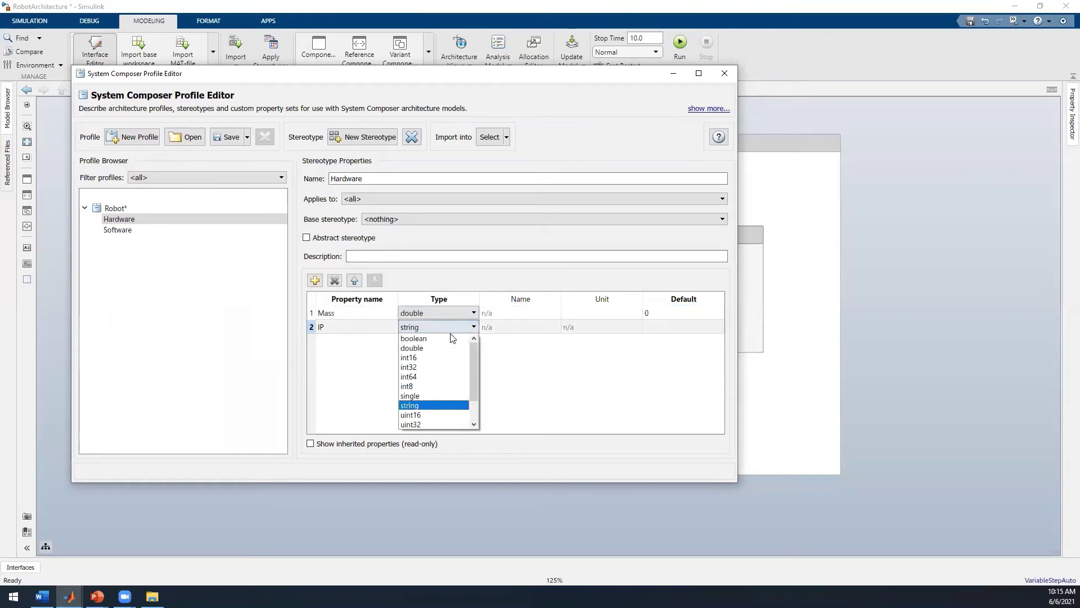
pyautogui.click(465, 349)
pyautogui.click(601, 313)
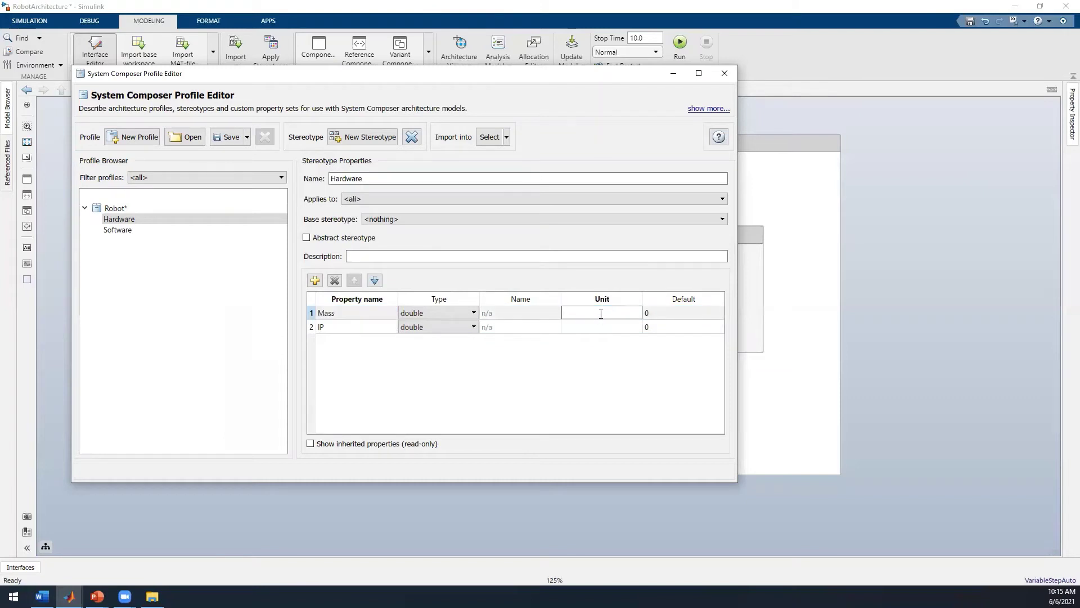
pyautogui.write('Kg')
pyautogui.press('Return')
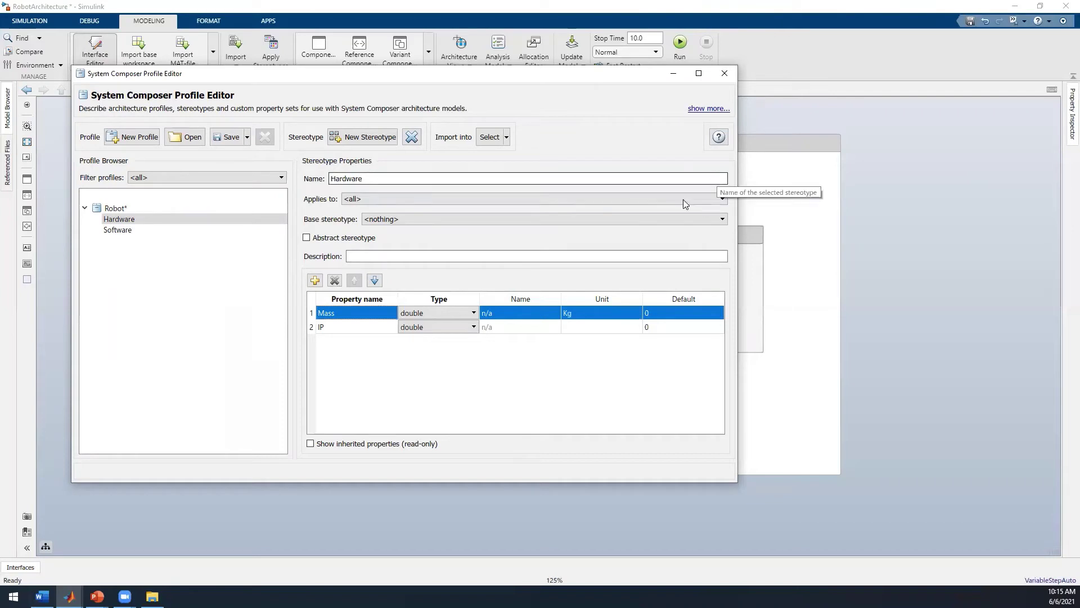
pyautogui.click(383, 199)
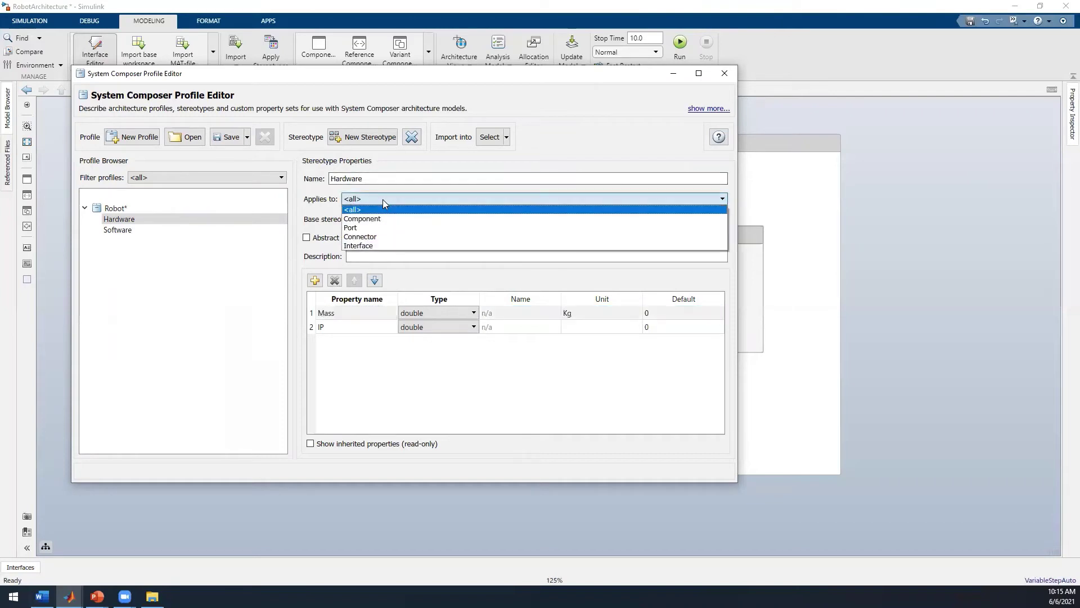
pyautogui.click(380, 219)
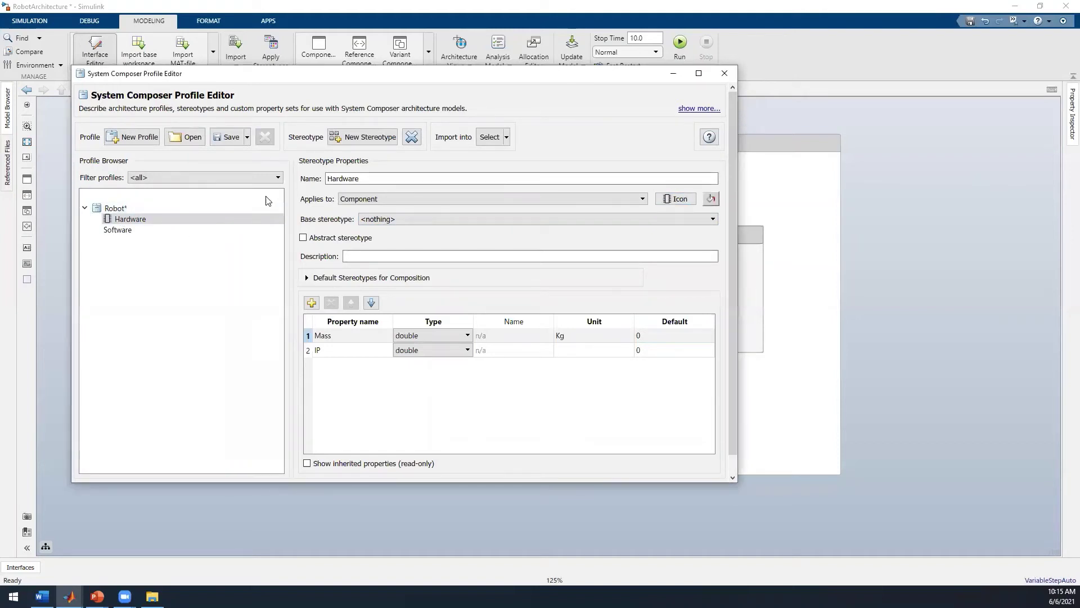
# Make the Software stereotype apply to components and give it a component icon
pyautogui.click(135, 231)
pyautogui.click(422, 202)
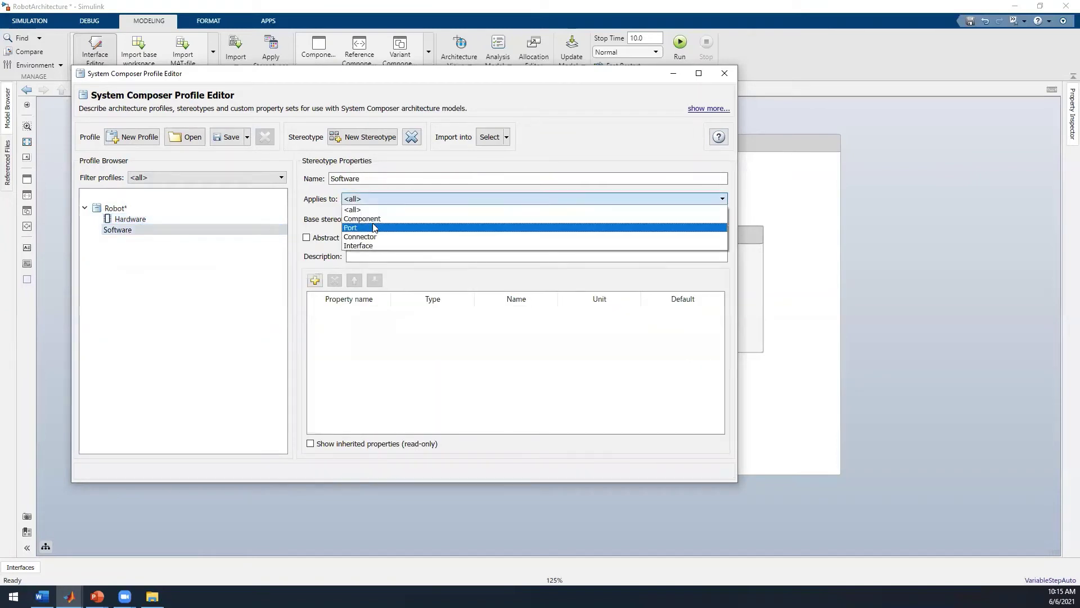
pyautogui.click(378, 219)
pyautogui.click(664, 200)
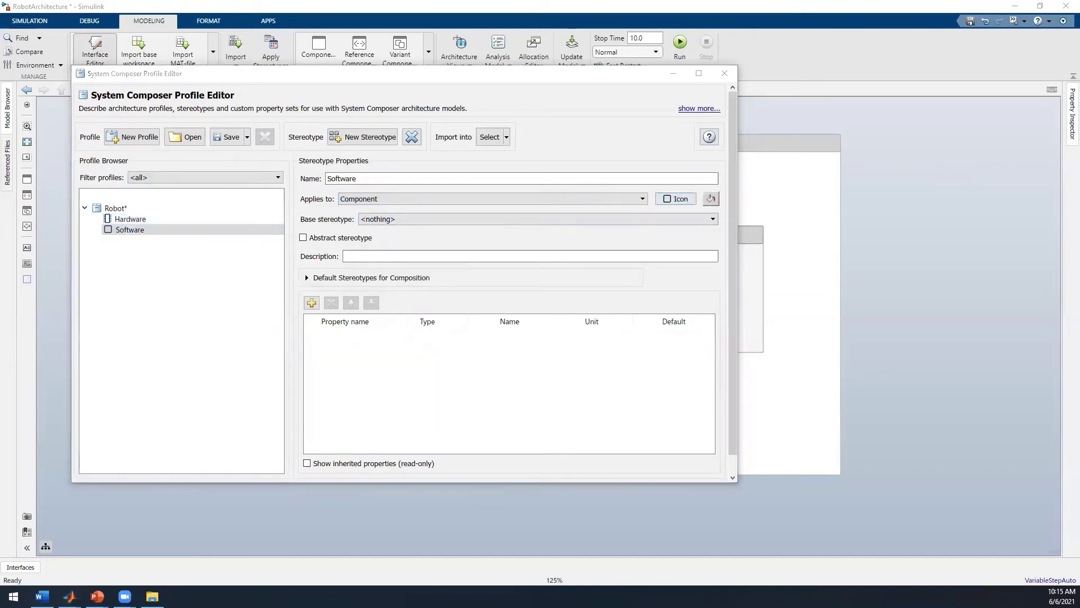
pyautogui.click(667, 214)
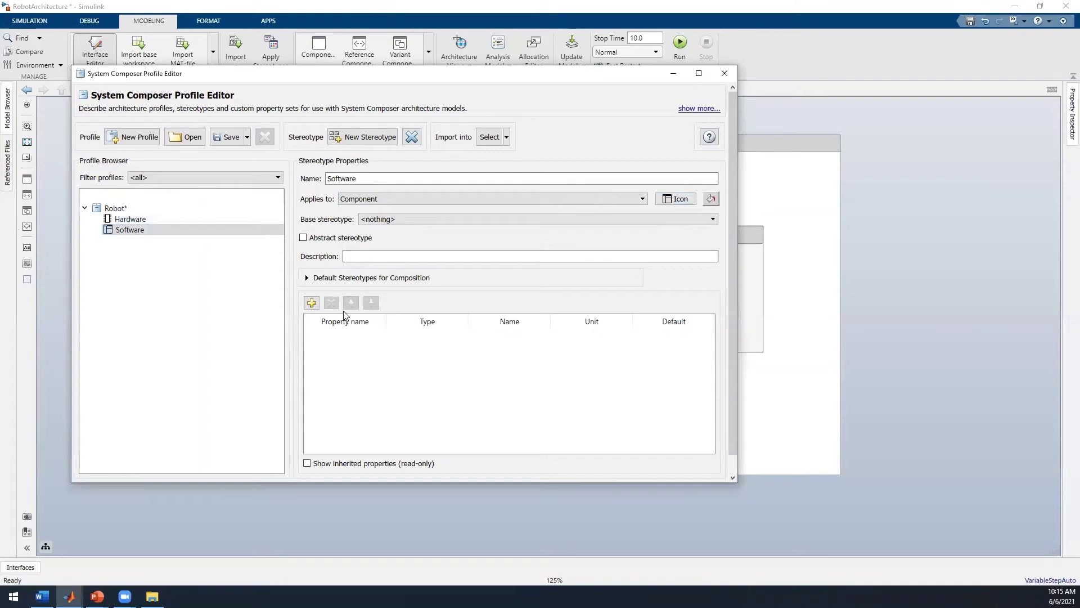
# Add a Memory property to Software as a double with unit GB
pyautogui.click(312, 303)
pyautogui.doubleClick(337, 337)
pyautogui.write('Memory')
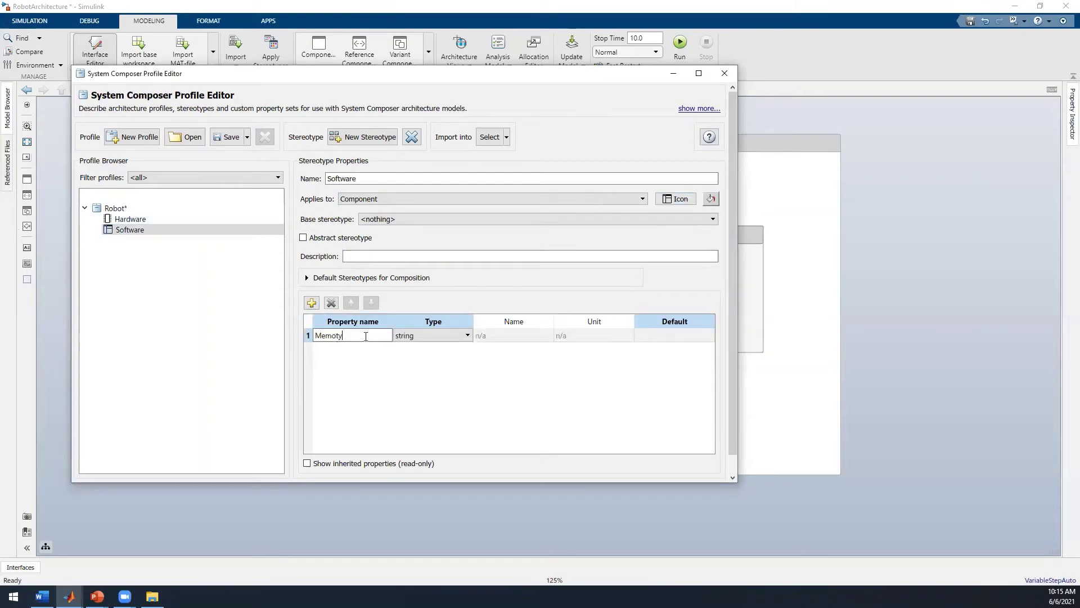
pyautogui.click(501, 337)
pyautogui.click(441, 337)
pyautogui.click(441, 357)
pyautogui.doubleClick(587, 336)
pyautogui.write('GB')
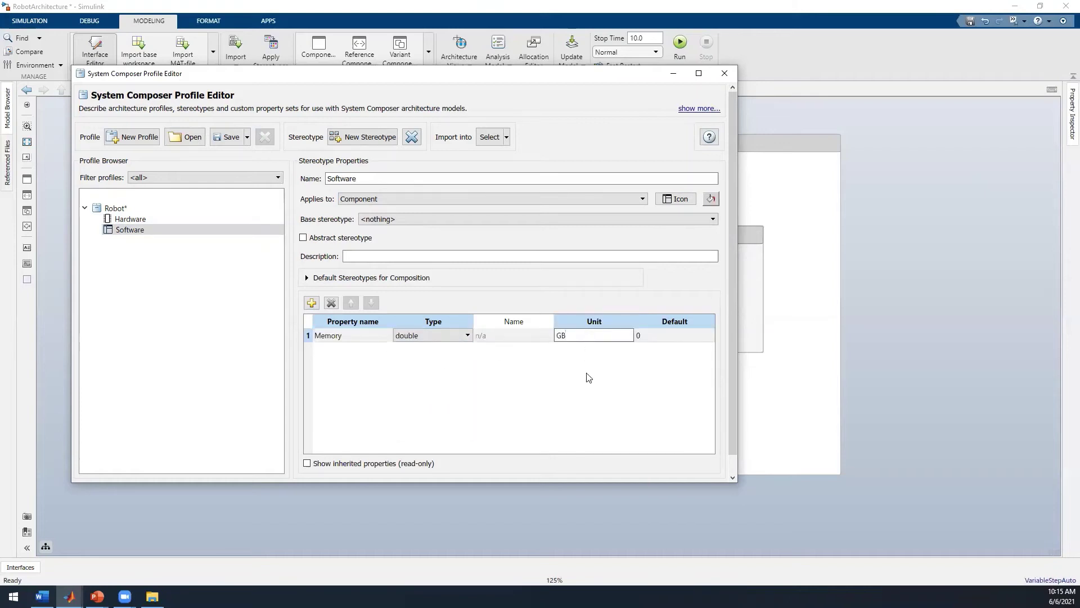
pyautogui.click(589, 382)
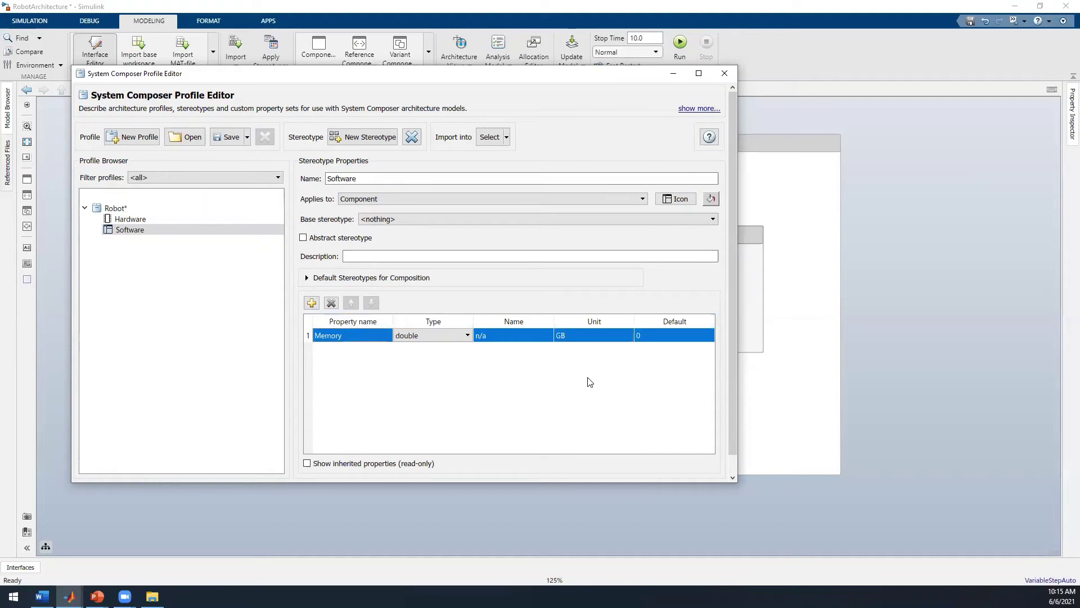
# Save the Robot profile as Robot on the Desktop
pyautogui.click(236, 140)
pyautogui.write('RO')
pyautogui.press('BackSpace')
pyautogui.press('BackSpace')
pyautogui.write('Robot')
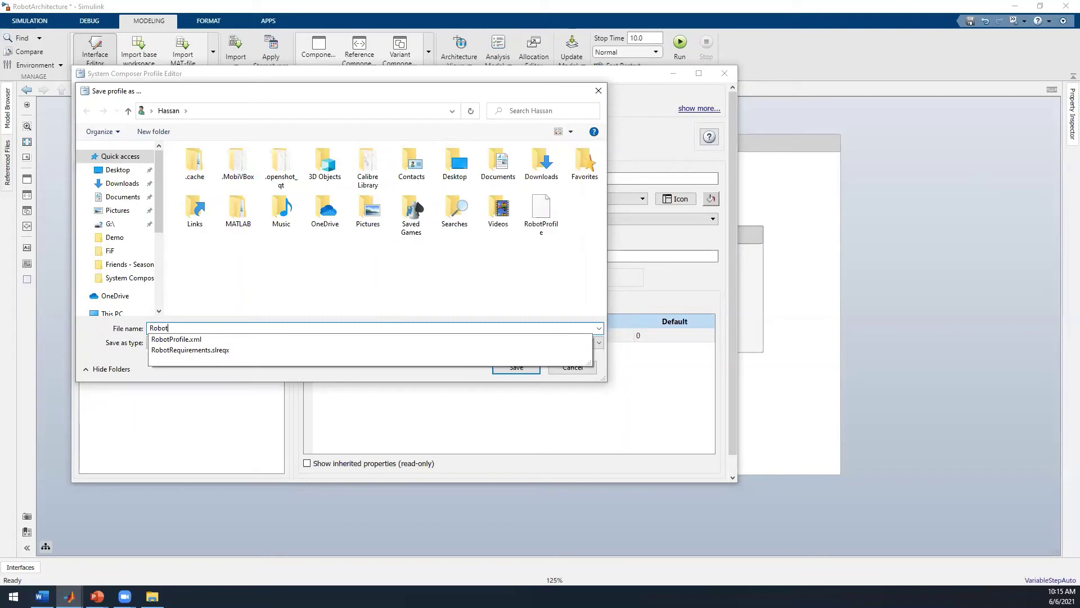
pyautogui.click(117, 169)
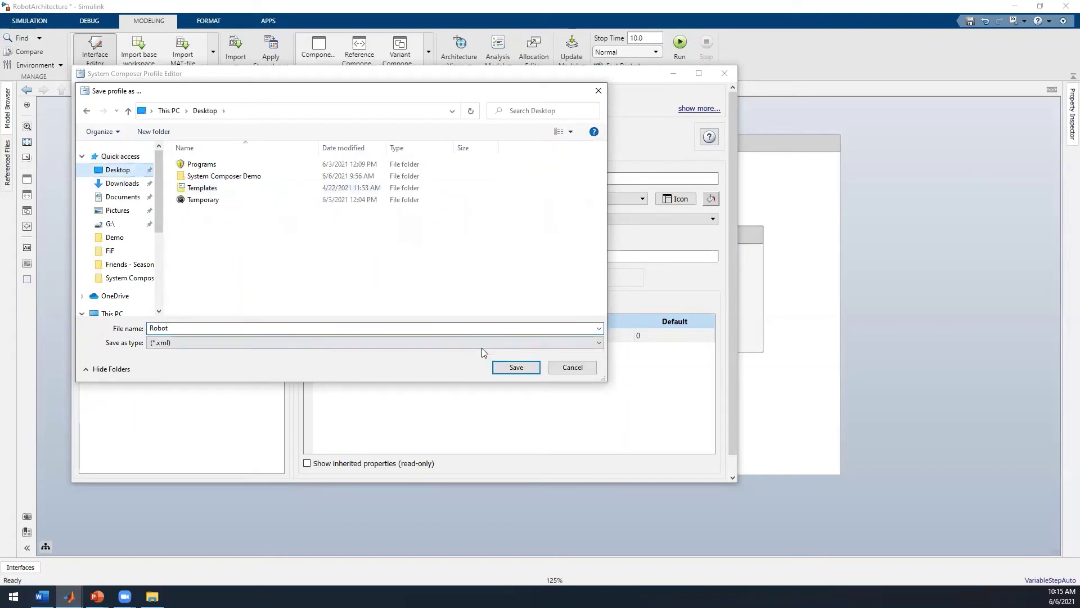
pyautogui.click(508, 367)
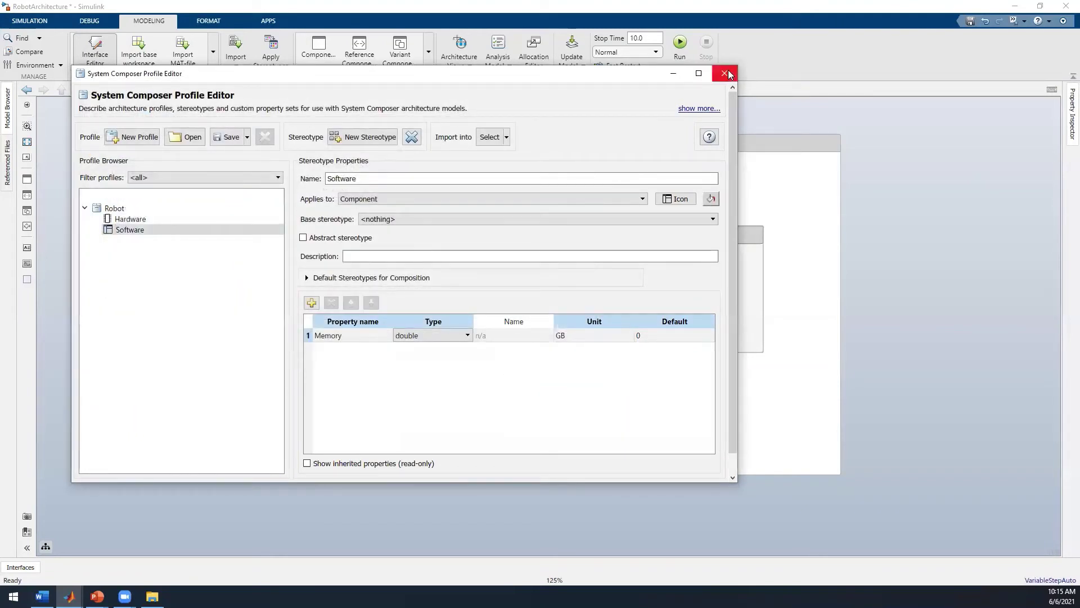
# Close the Profile Editor and import Robot.xml from the Desktop into RobotArchitecture
pyautogui.click(725, 73)
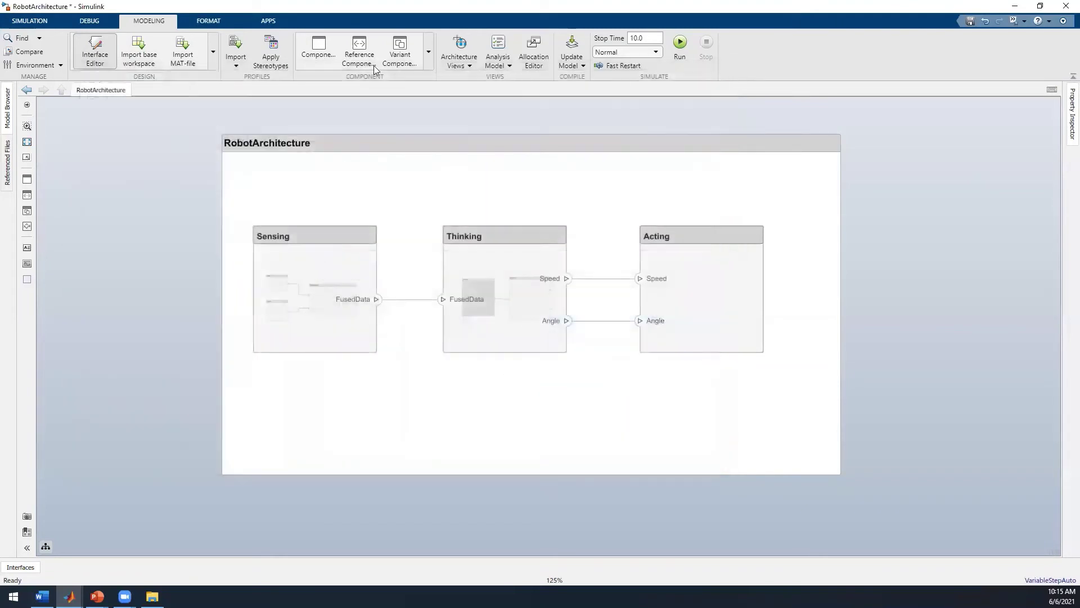
pyautogui.click(233, 45)
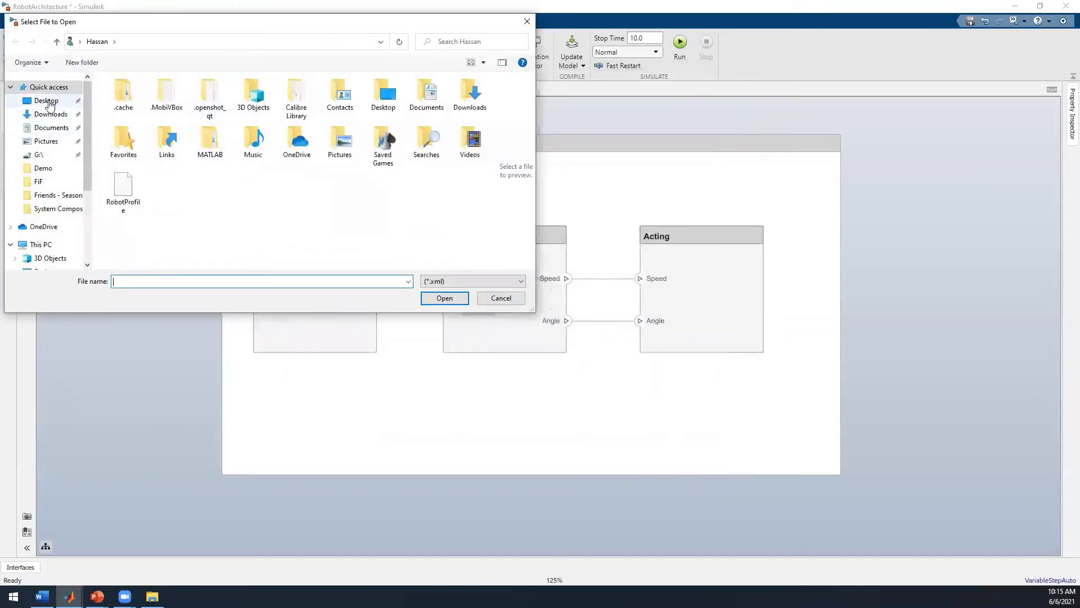
pyautogui.click(46, 101)
pyautogui.click(161, 144)
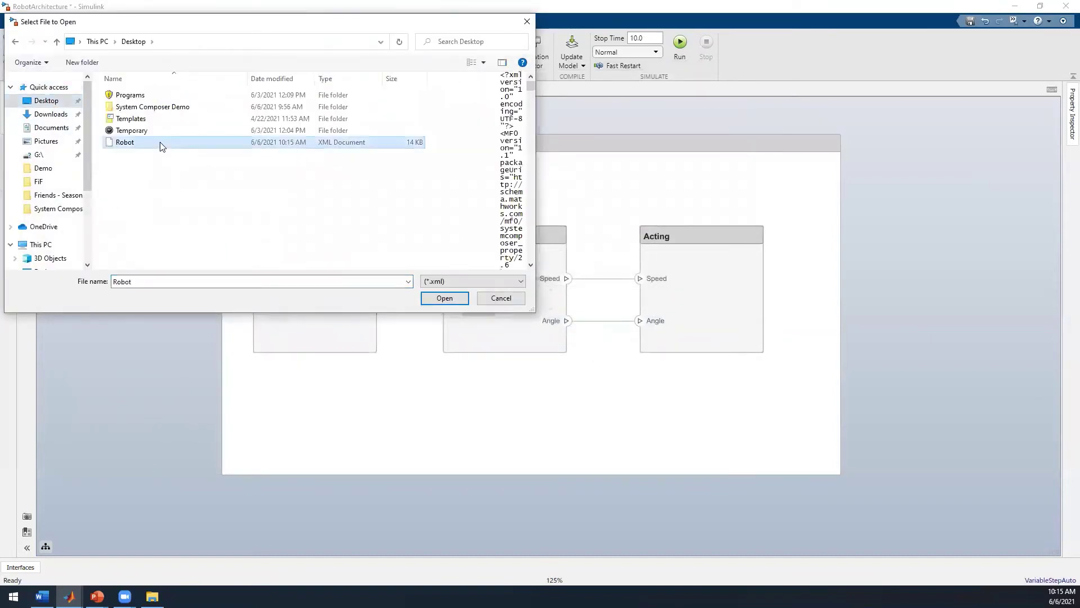
pyautogui.click(445, 297)
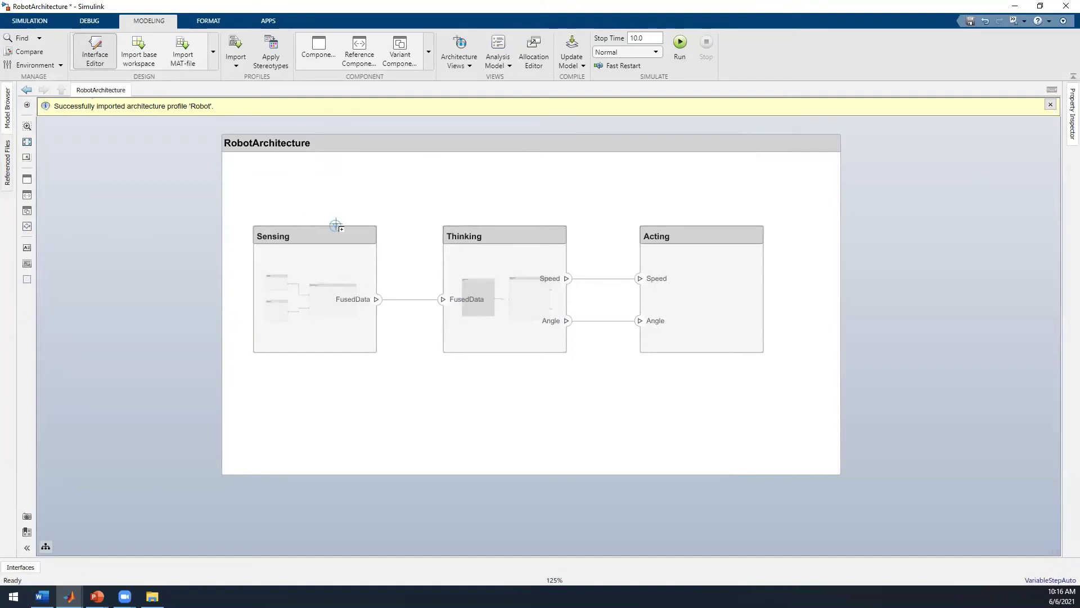
pyautogui.click(655, 281)
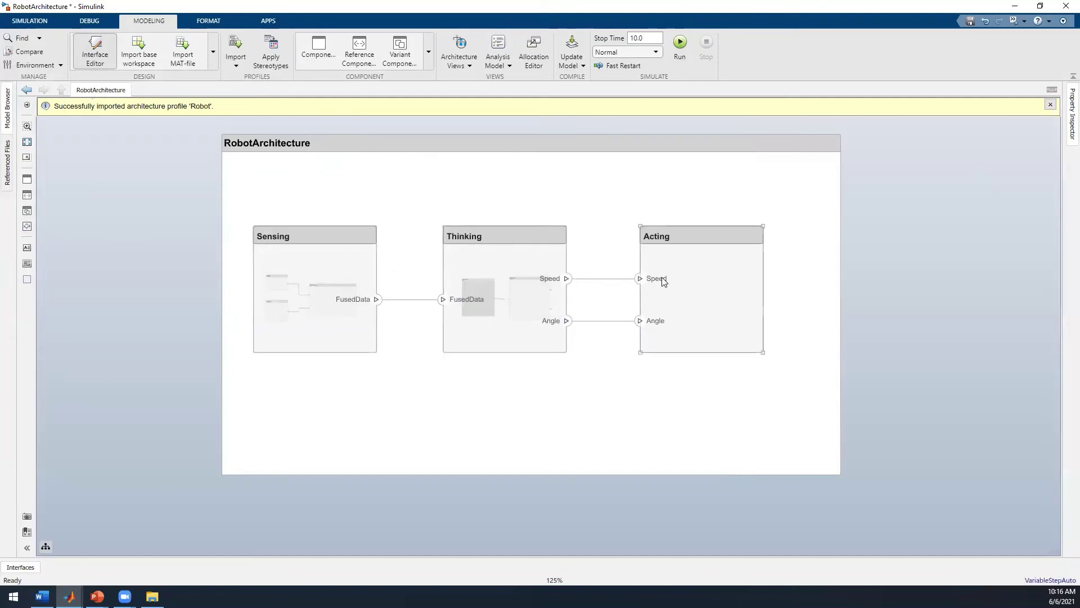
# Apply the Robot.Hardware stereotype to the Acting component
pyautogui.rightClick(743, 265)
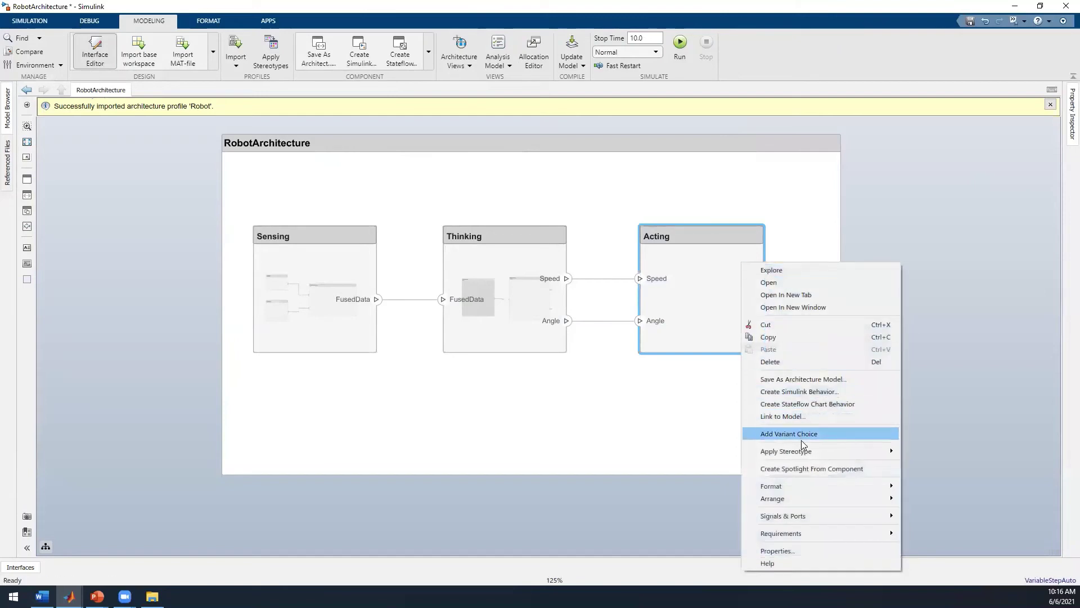
pyautogui.moveTo(785, 451)
pyautogui.click(938, 457)
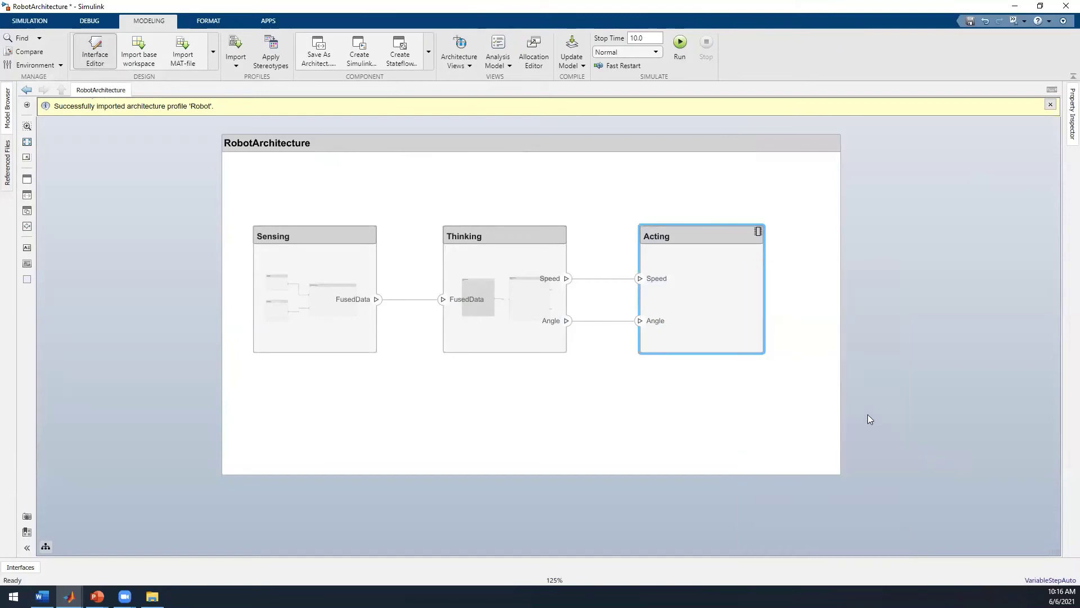
pyautogui.click(645, 226)
# Inside Sensing, stereotype LIDAR and Camera as Robot.Hardware and SensorFusion as Robot.Software
pyautogui.click(331, 236)
pyautogui.press('Escape')
pyautogui.click(299, 319)
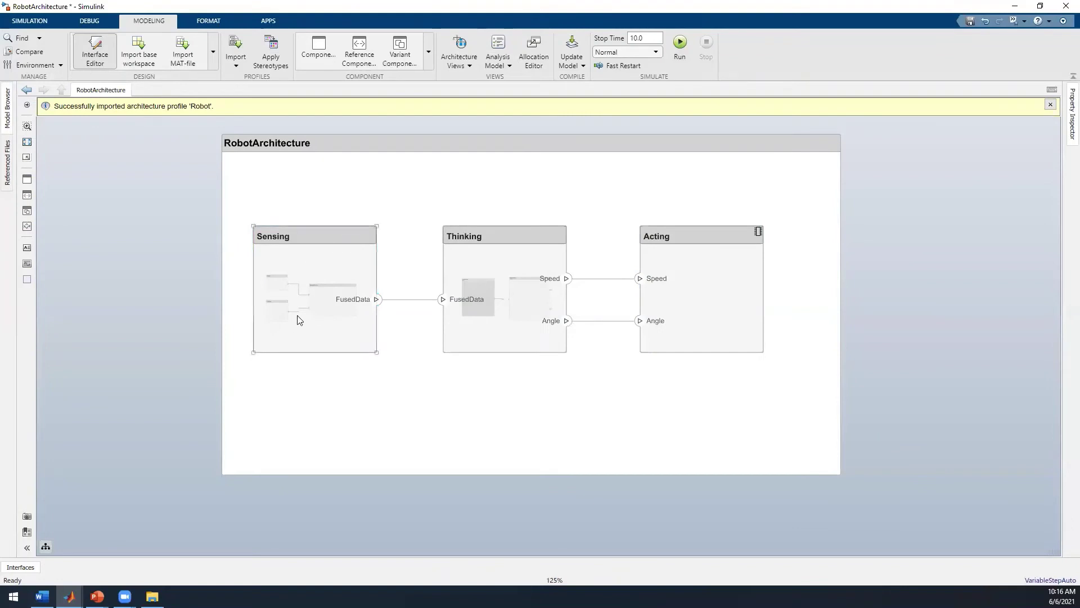
pyautogui.doubleClick(324, 261)
pyautogui.rightClick(114, 211)
pyautogui.moveTo(157, 287)
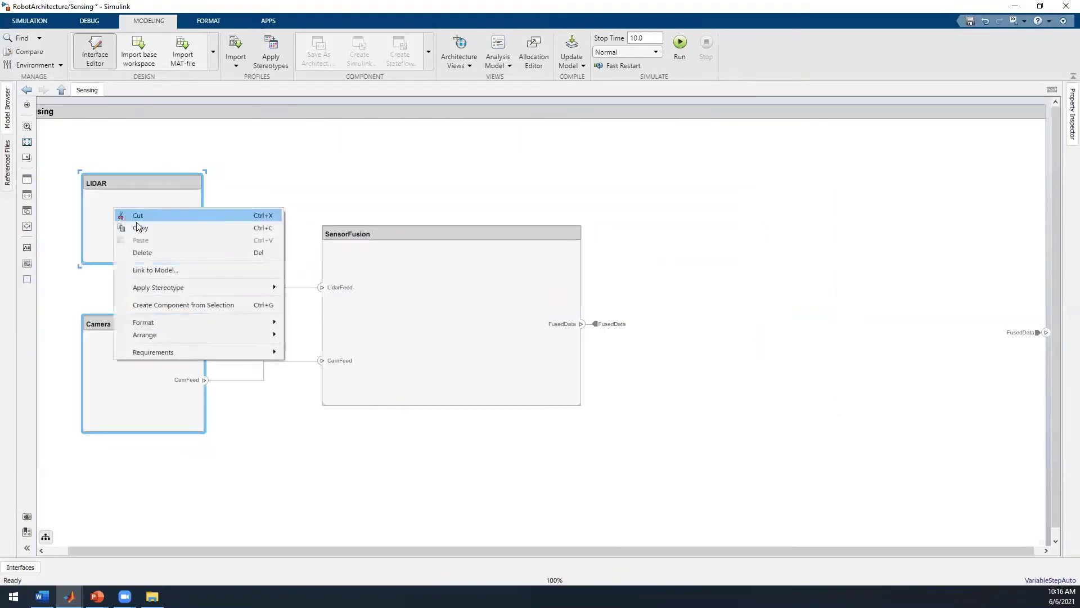
pyautogui.click(331, 291)
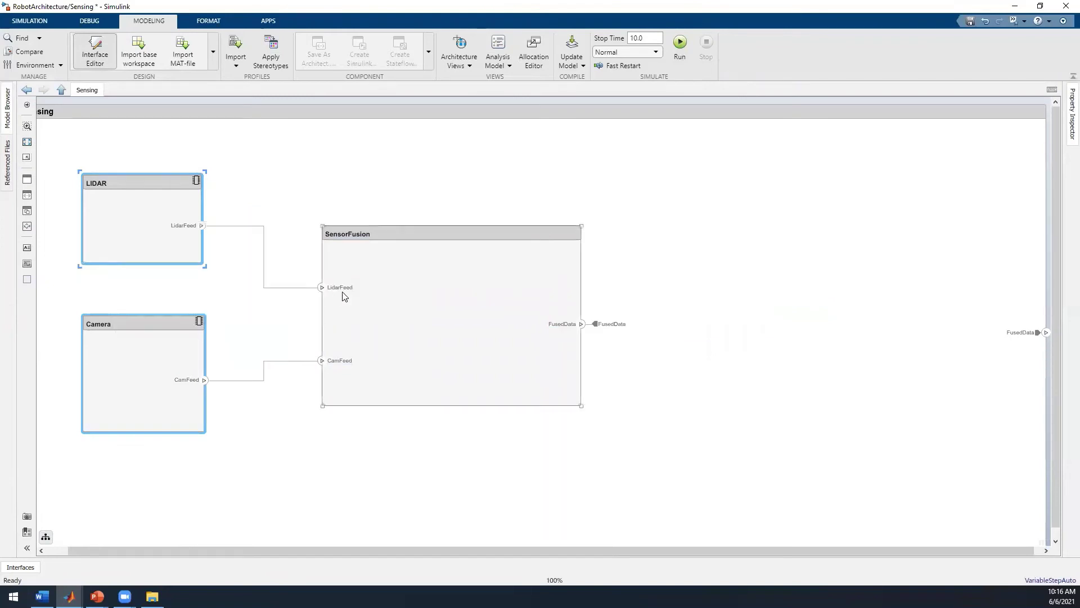
pyautogui.click(441, 295)
pyautogui.rightClick(440, 292)
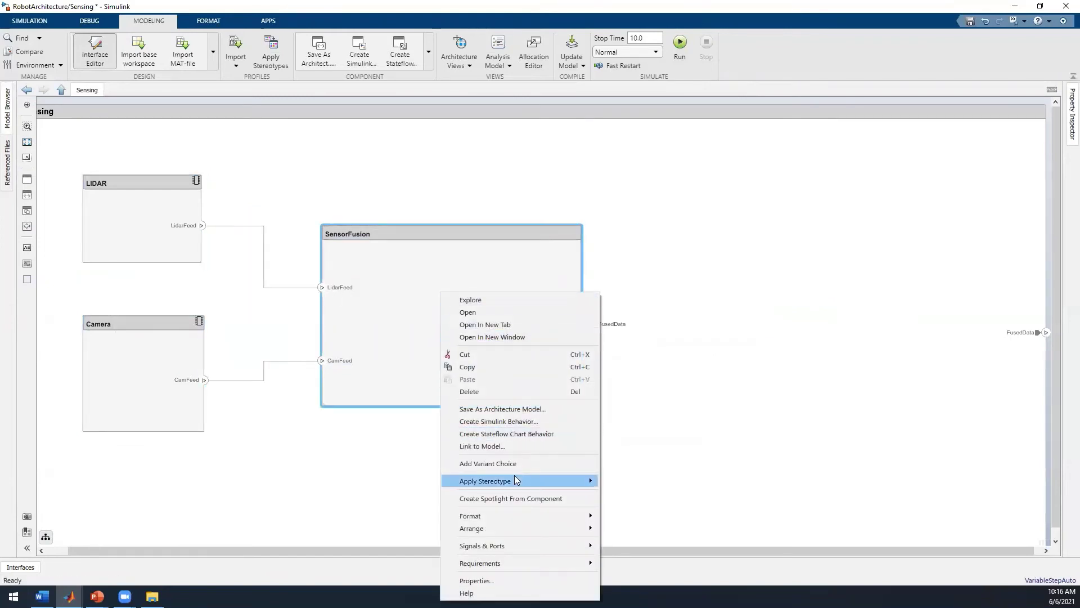
pyautogui.click(627, 492)
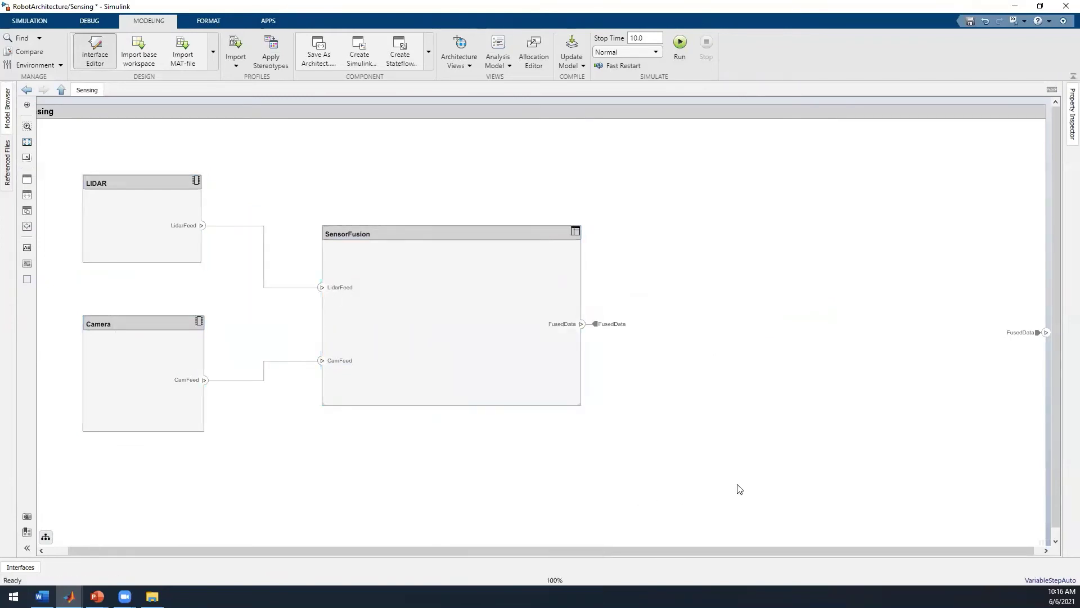
# At the top level, apply Robot.Hardware and Robot.Software to Sensing, and Robot.Software to Thinking
pyautogui.click(59, 87)
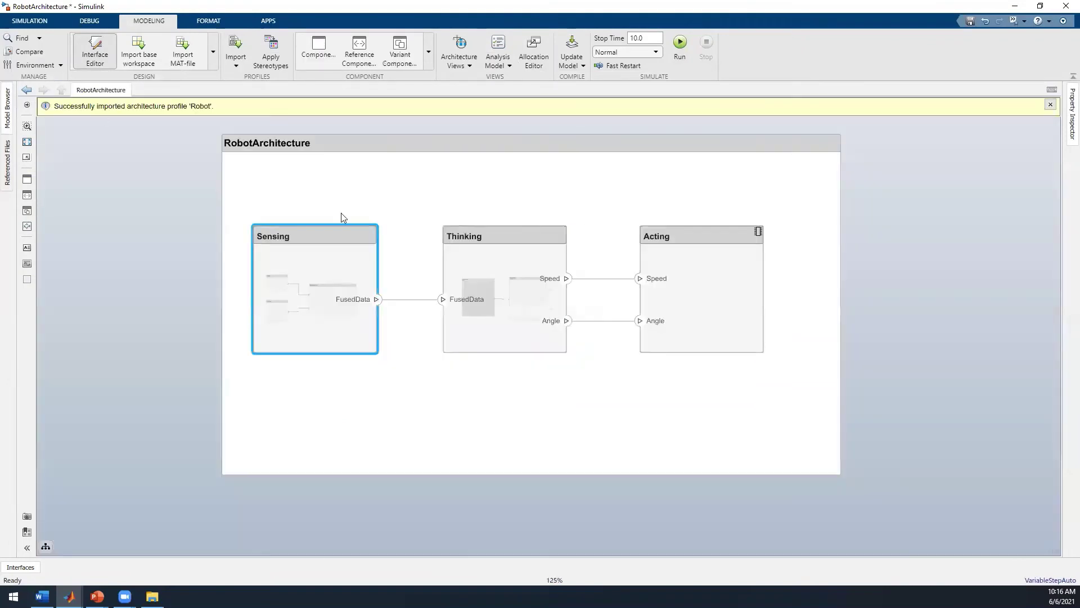
pyautogui.rightClick(348, 270)
pyautogui.moveTo(392, 432)
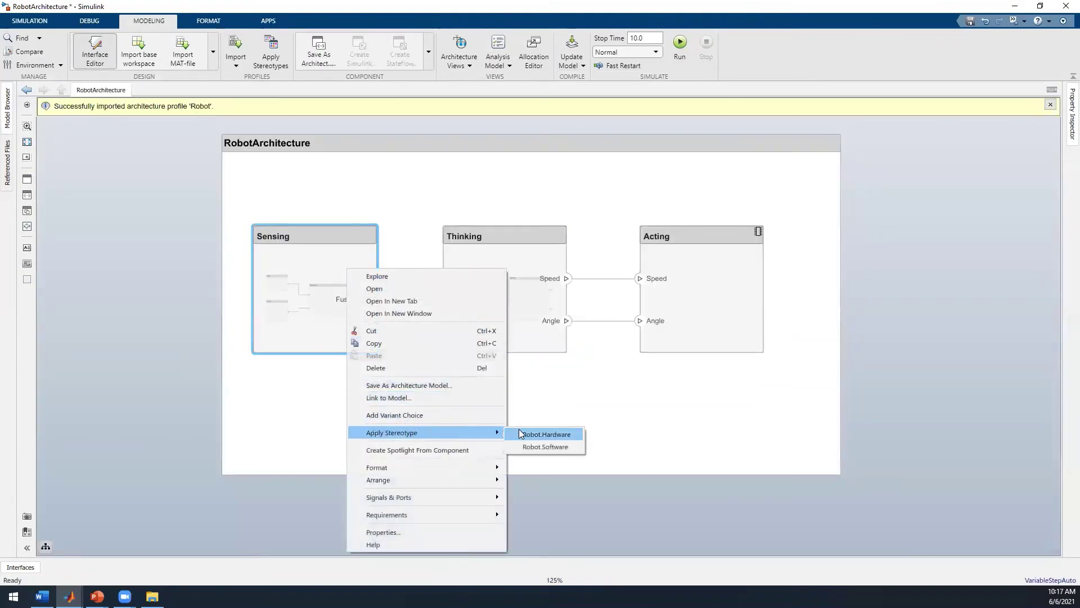
pyautogui.click(522, 434)
pyautogui.rightClick(341, 257)
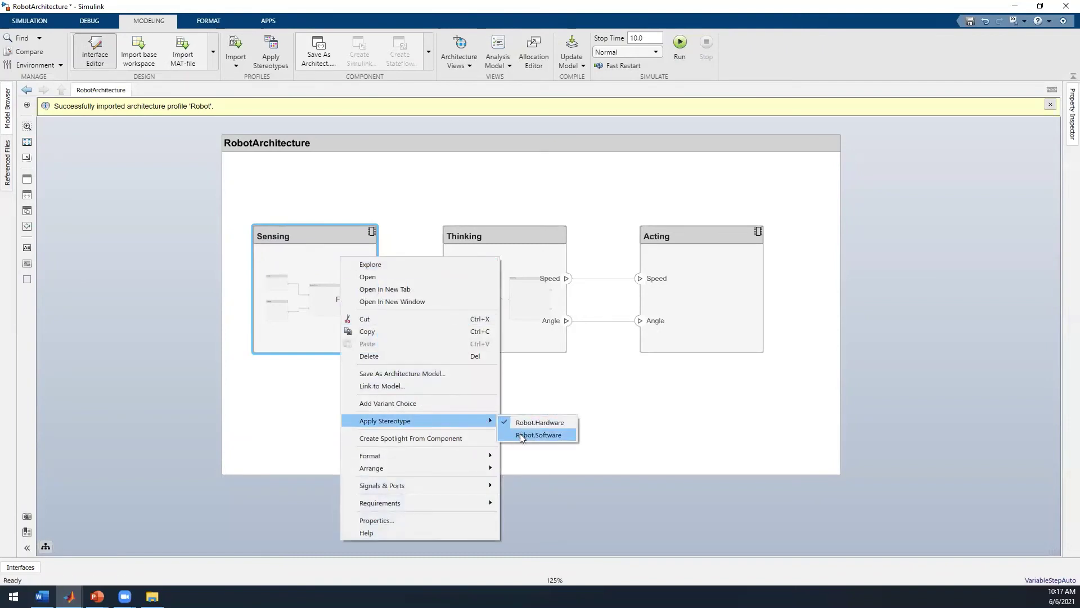
pyautogui.click(521, 435)
pyautogui.rightClick(508, 256)
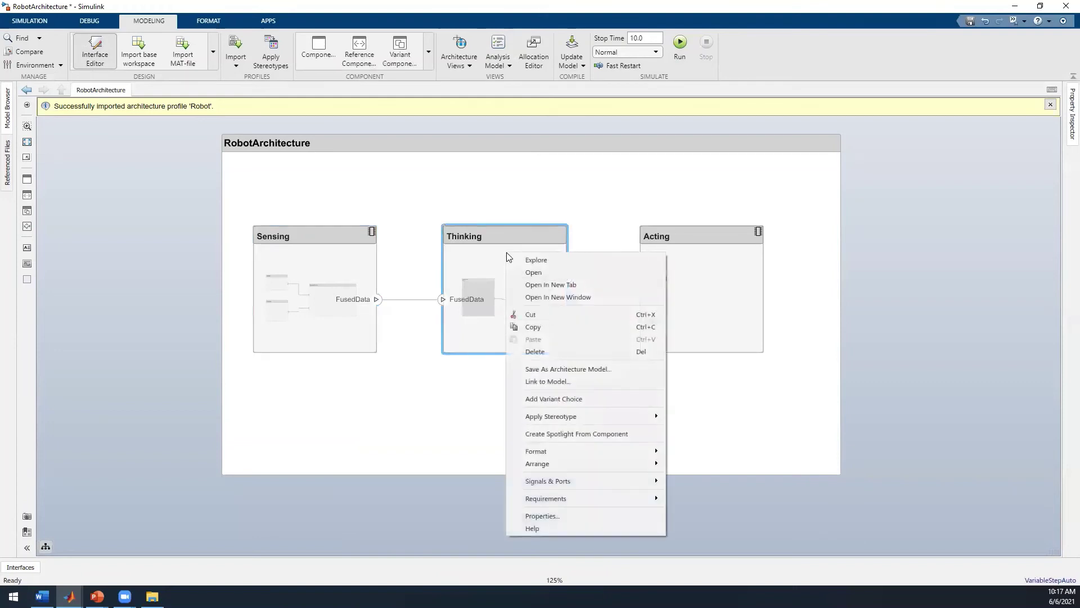
pyautogui.moveTo(550, 417)
pyautogui.click(692, 425)
pyautogui.click(687, 275)
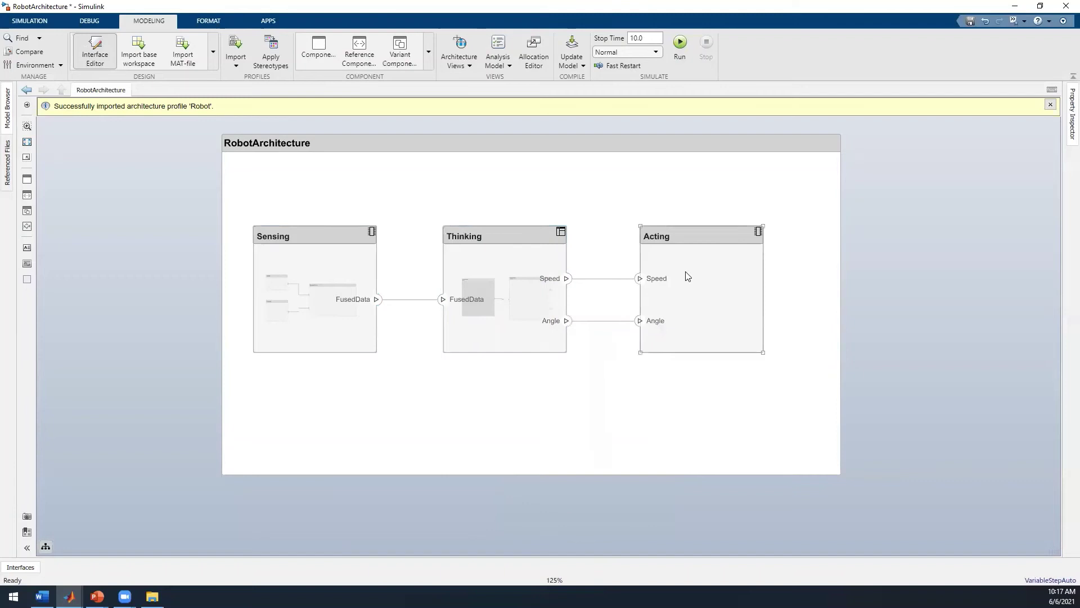
# In Acting's Property Inspector, set Hardware Mass to 10 Kg and IP to 67
pyautogui.click(1064, 121)
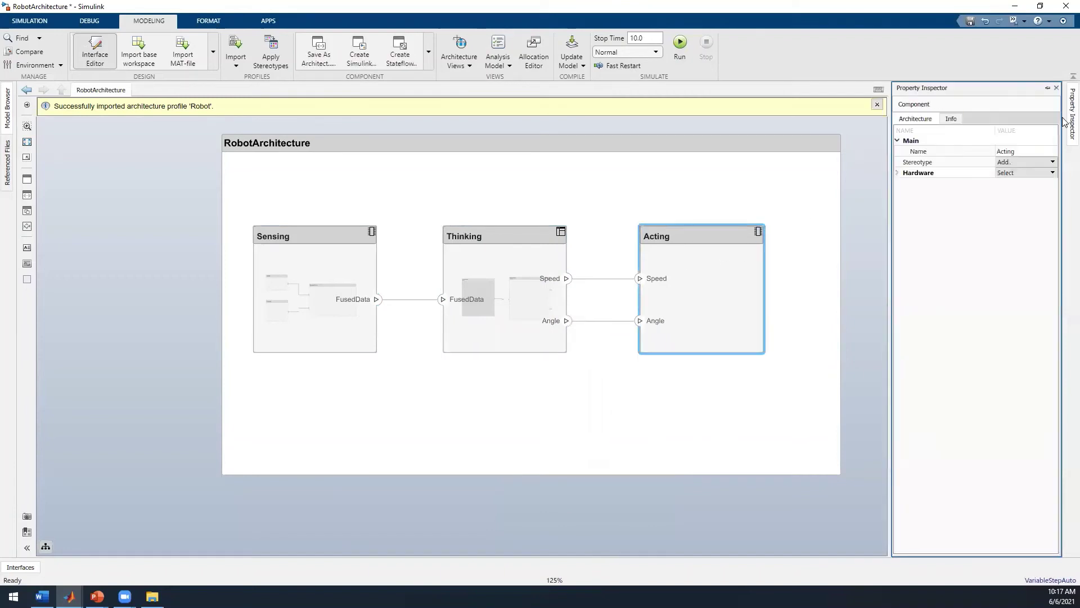
pyautogui.click(1016, 162)
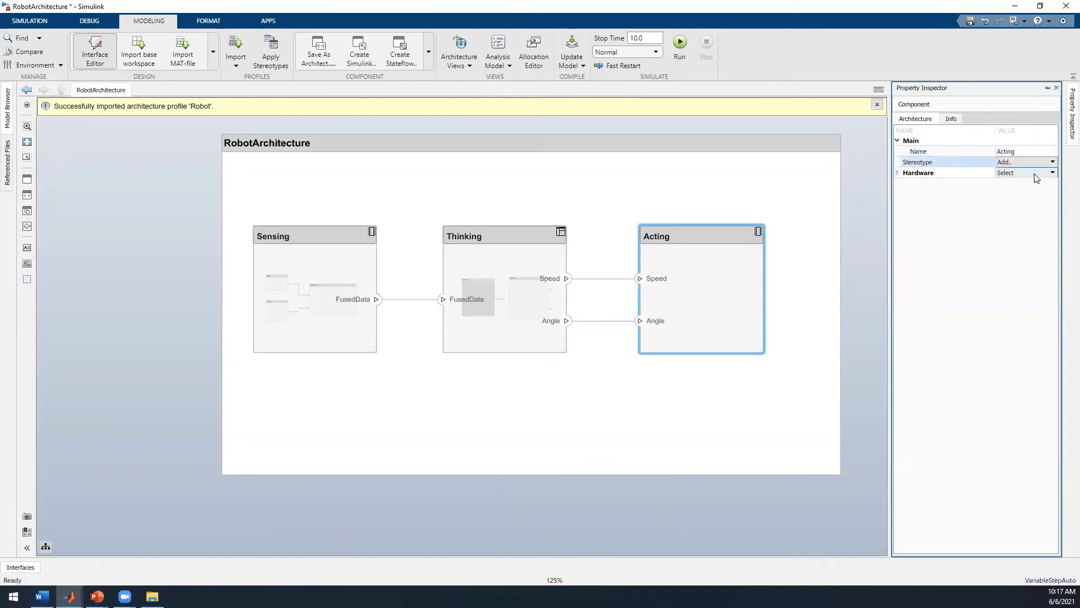
pyautogui.click(1037, 178)
pyautogui.click(898, 173)
pyautogui.click(999, 184)
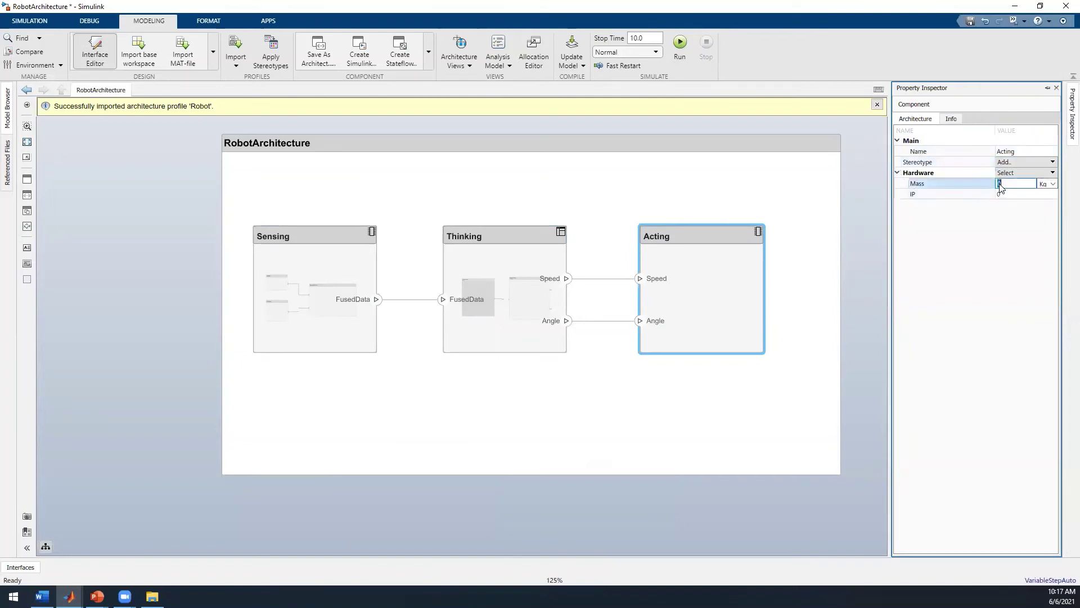
pyautogui.click(1011, 195)
pyautogui.write('67')
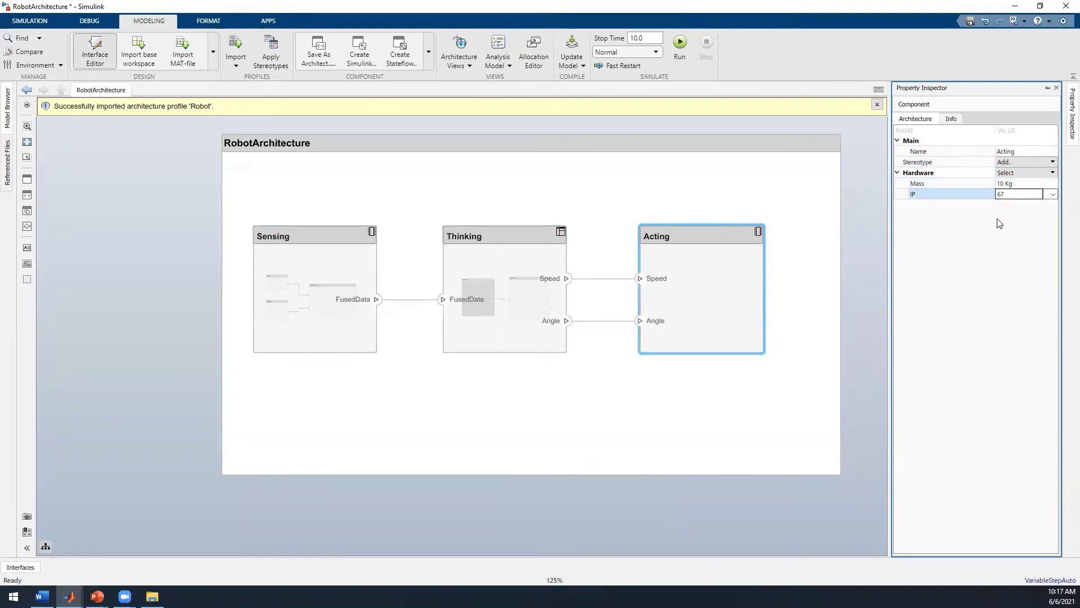
pyautogui.press('Return')
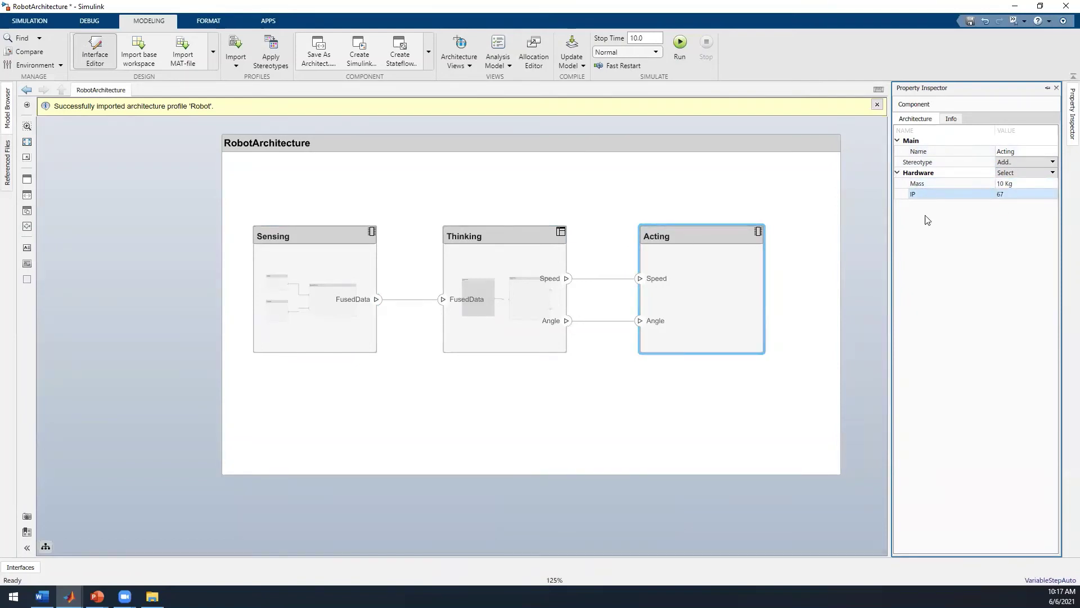
pyautogui.click(42, 596)
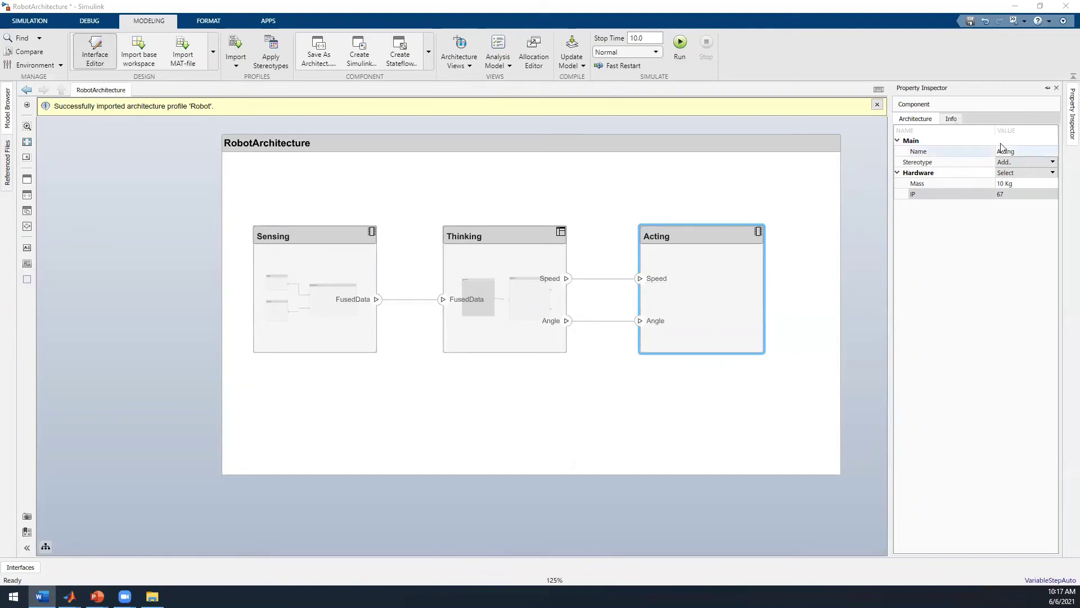
# Close the Property Inspector, spotlight Thinking with its connected components, and dismiss the import notice
pyautogui.click(1056, 90)
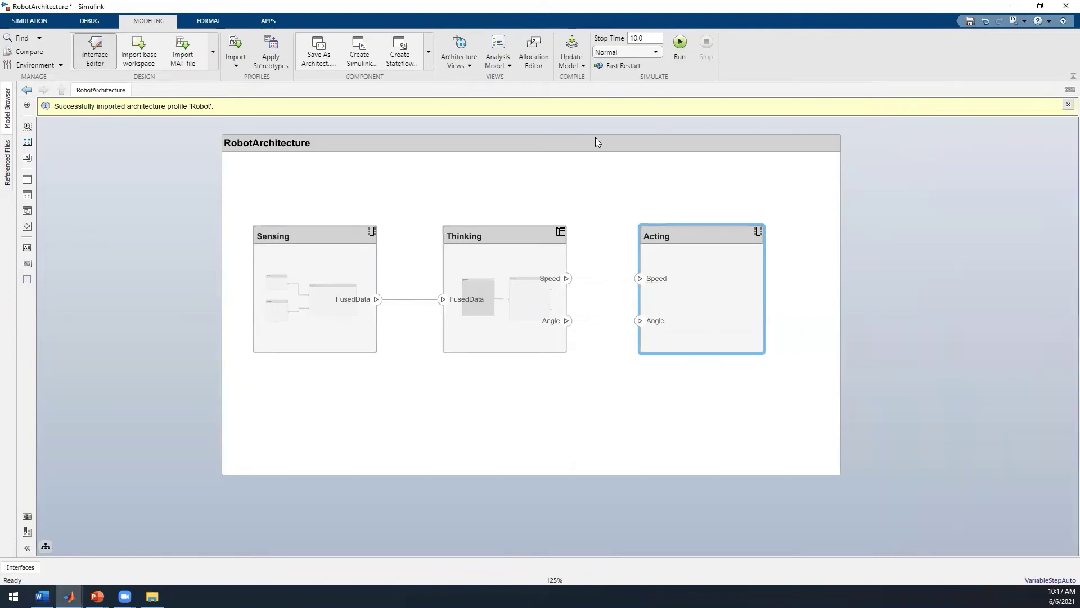
pyautogui.click(474, 145)
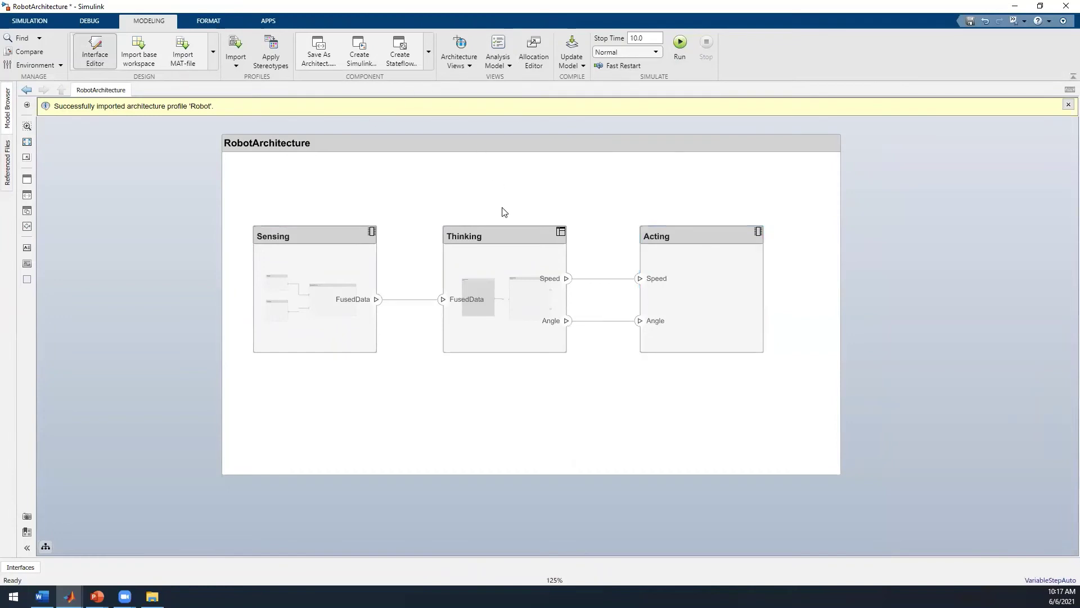
pyautogui.click(518, 233)
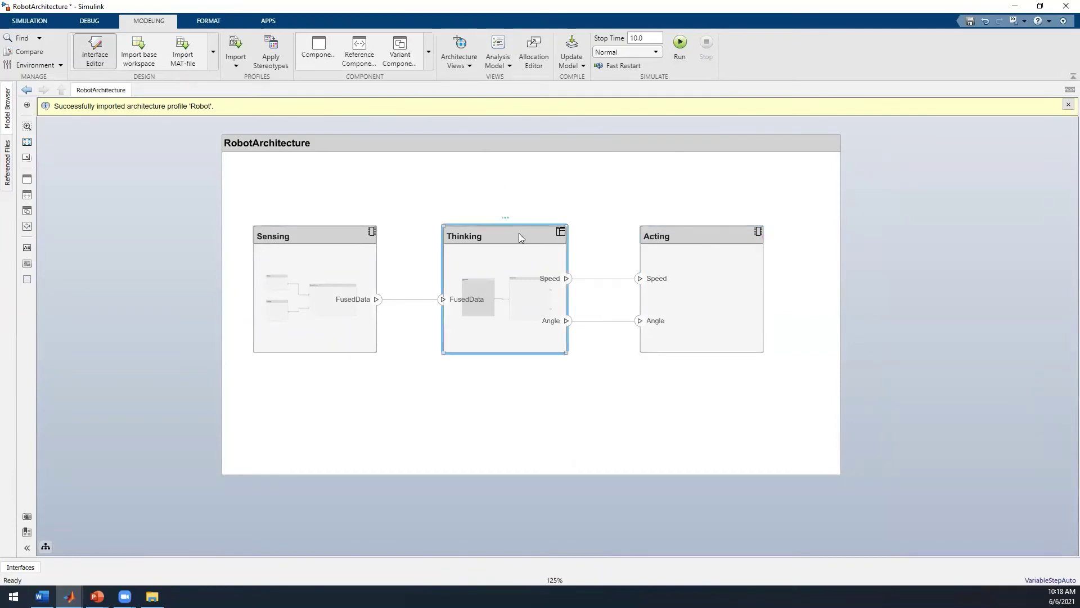
pyautogui.click(470, 69)
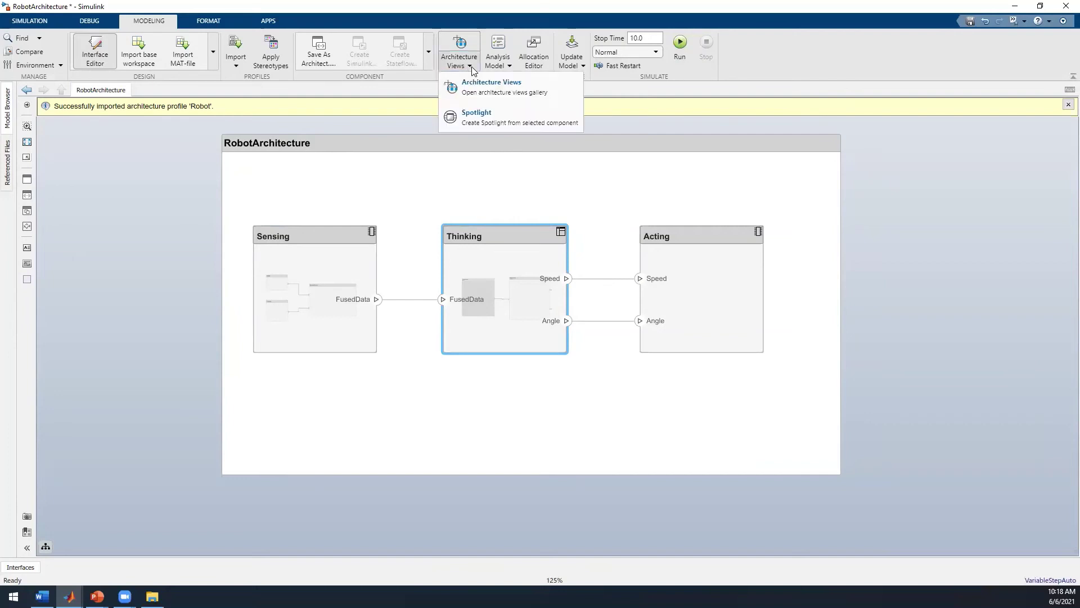
pyautogui.click(485, 121)
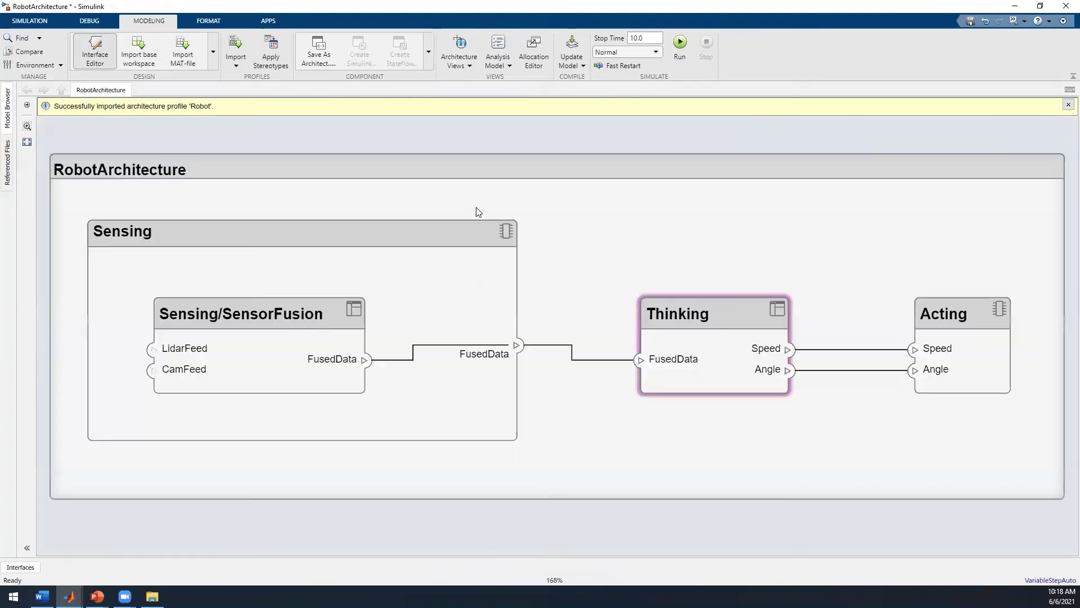
pyautogui.scroll(-1, 532, 268)
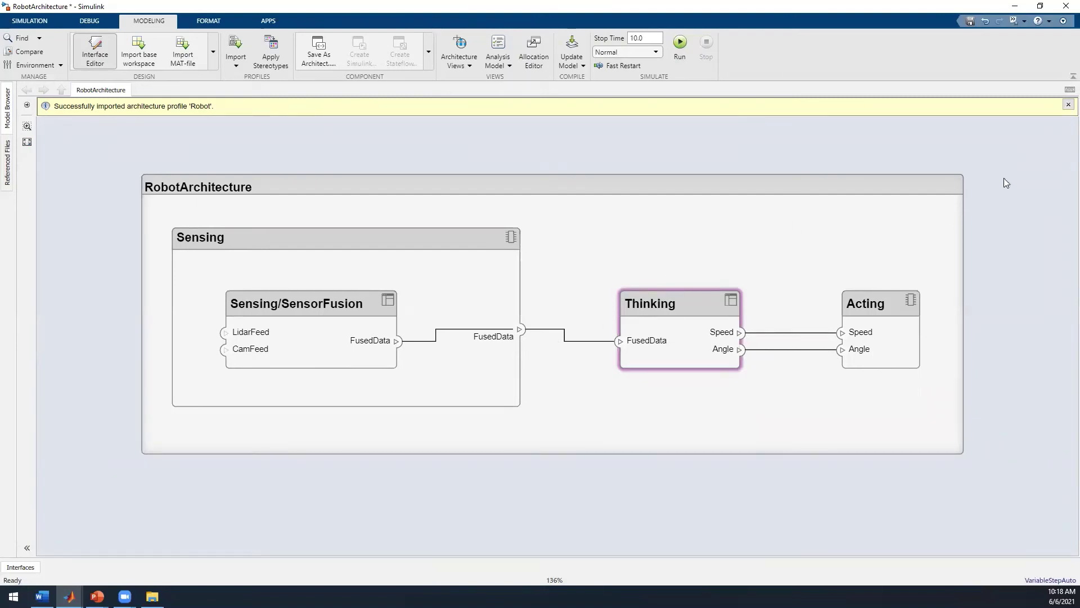
pyautogui.click(1066, 106)
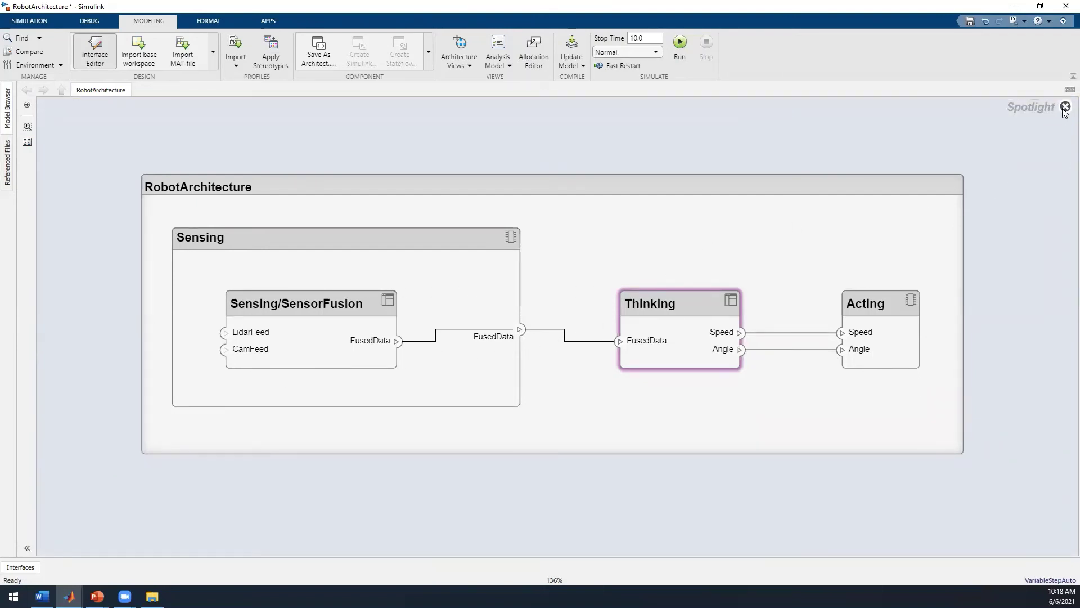
# Leave the spotlight and create View 2 in a full-screen Architecture Views Gallery
pyautogui.click(1065, 108)
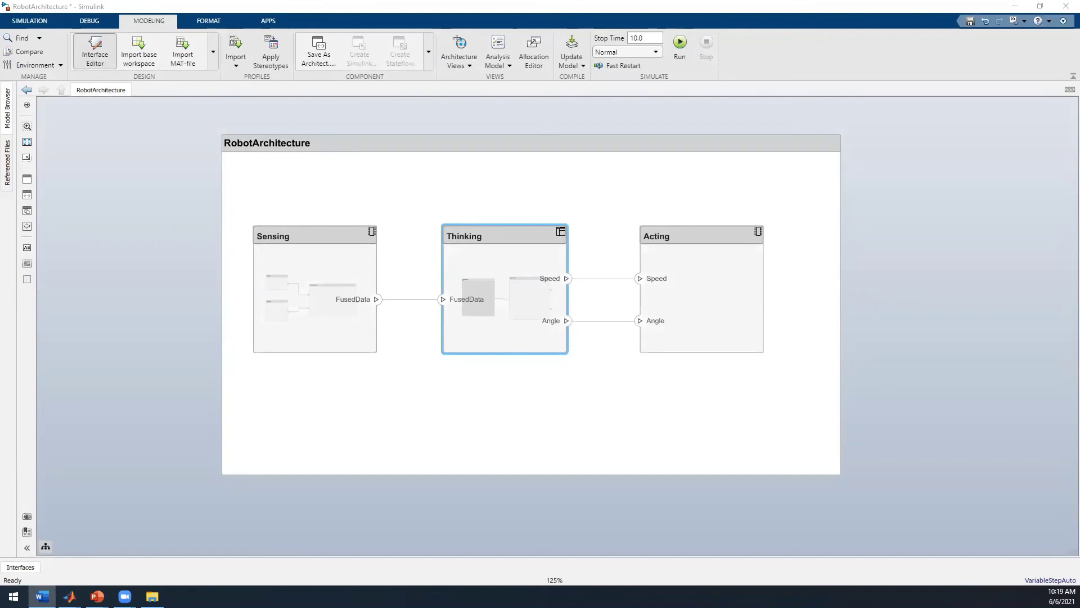
pyautogui.click(458, 69)
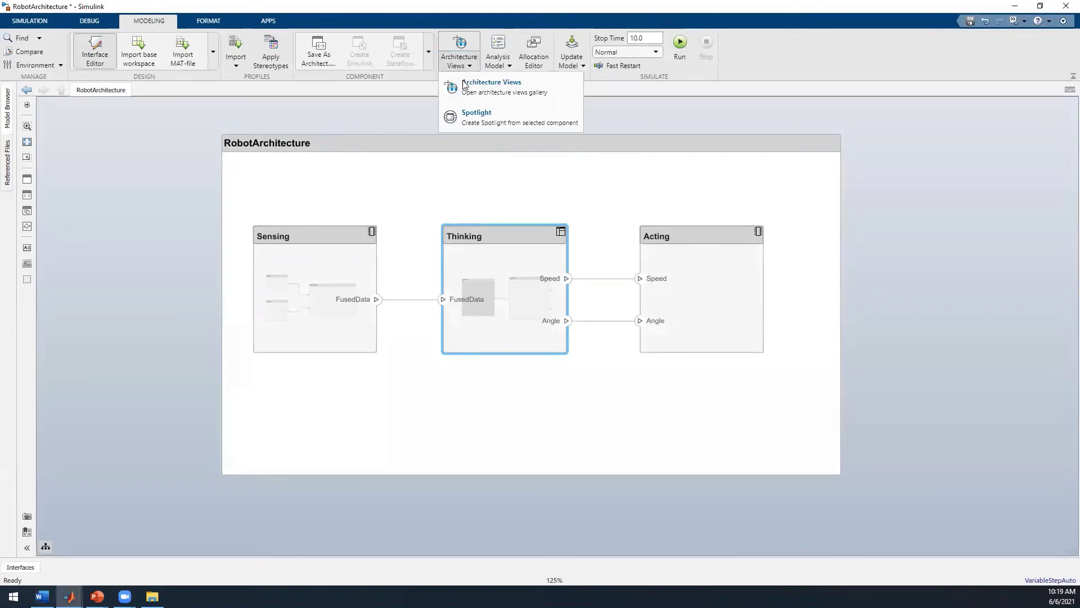
pyautogui.click(465, 92)
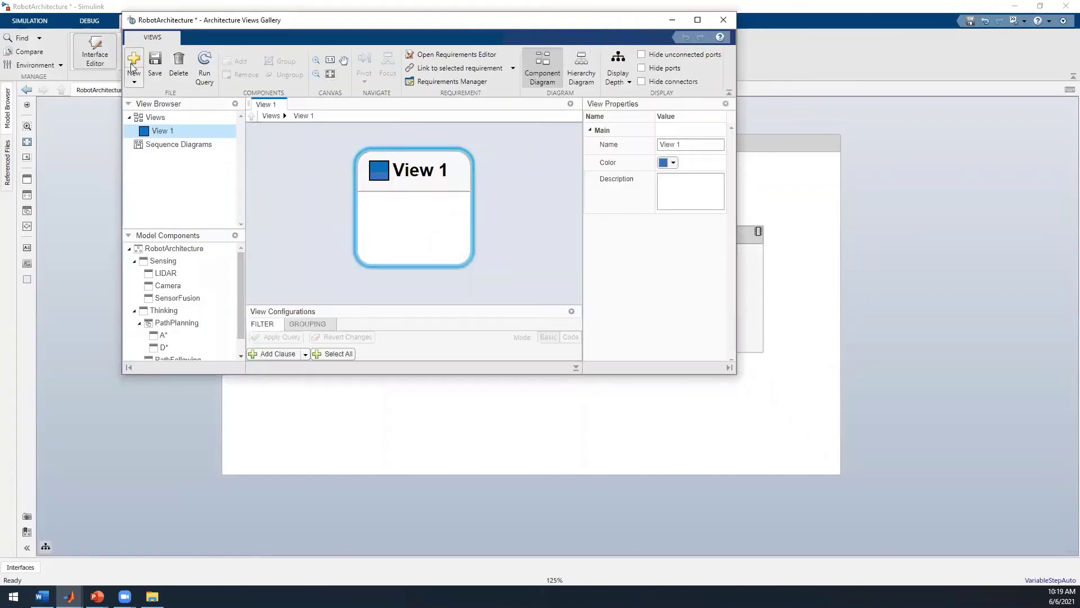
pyautogui.click(133, 63)
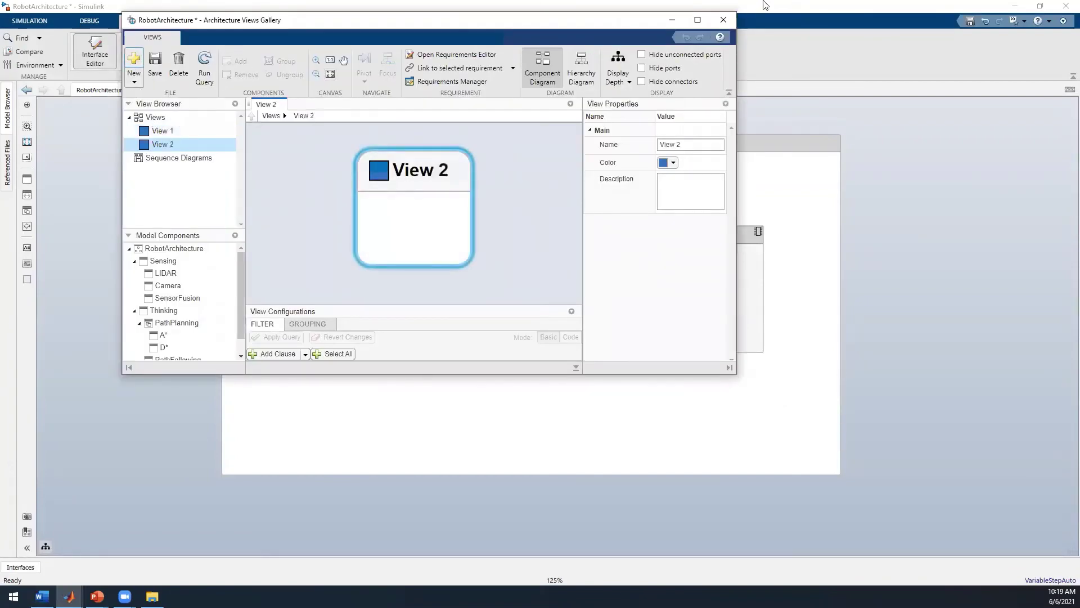
pyautogui.click(697, 20)
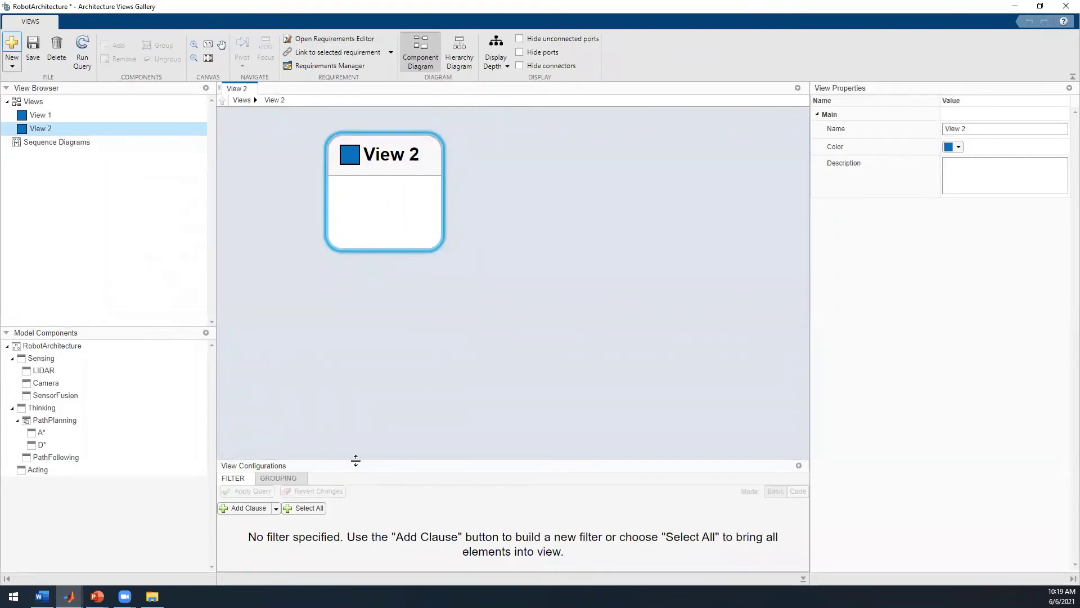
pyautogui.moveTo(354, 459); pyautogui.dragTo(359, 376)
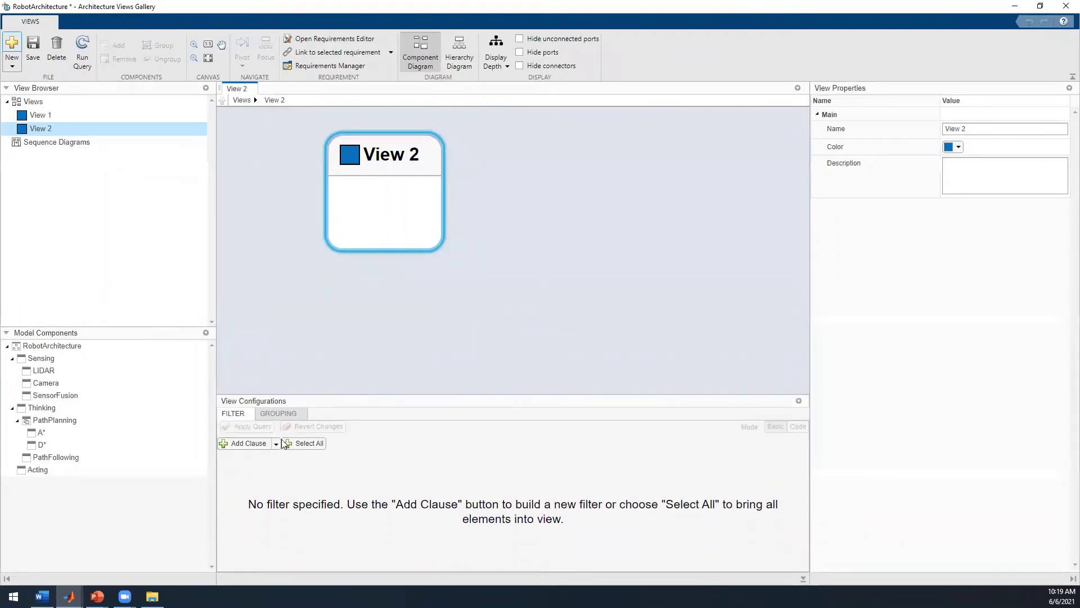
# Filter View 2 to components stereotyped Robot.Hardware, then change the filter to Robot.Software
pyautogui.click(249, 444)
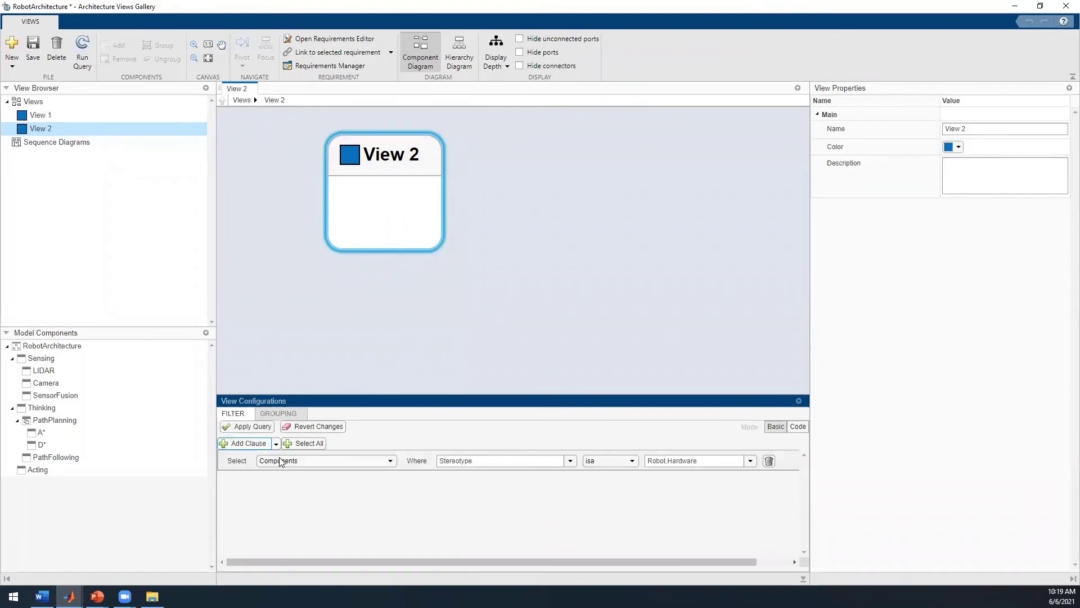
pyautogui.click(392, 463)
pyautogui.click(392, 462)
pyautogui.click(750, 461)
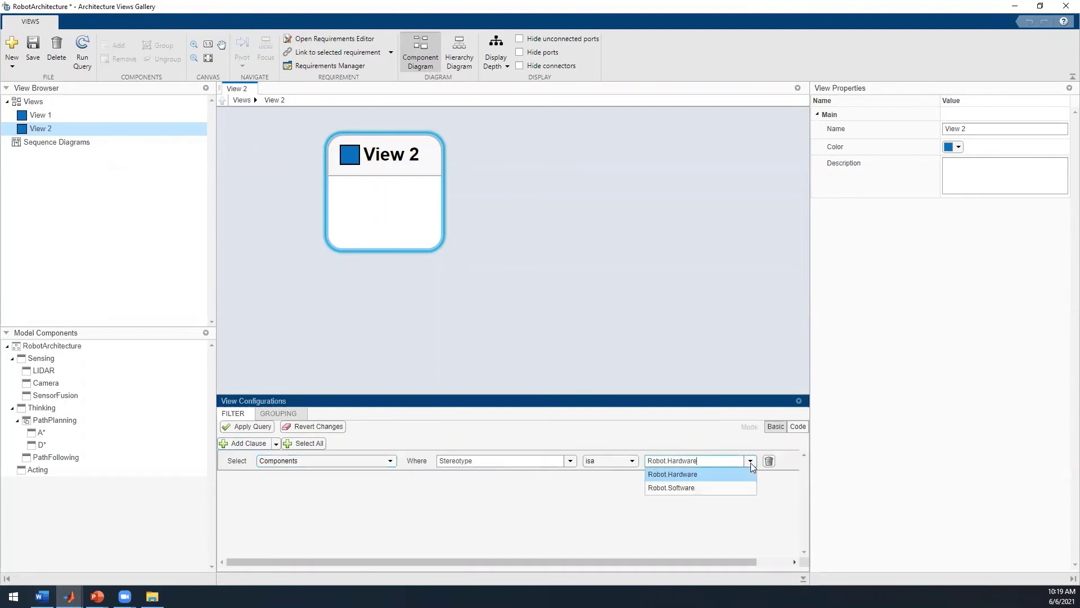
pyautogui.click(733, 473)
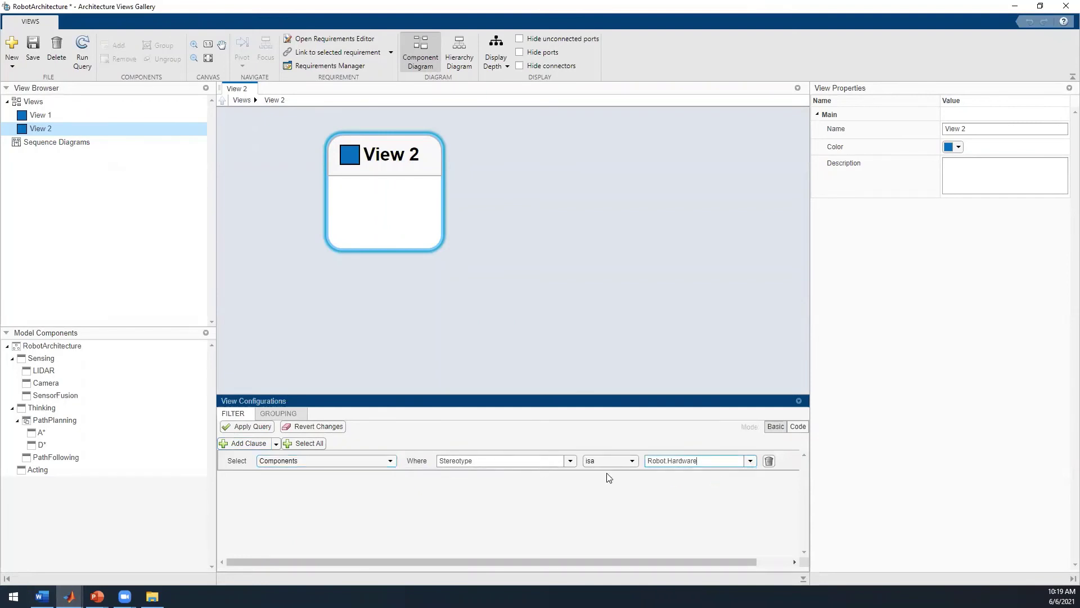
pyautogui.click(247, 426)
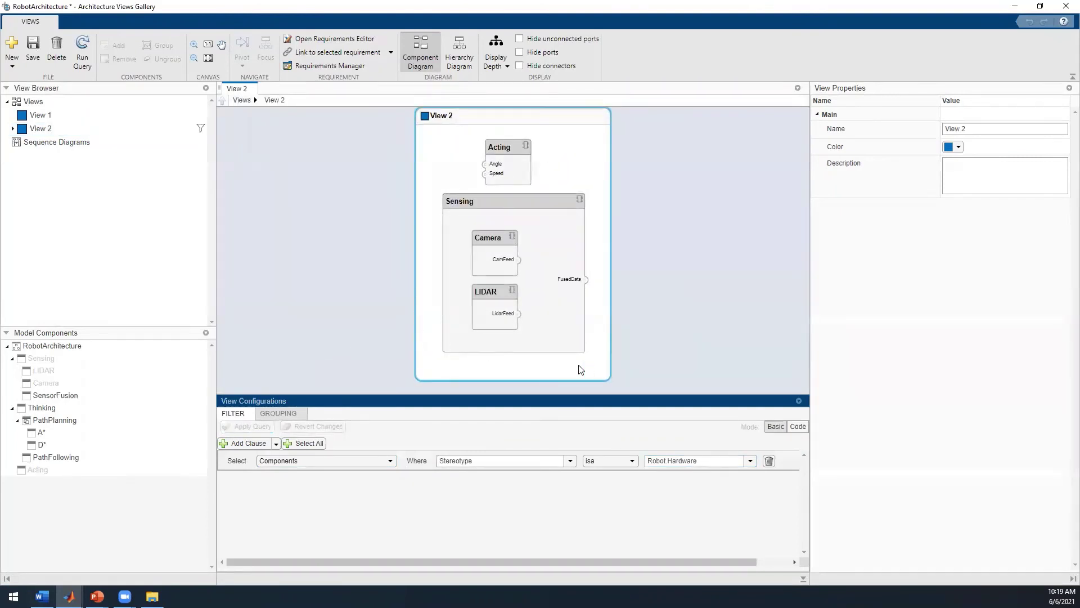
pyautogui.click(751, 460)
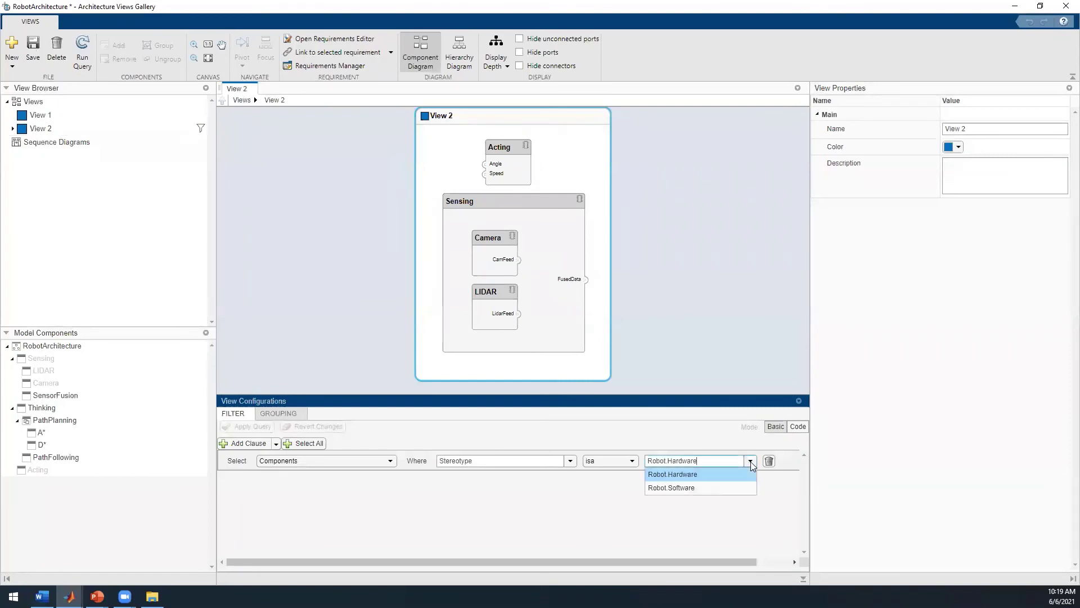
pyautogui.click(689, 488)
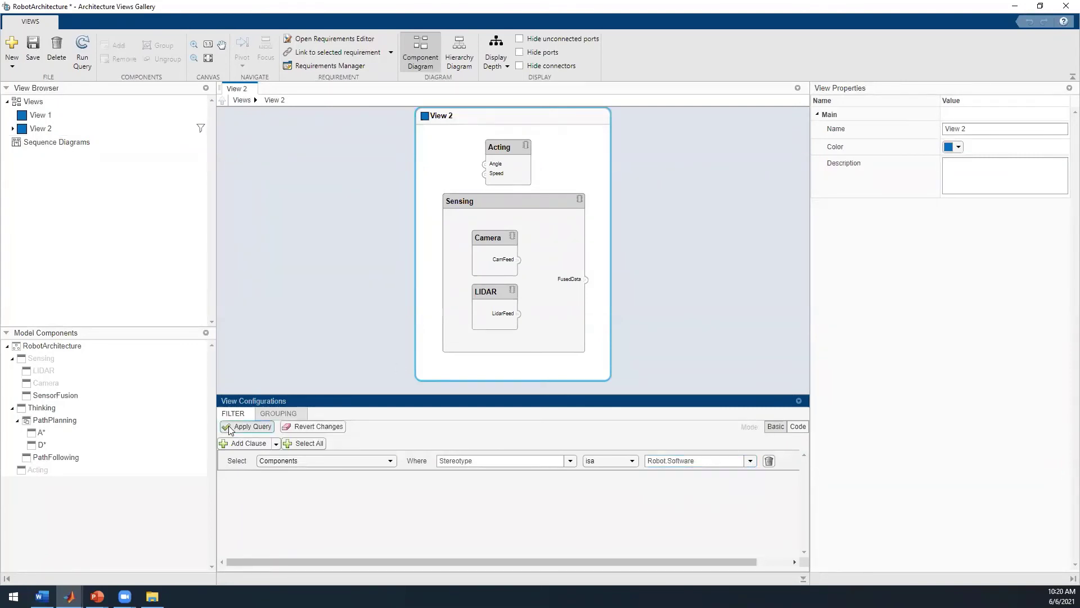
pyautogui.click(229, 430)
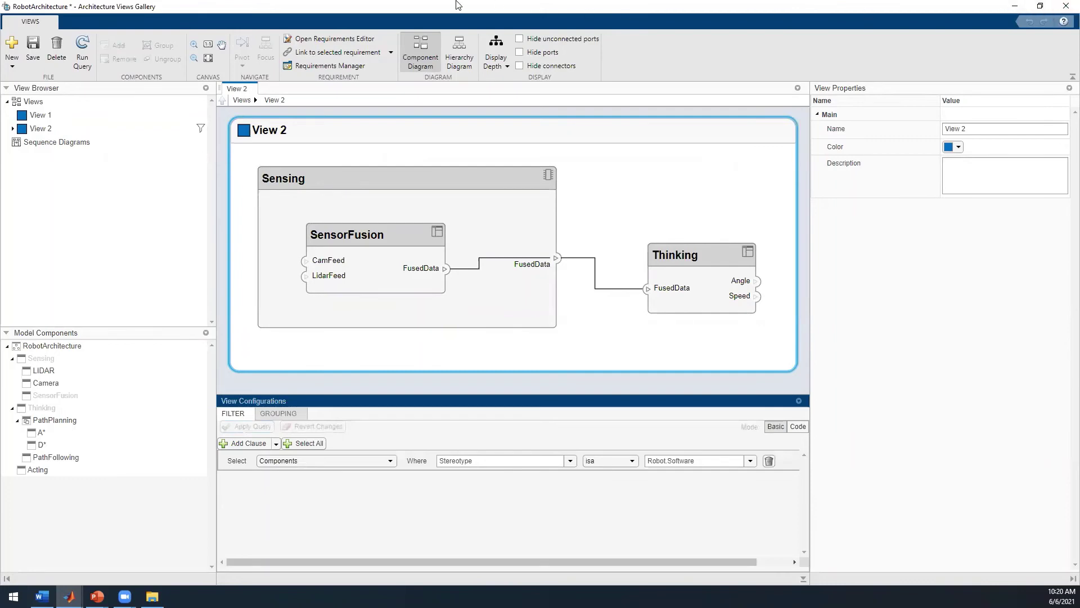
# Close the views gallery and launch the Requirements Manager from the Apps list
pyautogui.doubleClick(459, 5)
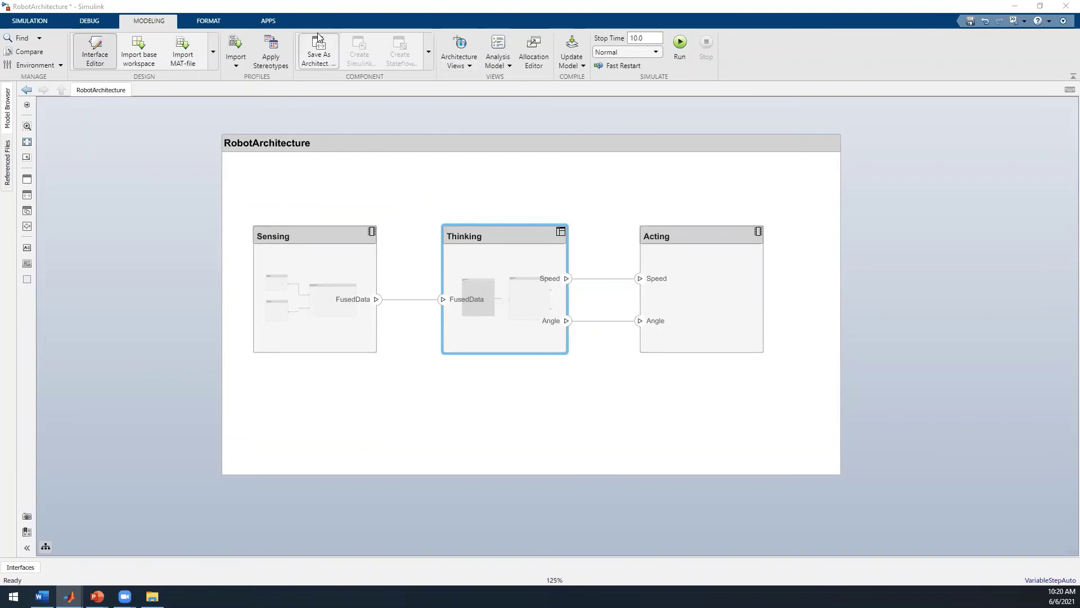
pyautogui.click(279, 23)
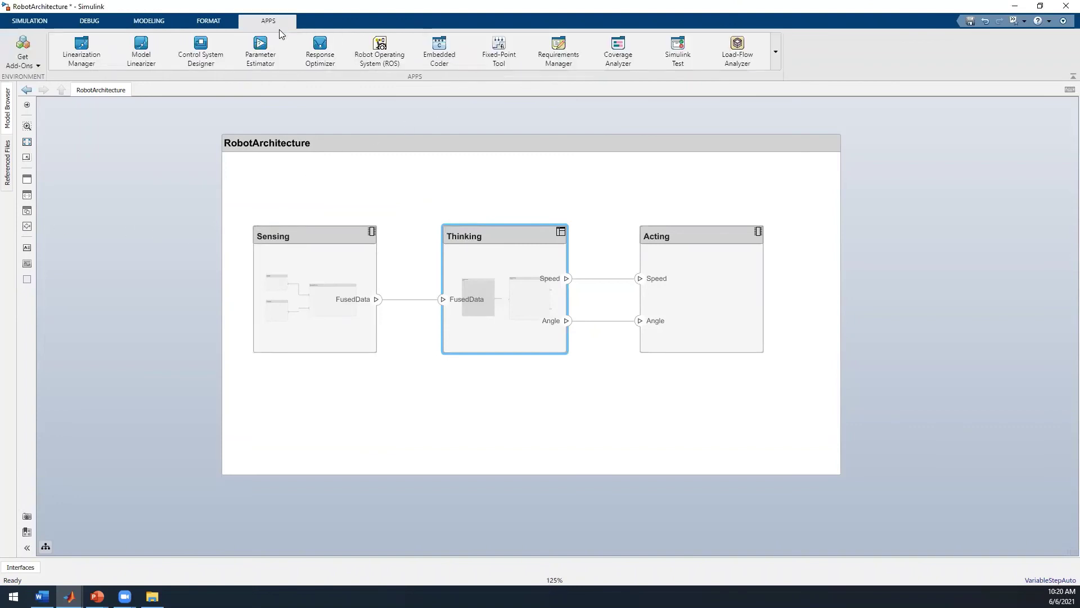
pyautogui.click(560, 54)
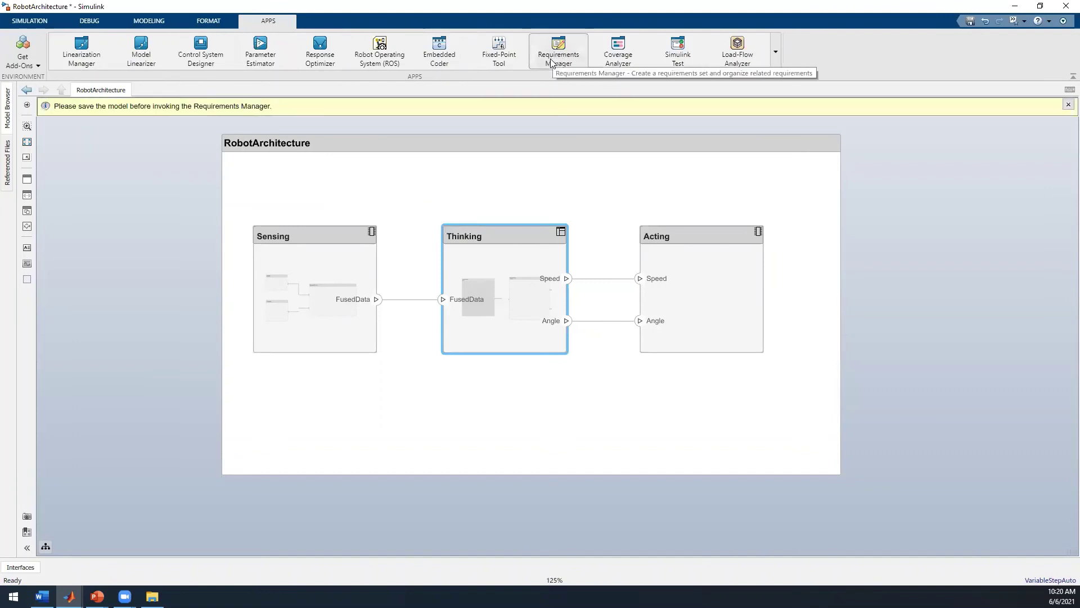
# Save the model as RobotArchitecture on the Desktop
pyautogui.hotkey('ctrl', 's')
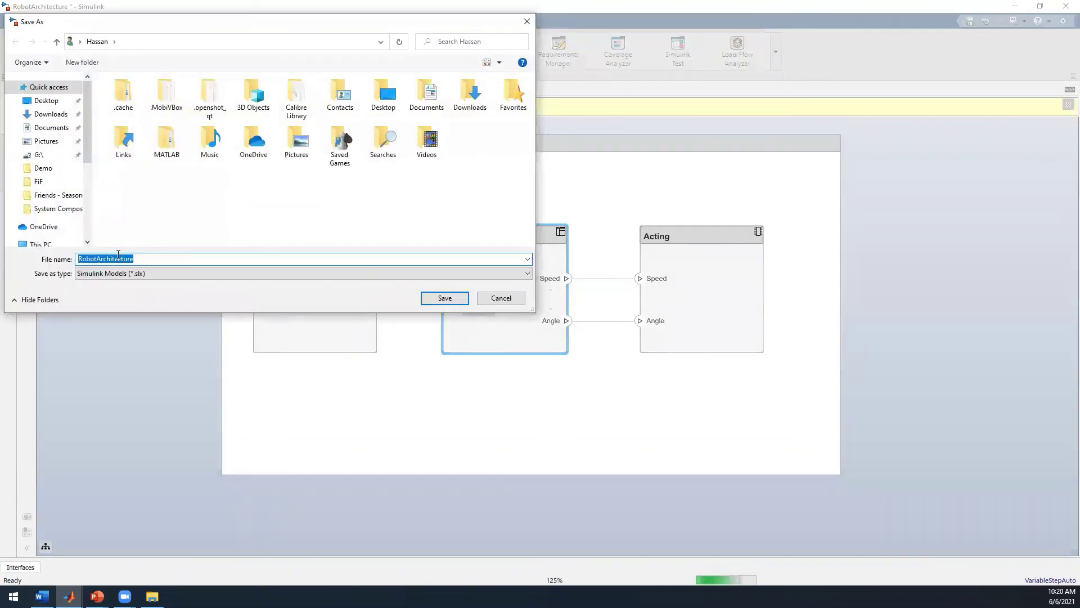
pyautogui.click(46, 100)
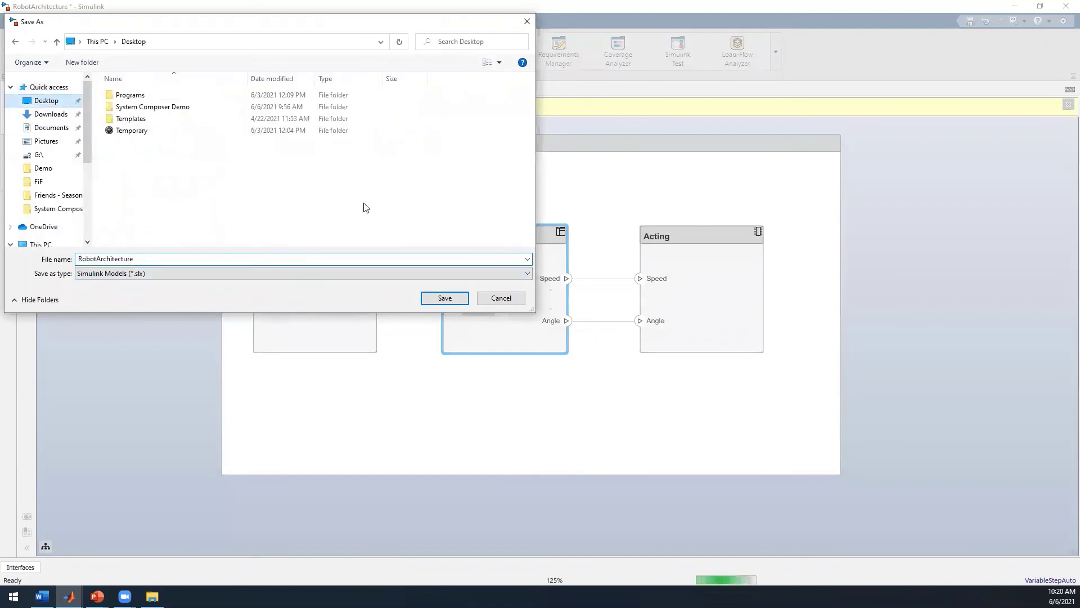
pyautogui.click(453, 298)
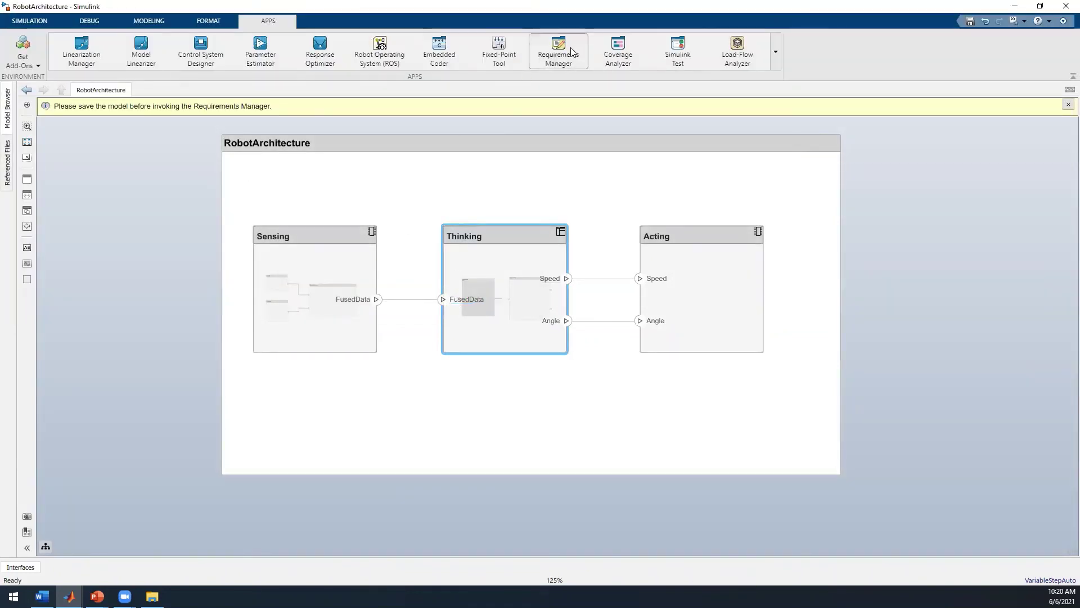
# Import RobotRequirements.docx from System Composer Demo > Demo into a new requirement set
pyautogui.click(555, 72)
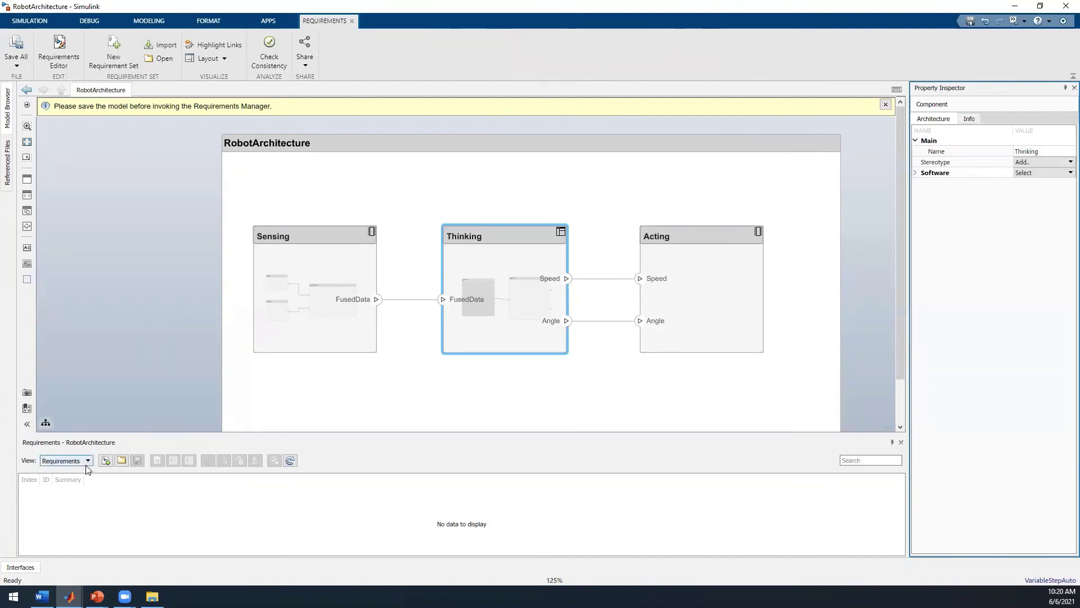
pyautogui.click(162, 45)
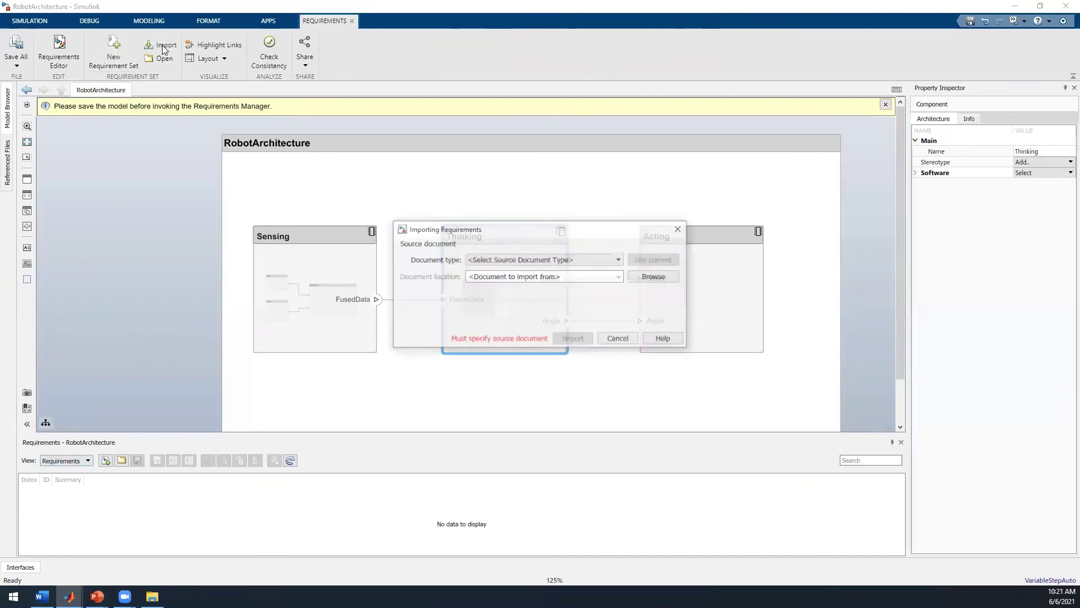
pyautogui.click(662, 279)
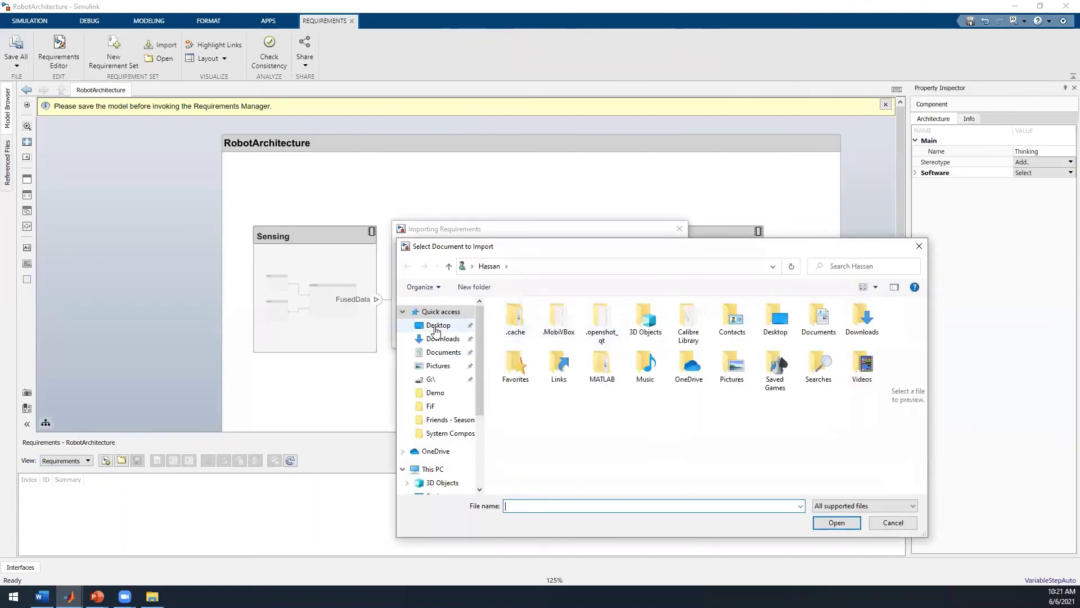
pyautogui.doubleClick(526, 330)
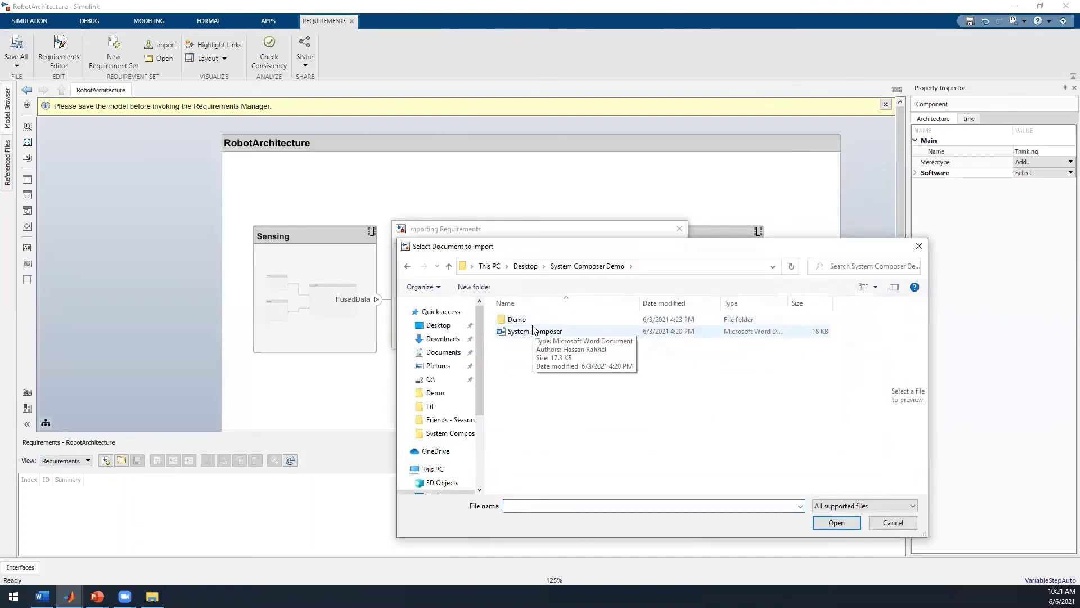
pyautogui.doubleClick(535, 320)
pyautogui.click(534, 327)
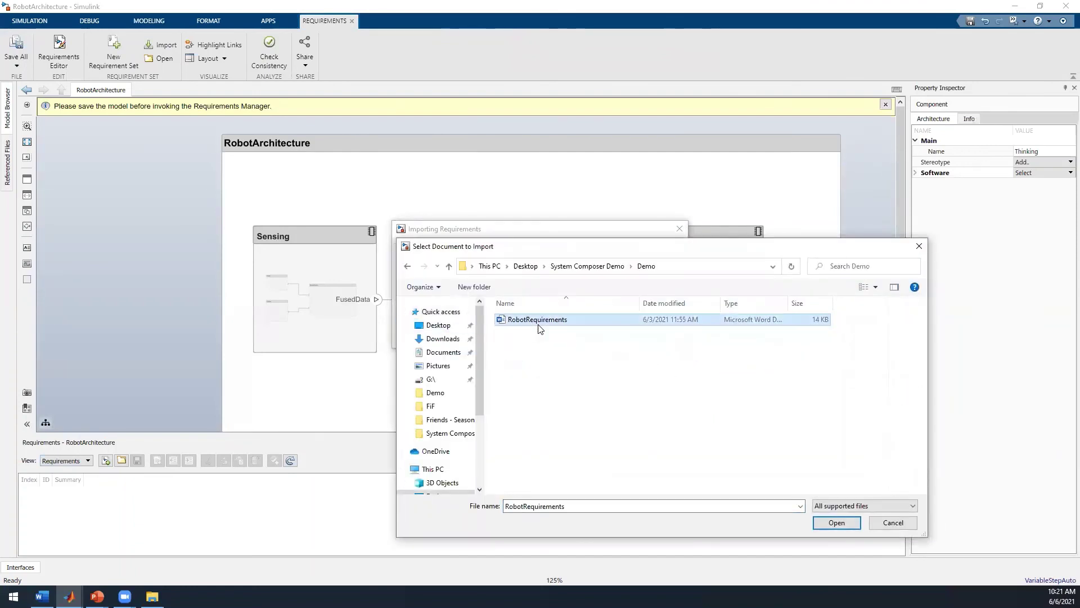
pyautogui.doubleClick(603, 320)
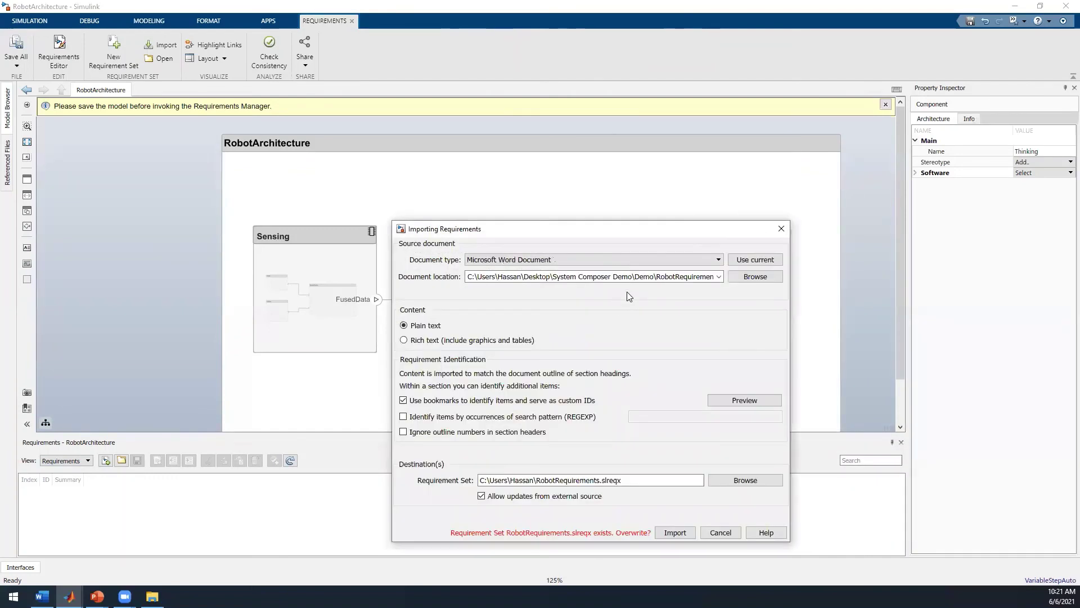
pyautogui.click(677, 533)
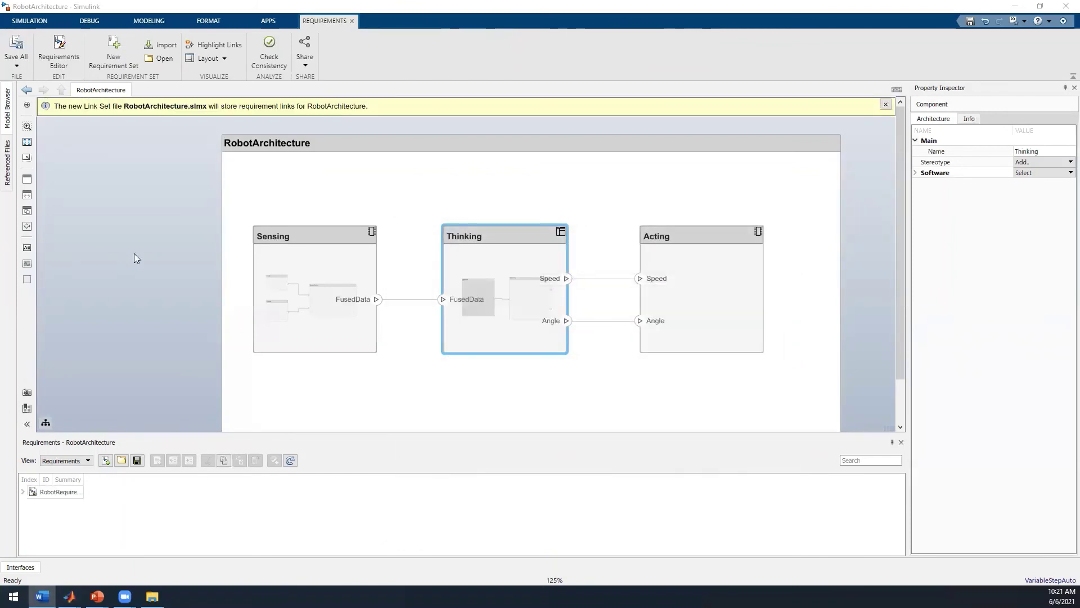
# Expand the RobotRequirements set and widen the Index and Summary columns
pyautogui.click(22, 491)
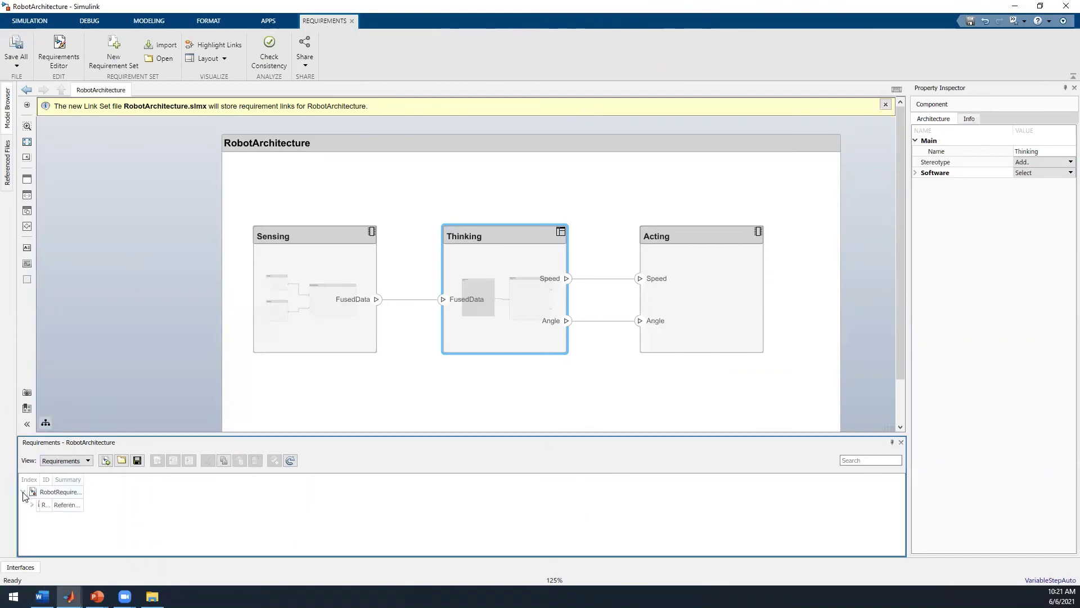
pyautogui.click(31, 504)
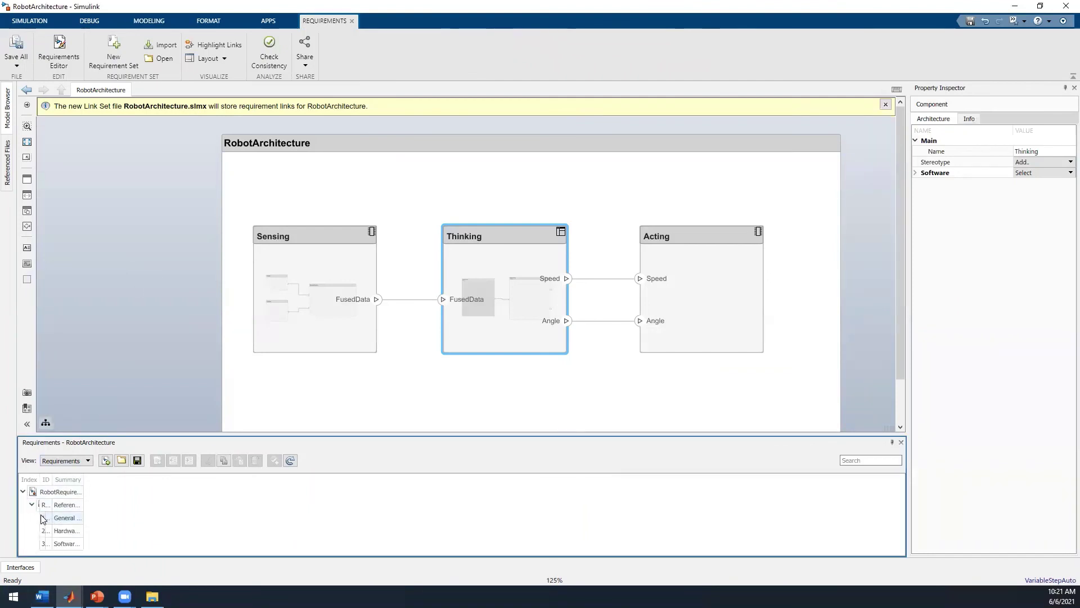
pyautogui.moveTo(84, 480); pyautogui.dragTo(258, 492)
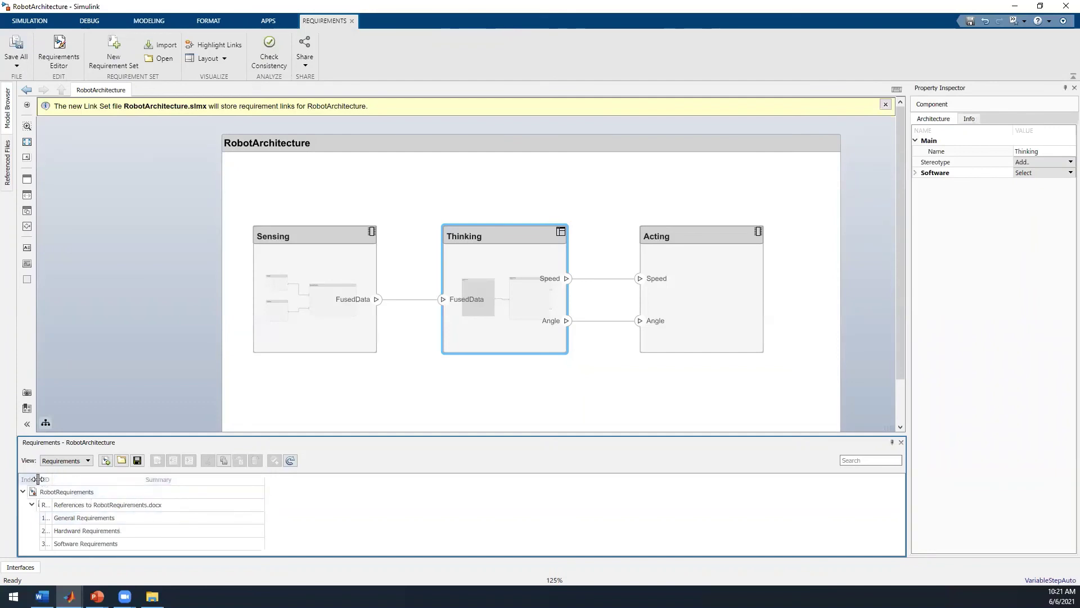
pyautogui.moveTo(39, 479); pyautogui.dragTo(122, 479)
# Expand General, Hardware and Software Requirements and select 2.1 Mass to view its details
pyautogui.click(41, 517)
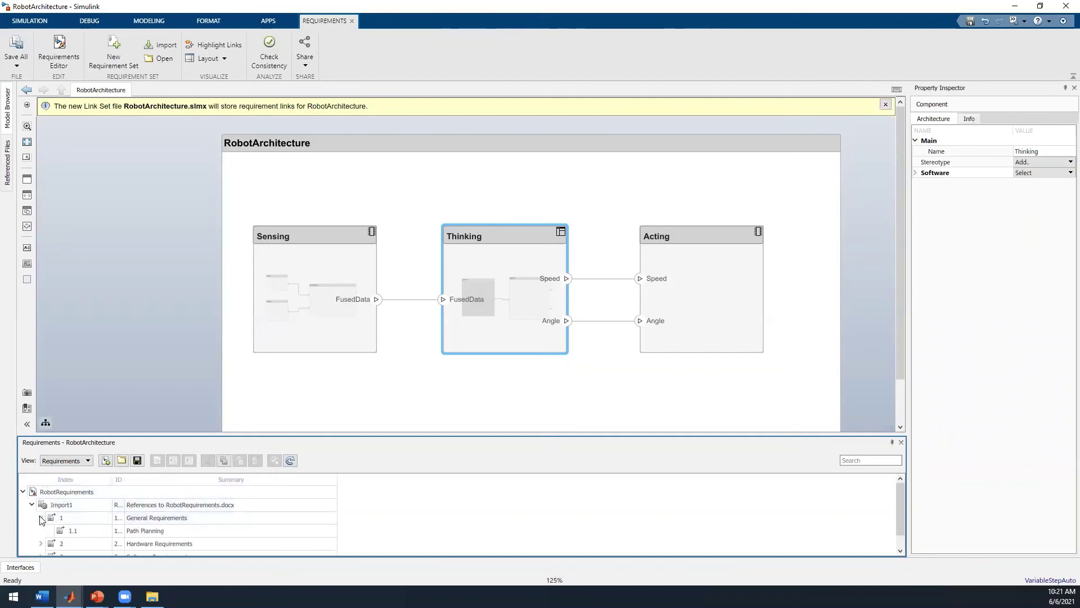
pyautogui.scroll(-1, 50, 532)
pyautogui.click(40, 530)
pyautogui.scroll(-1, 43, 532)
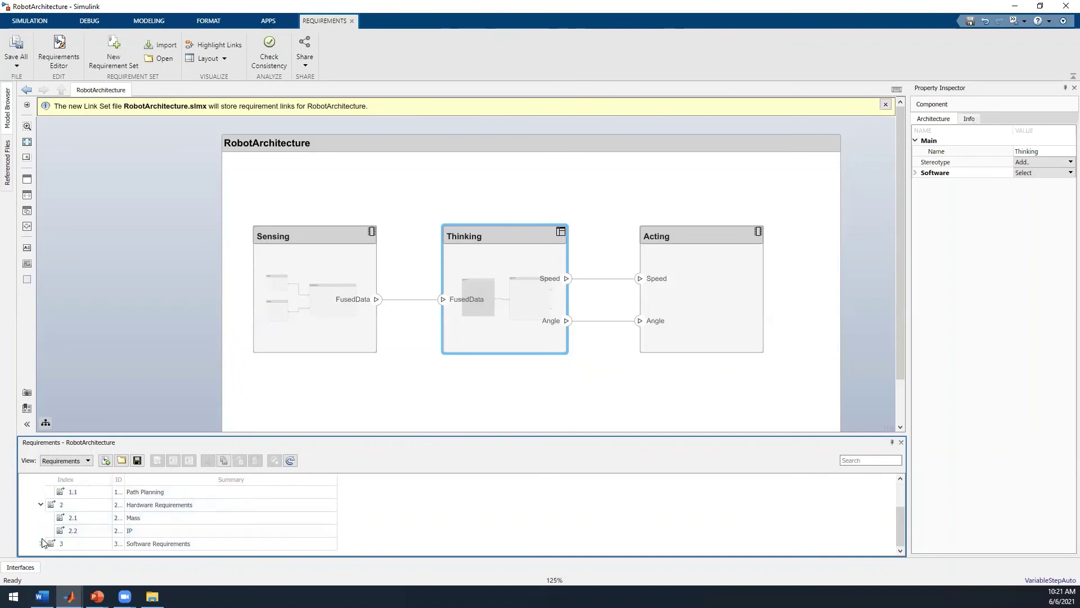
pyautogui.click(41, 544)
pyautogui.click(159, 517)
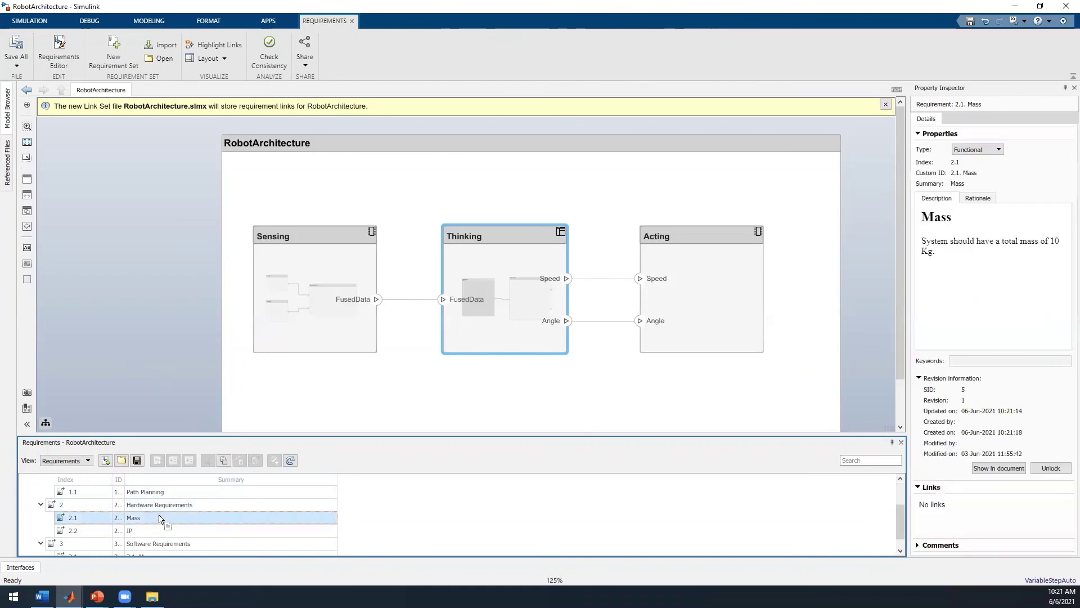
# Link the Mass requirement to the Acting component and place its note above Acting
pyautogui.moveTo(159, 518); pyautogui.dragTo(727, 285)
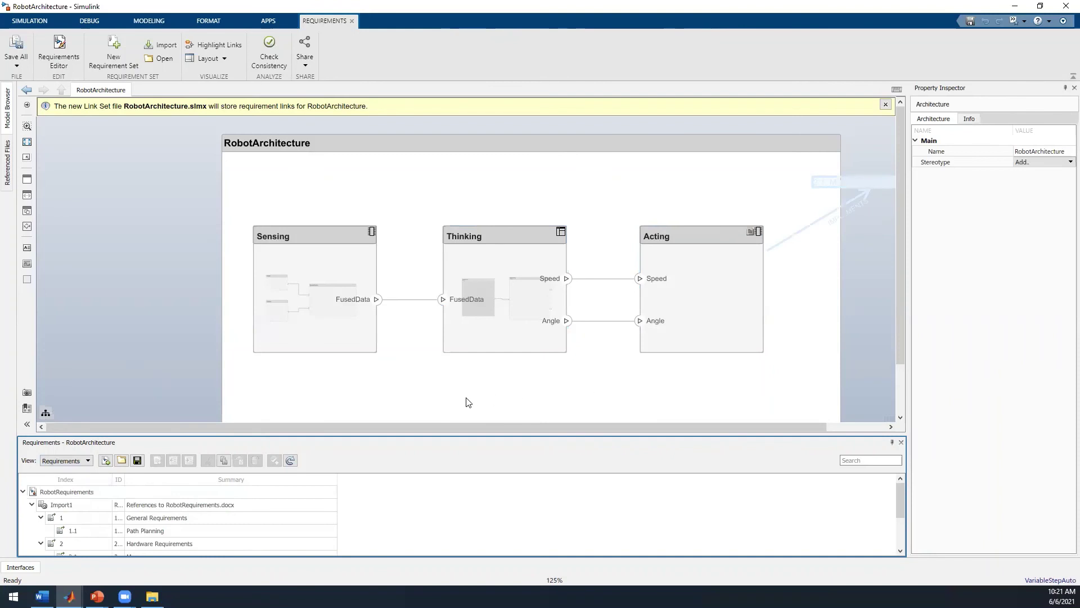
pyautogui.moveTo(864, 199); pyautogui.dragTo(762, 204)
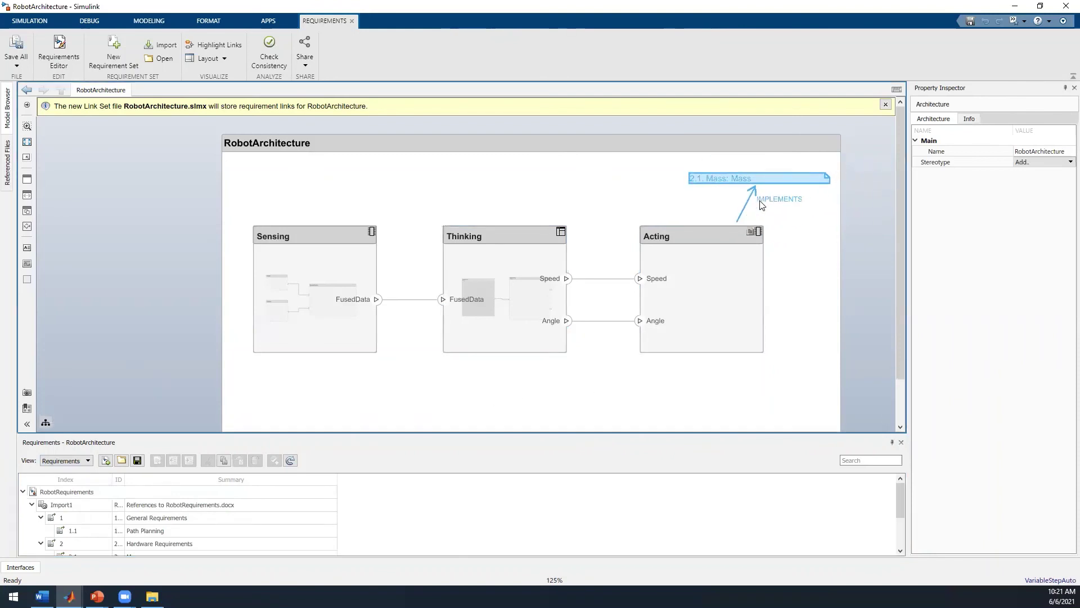
pyautogui.click(732, 258)
# Inside Sensing, link the Mass requirement to the LIDAR and Camera components
pyautogui.doubleClick(321, 333)
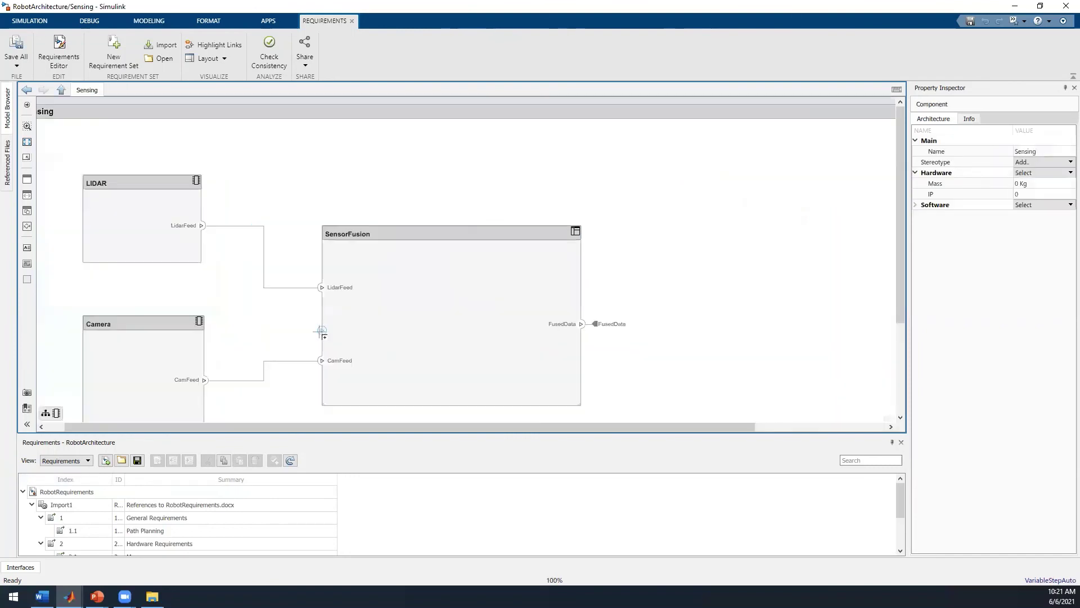
pyautogui.scroll(-3, 156, 535)
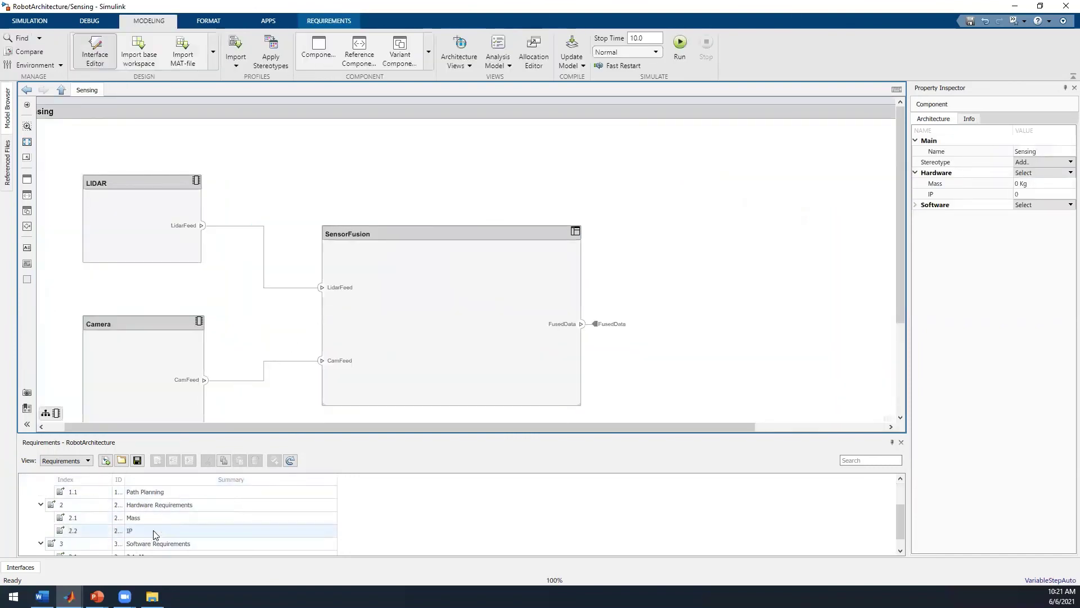
pyautogui.moveTo(140, 518); pyautogui.dragTo(102, 248)
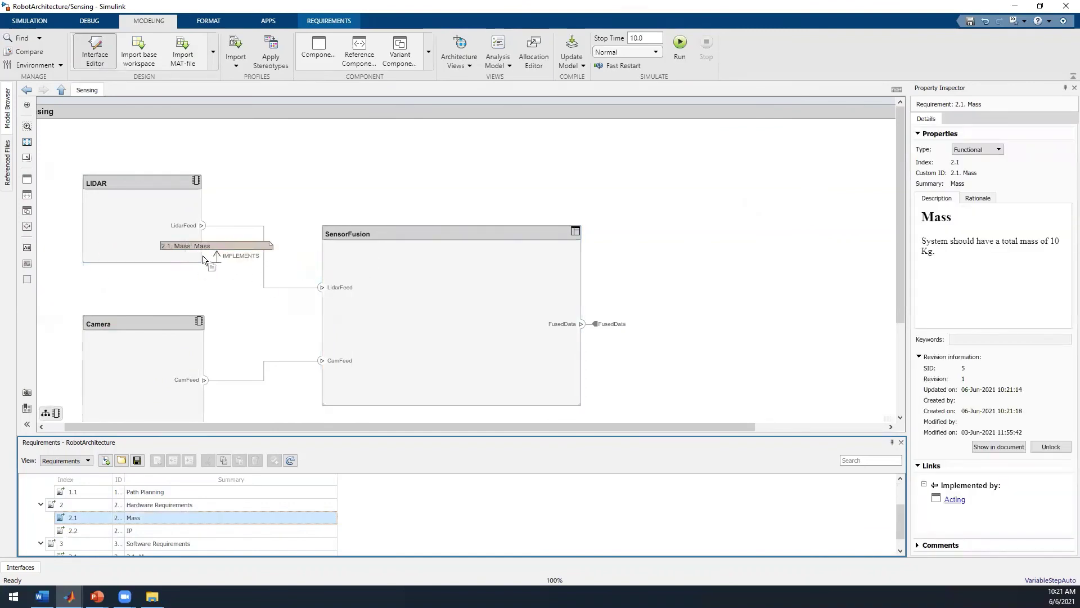
pyautogui.moveTo(102, 248); pyautogui.dragTo(169, 253)
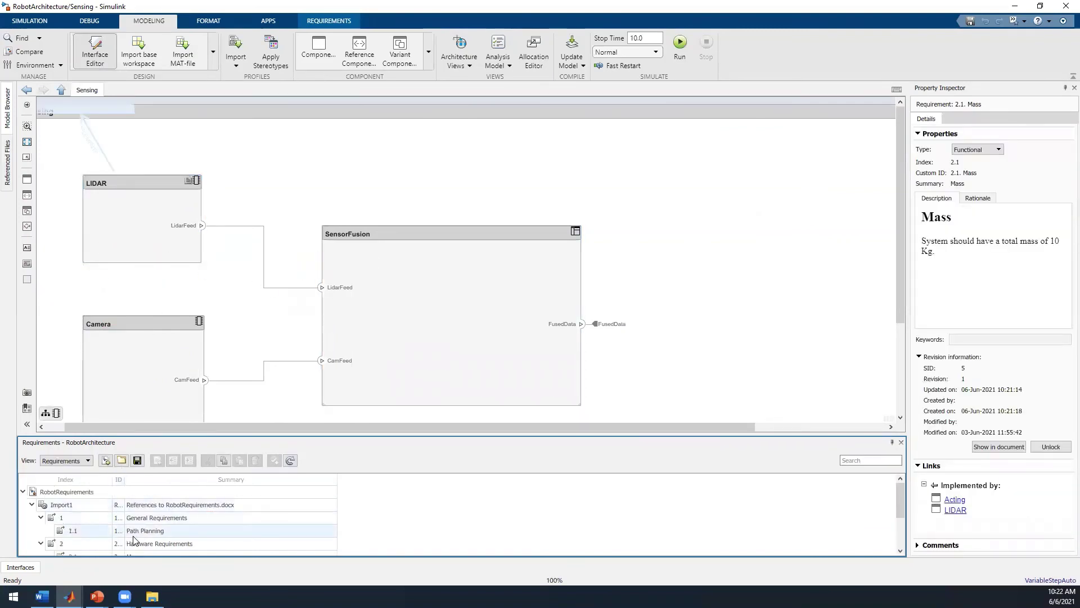
pyautogui.moveTo(138, 518); pyautogui.dragTo(135, 335)
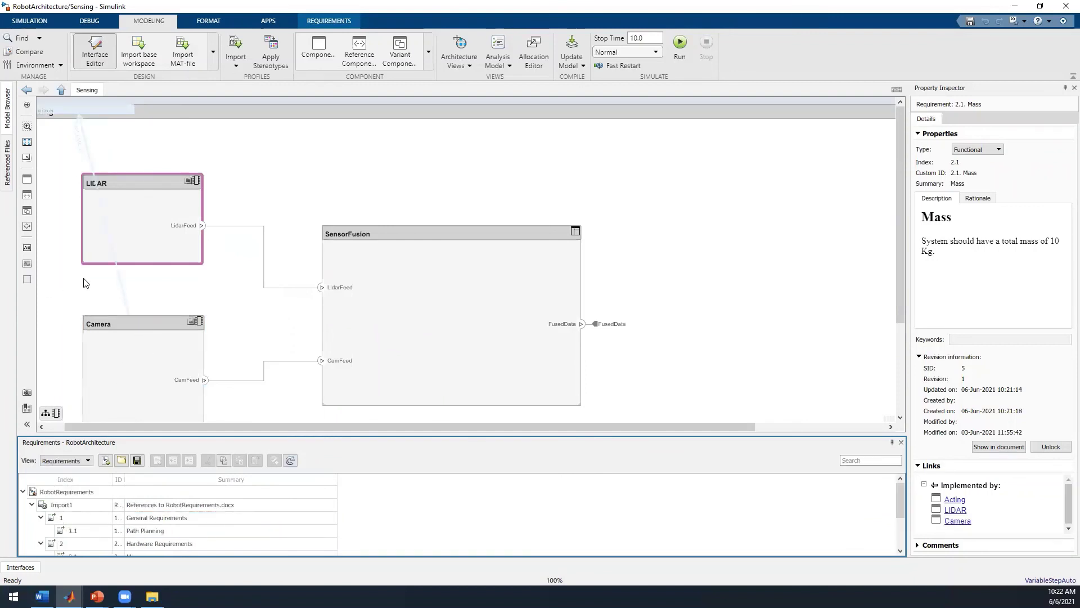
# Link the IP requirement to LIDAR and Camera, then return to the top-level RobotArchitecture
pyautogui.scroll(-3, 202, 532)
pyautogui.click(202, 532)
pyautogui.moveTo(203, 536); pyautogui.dragTo(127, 233)
pyautogui.scroll(-1, 141, 523)
pyautogui.moveTo(139, 520); pyautogui.dragTo(125, 400)
pyautogui.click(60, 92)
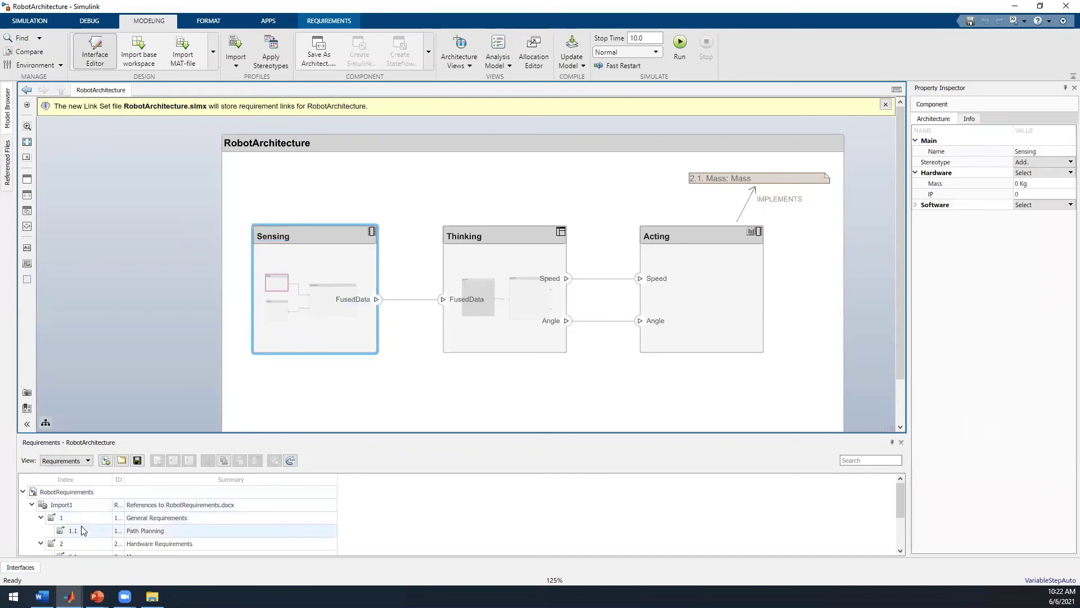
# Select 2.1 Mass to confirm its links to Acting, LIDAR and Camera
pyautogui.scroll(-1, 155, 535)
pyautogui.click(149, 517)
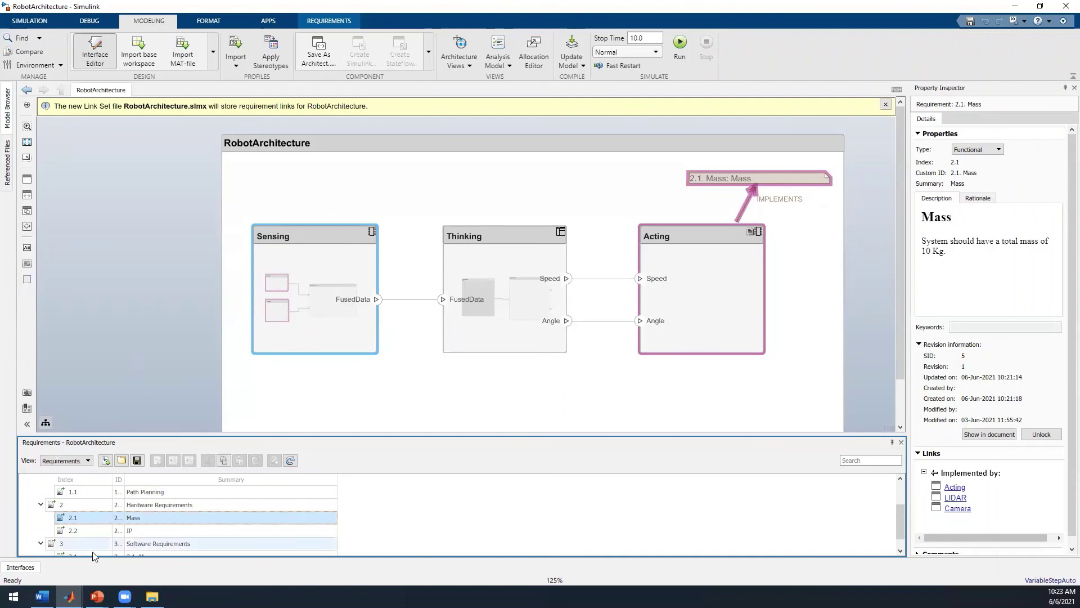
# Bring up the open PowerPoint windows from the taskbar
pyautogui.click(97, 596)
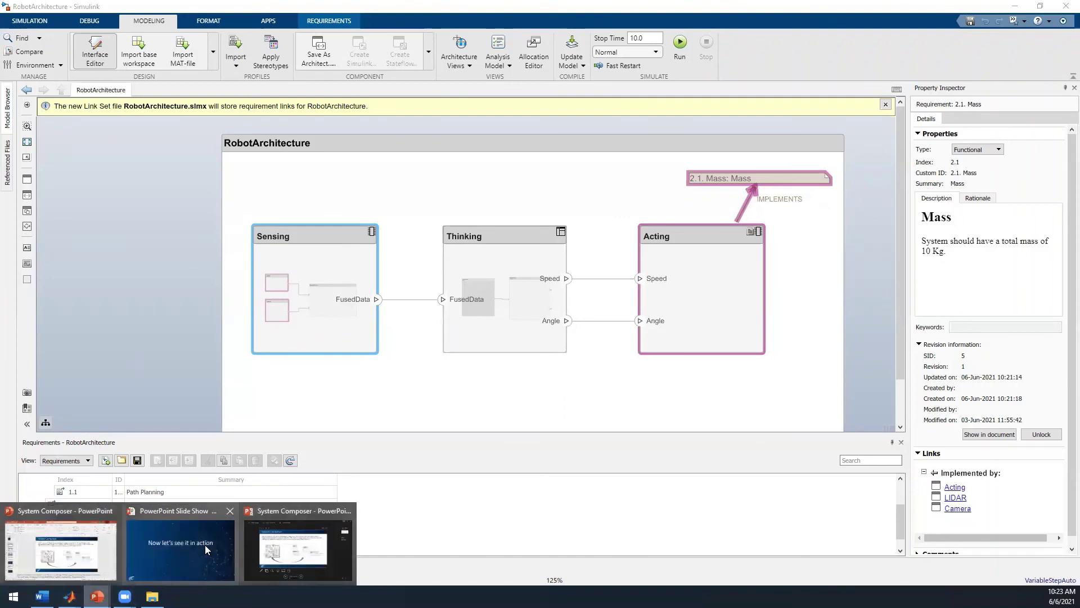